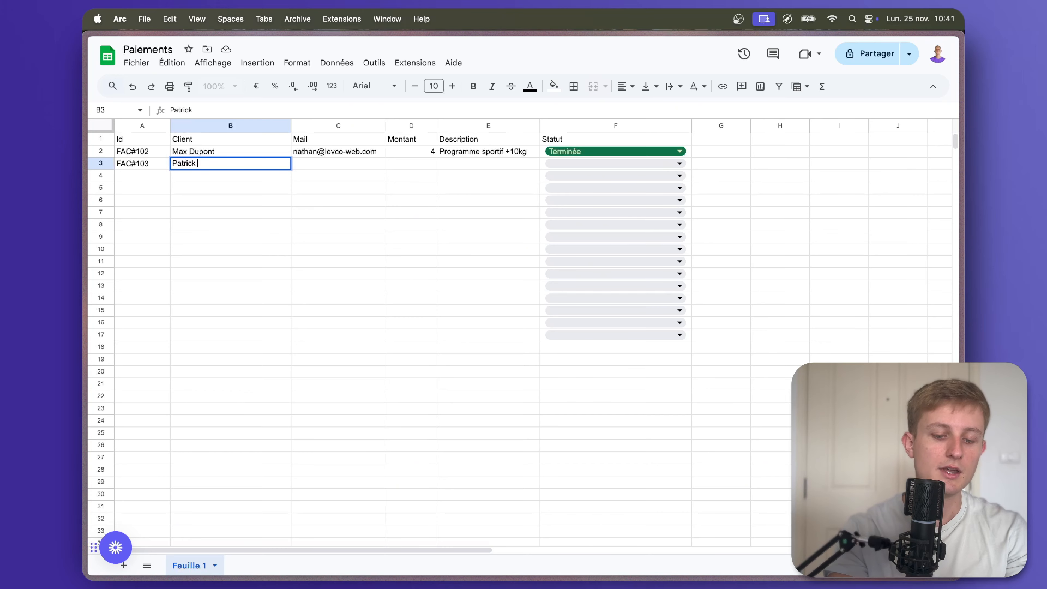
Enter the client's full name, e-mail address and amount 80 in row 3.
text(pont)
key(Tab)
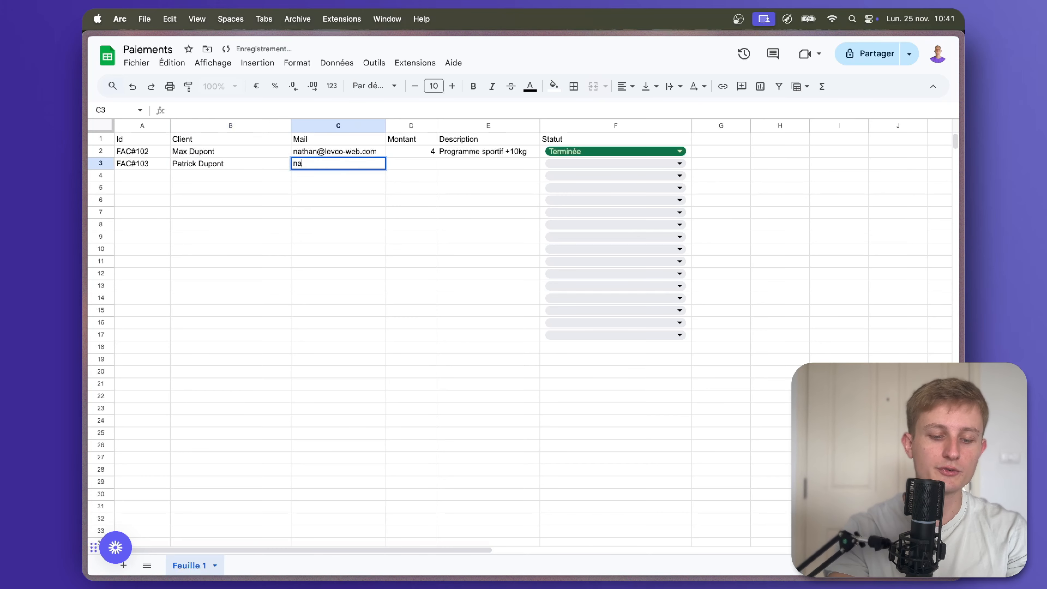
key(Tab)
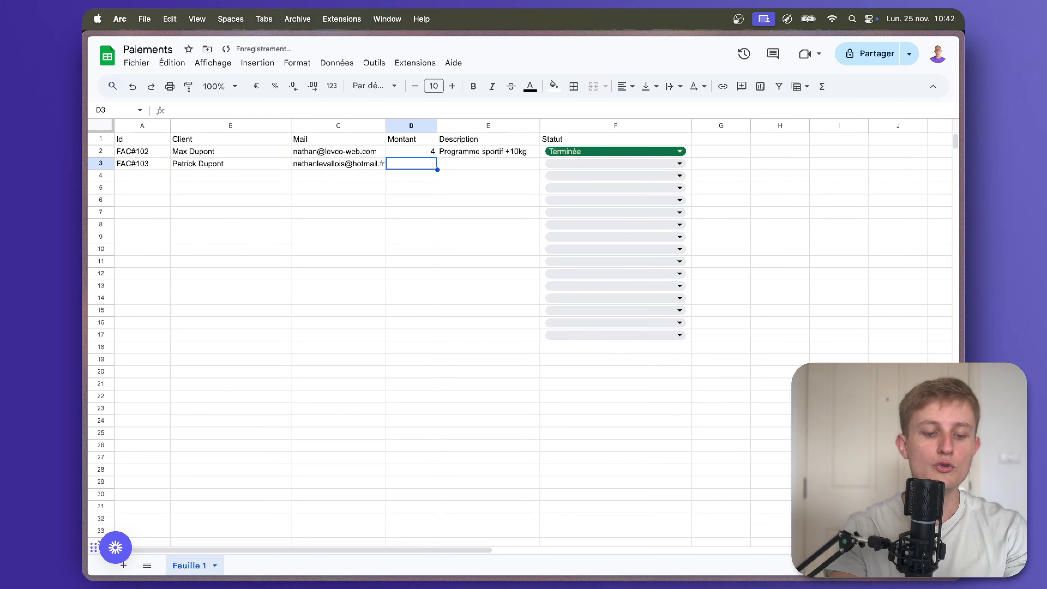
text(80)
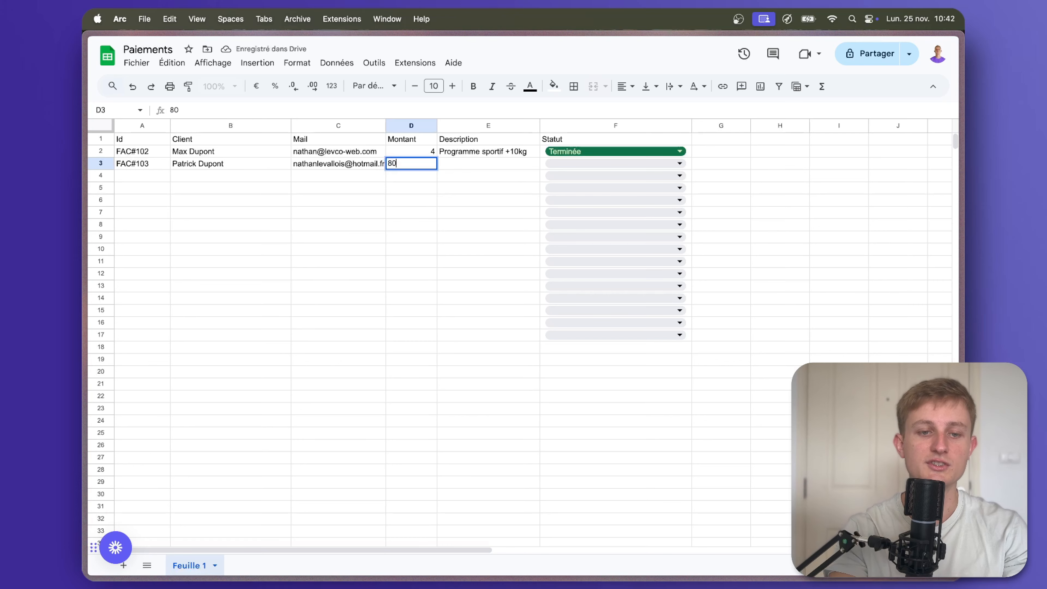
key(Tab)
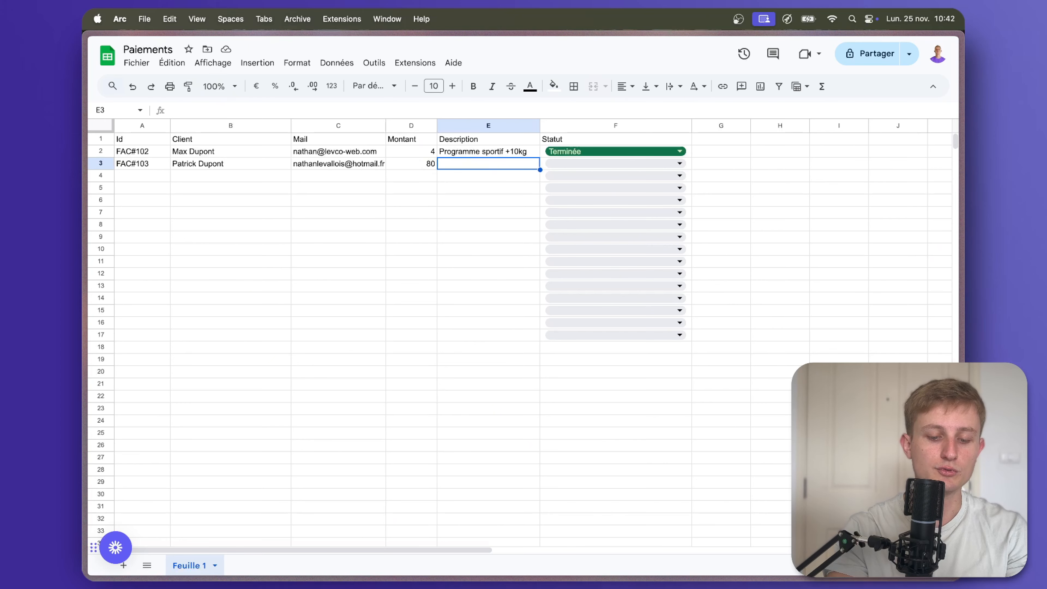
Add description Programme minceur and set the row's Statut to Envoyer facture.
text(Programme mince)
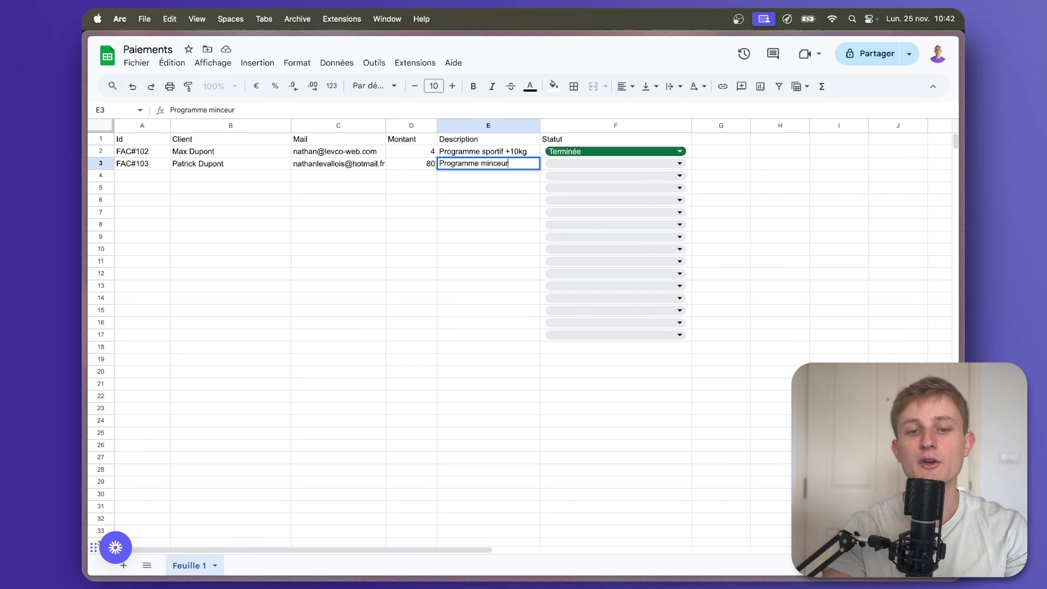
text(ur)
click(575, 162)
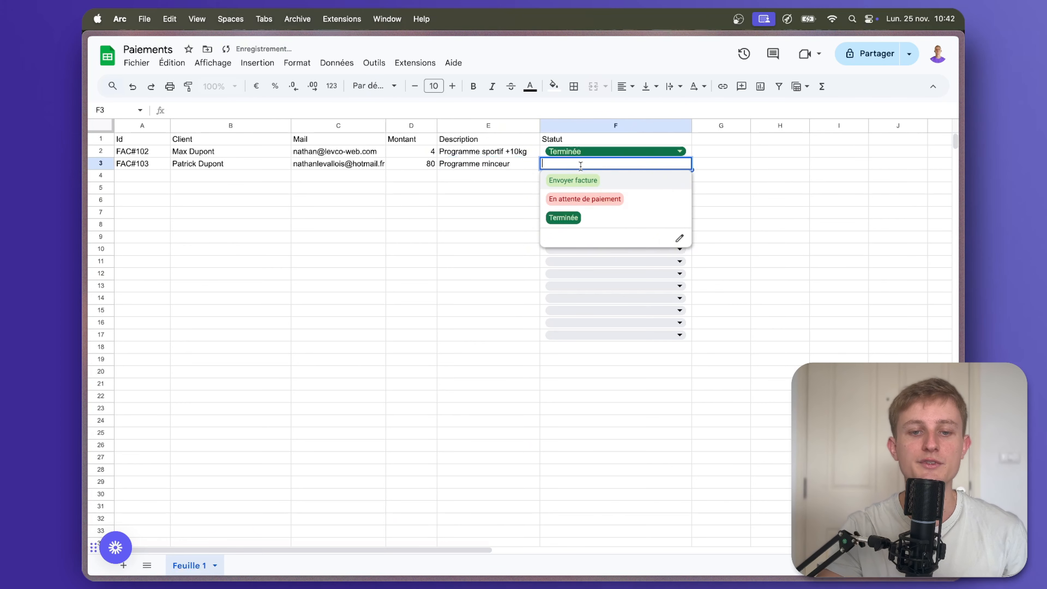
click(597, 183)
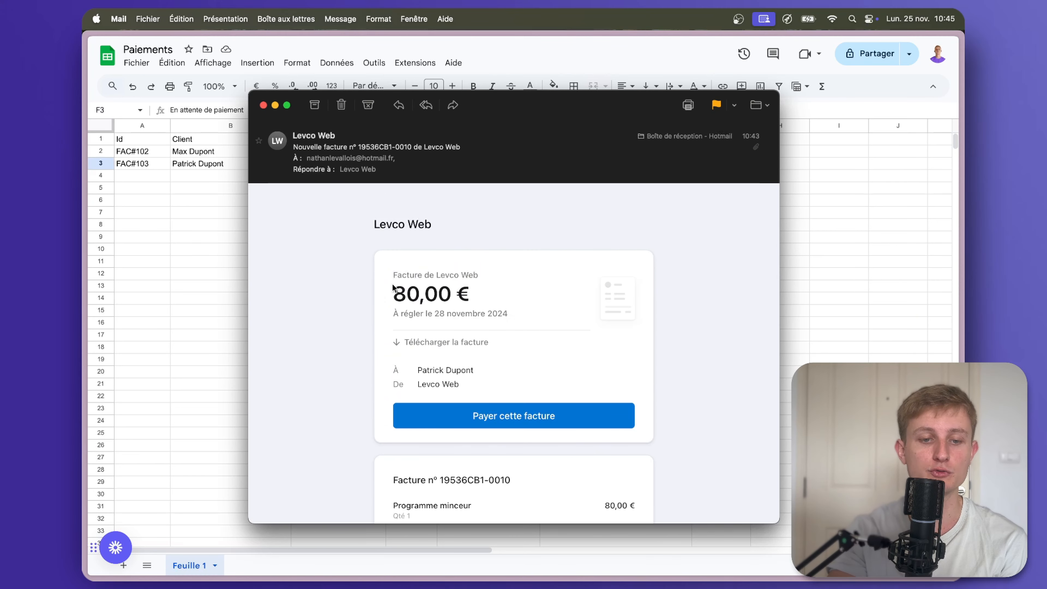
Highlight the 80,00 € amount and Programme minceur line in the invoice e-mail, then close it.
drag(393, 287, 455, 290)
click(495, 340)
scroll(512, 350, down, 3)
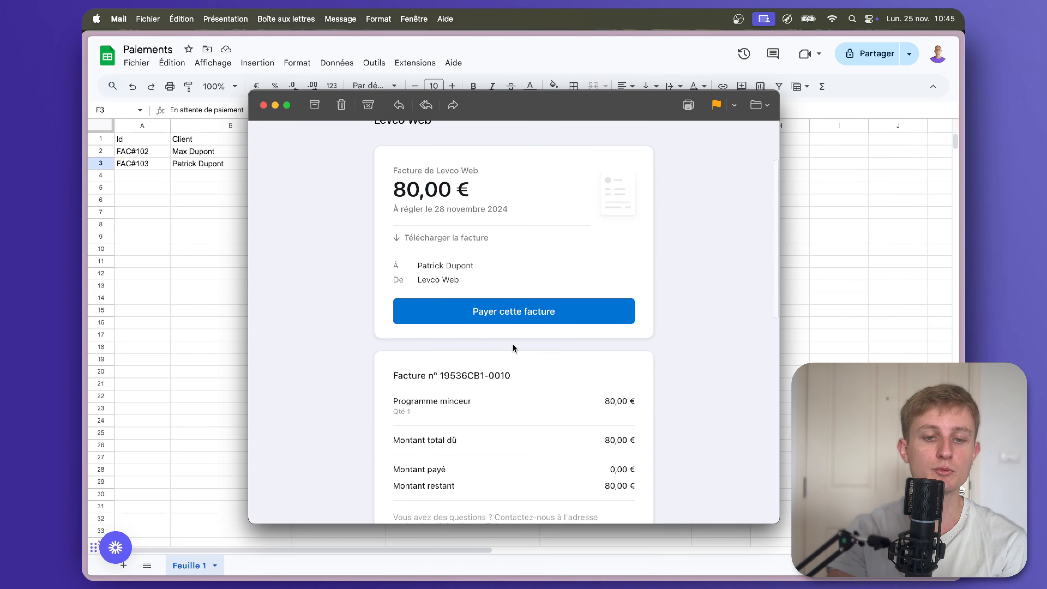
scroll(544, 318, down, 3)
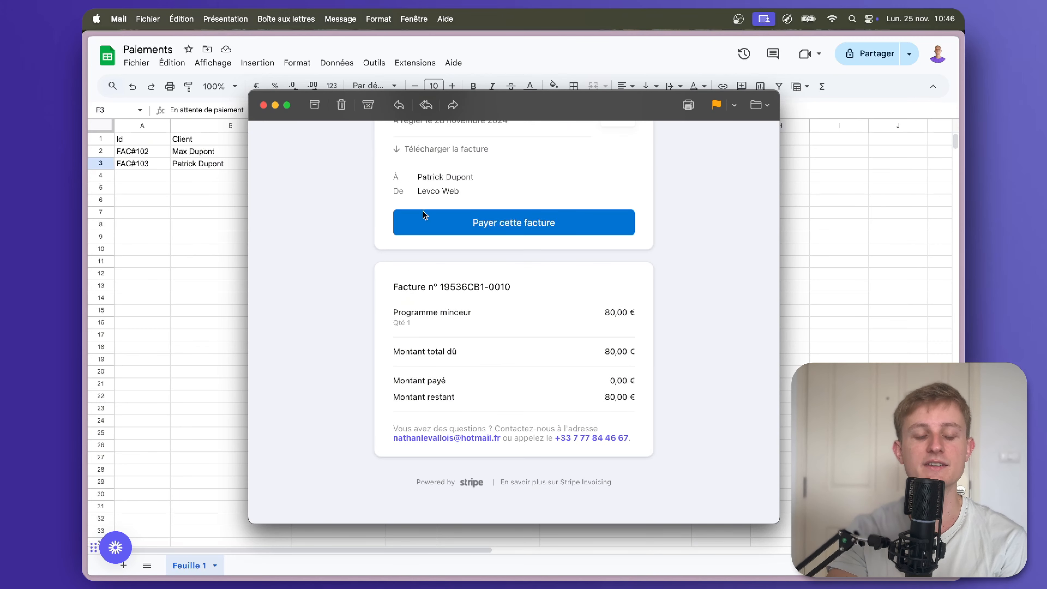
drag(383, 332, 460, 310)
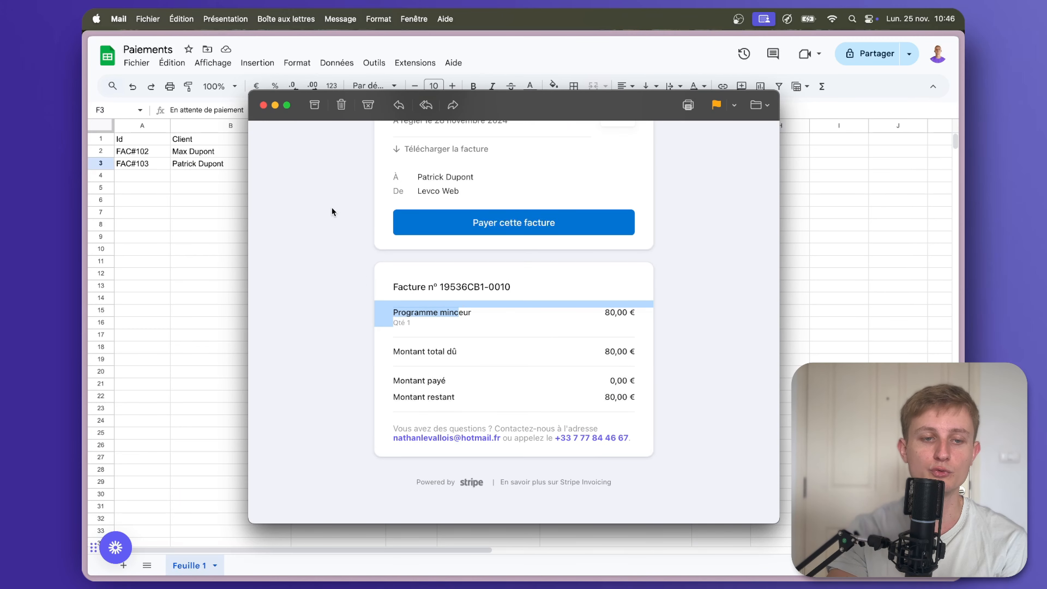
key(super+w)
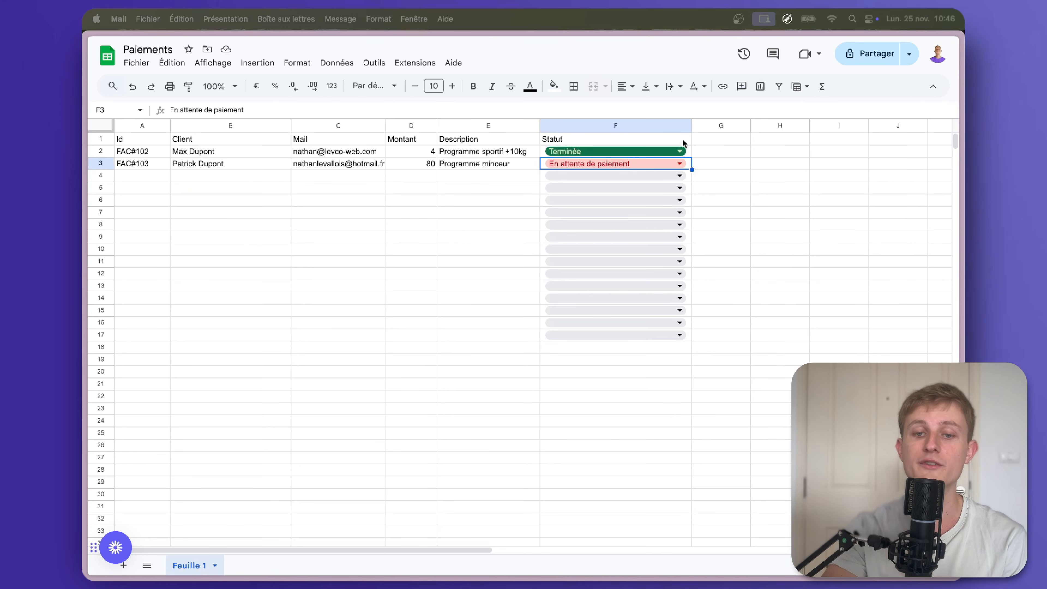
click(676, 161)
click(676, 162)
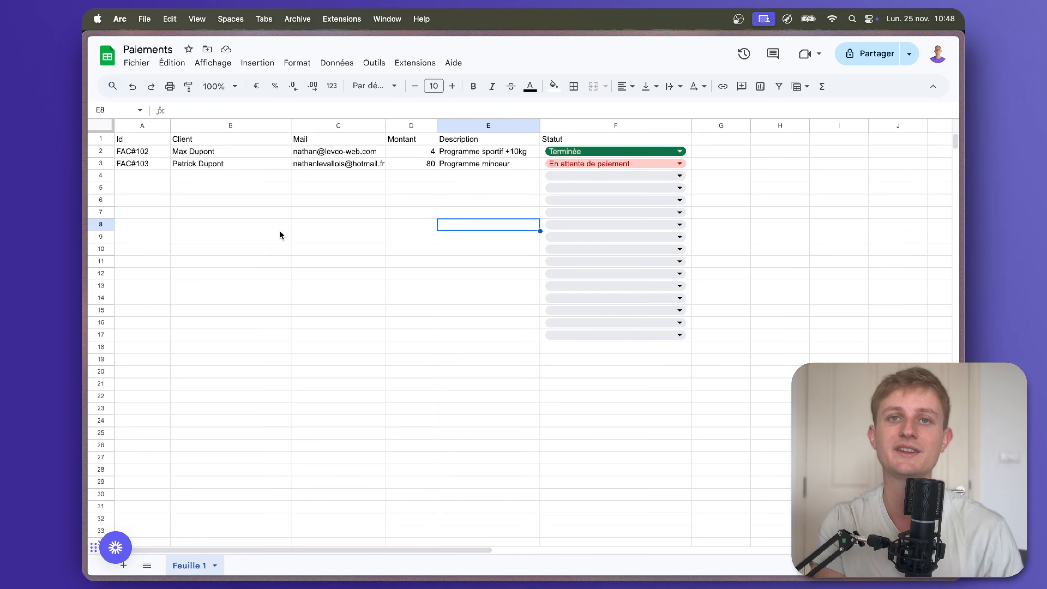
Point out the Id, Client, Mail, Montant and Description column headings.
click(122, 141)
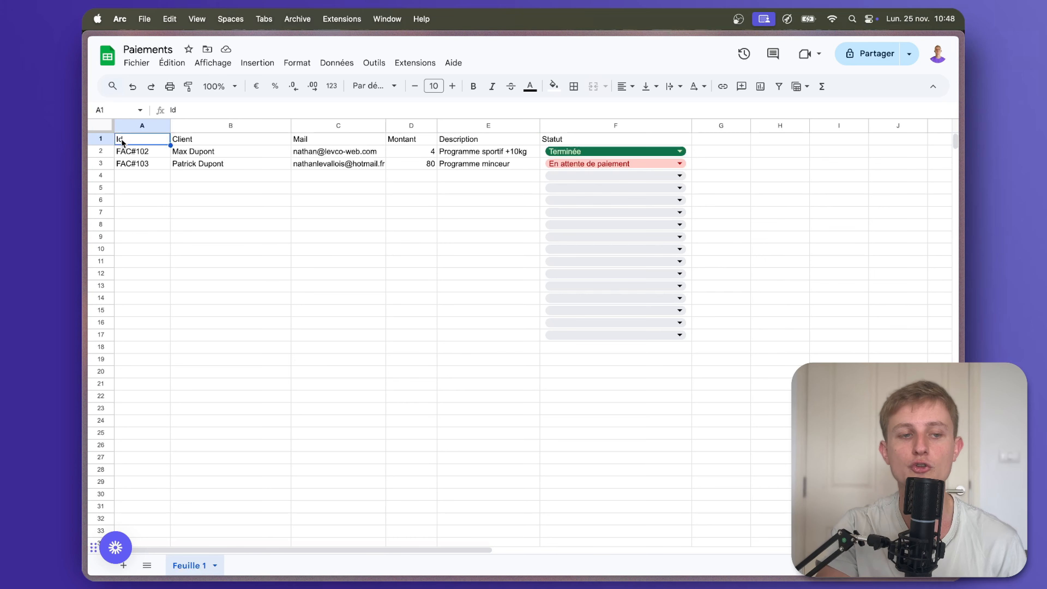
click(252, 140)
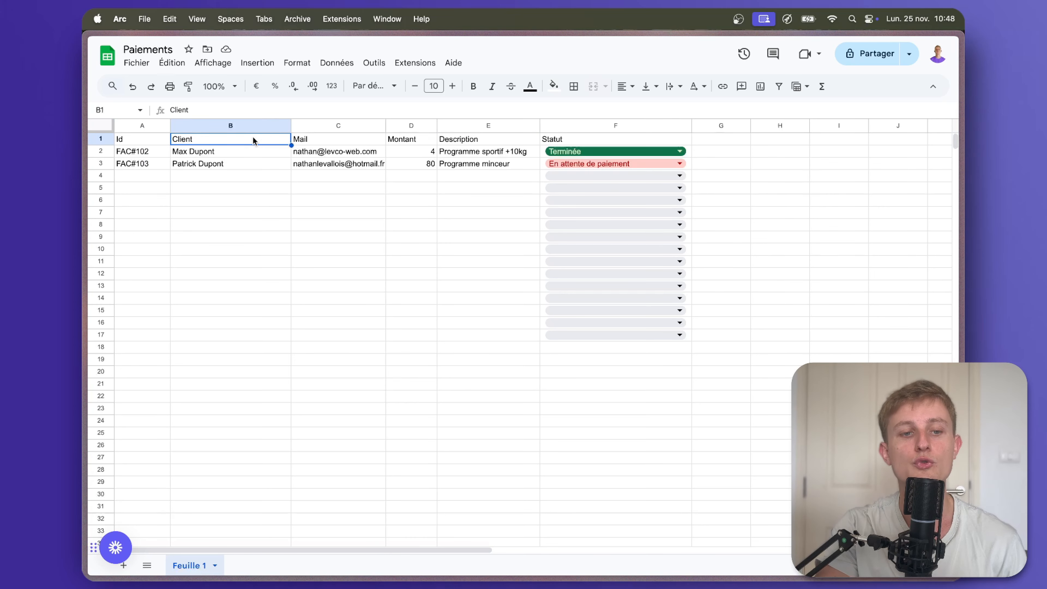
click(311, 142)
click(408, 142)
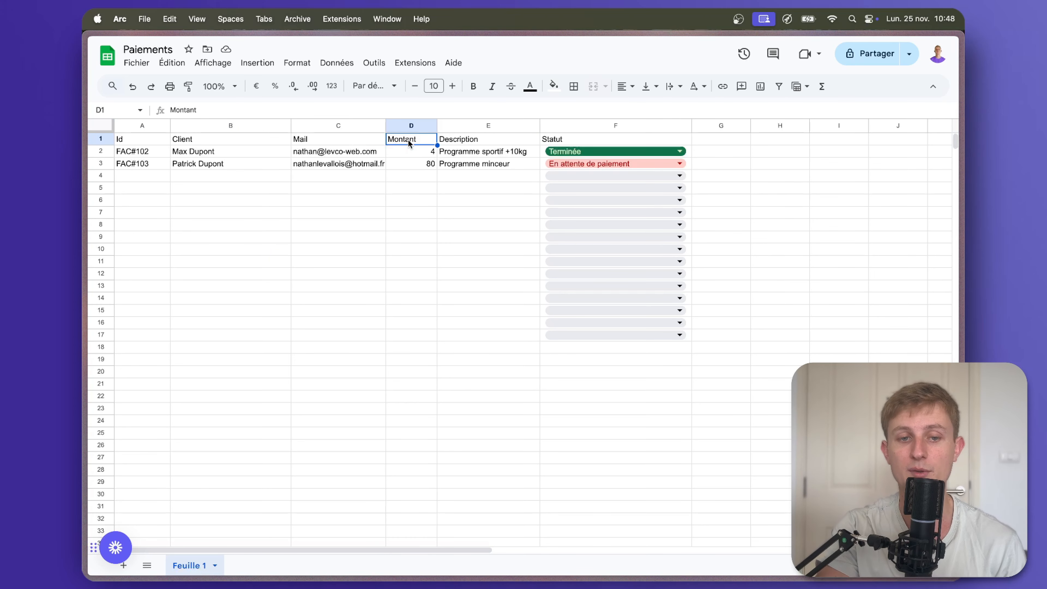
click(472, 142)
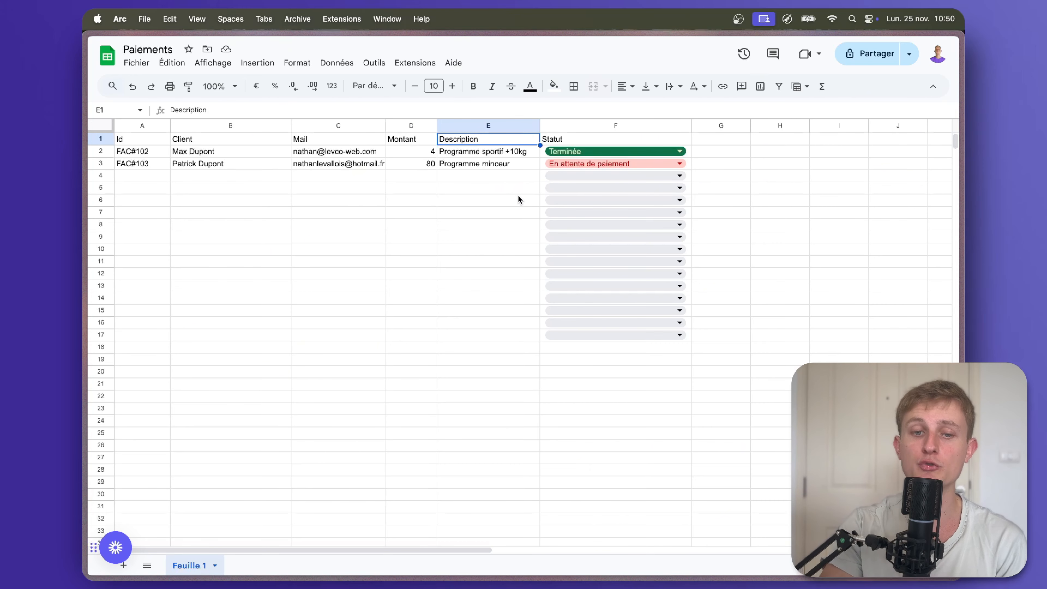
Select the Id and Statut columns, view row 4's status choices, then go to the Integration Google Sheets scenario.
click(144, 125)
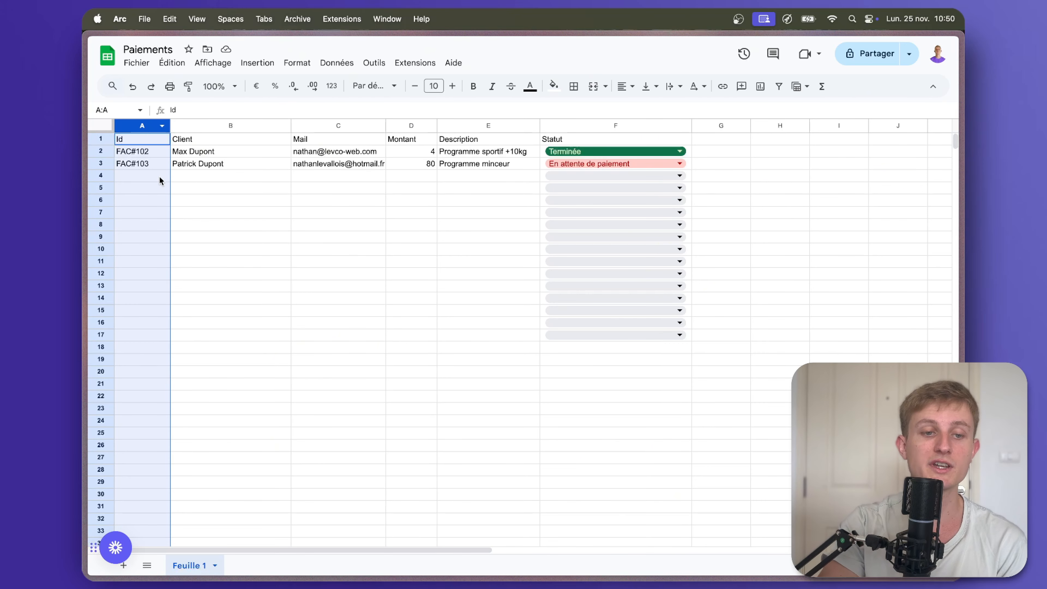
click(559, 125)
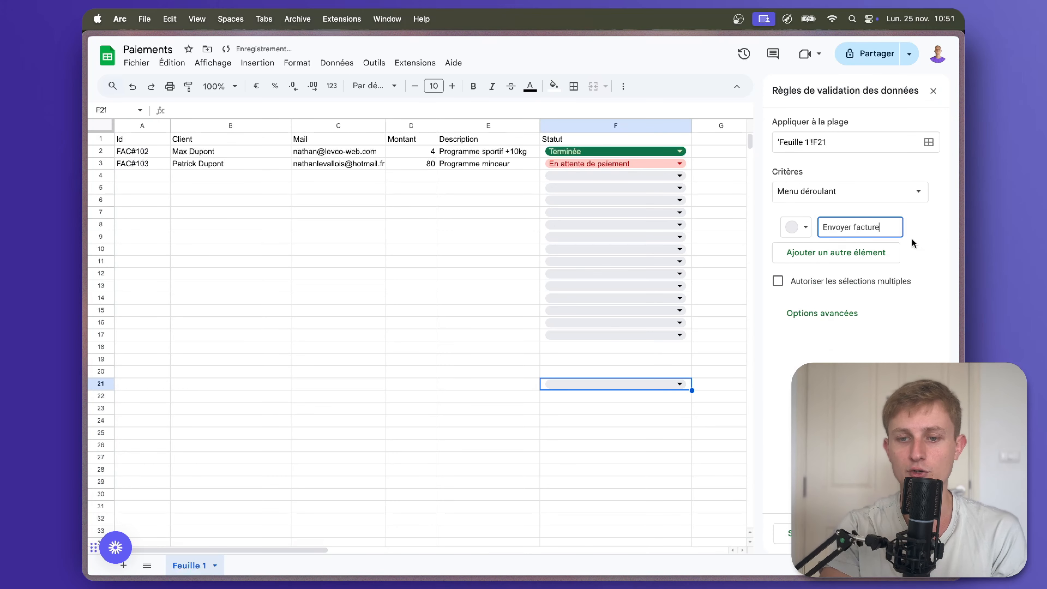
click(679, 175)
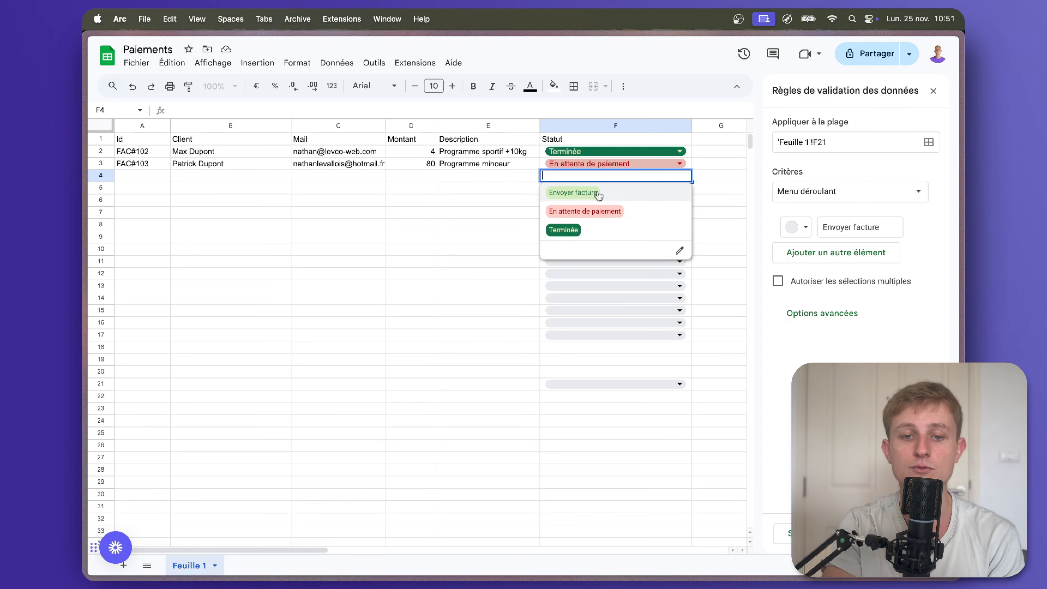
click(708, 197)
mouse_move(84, 317)
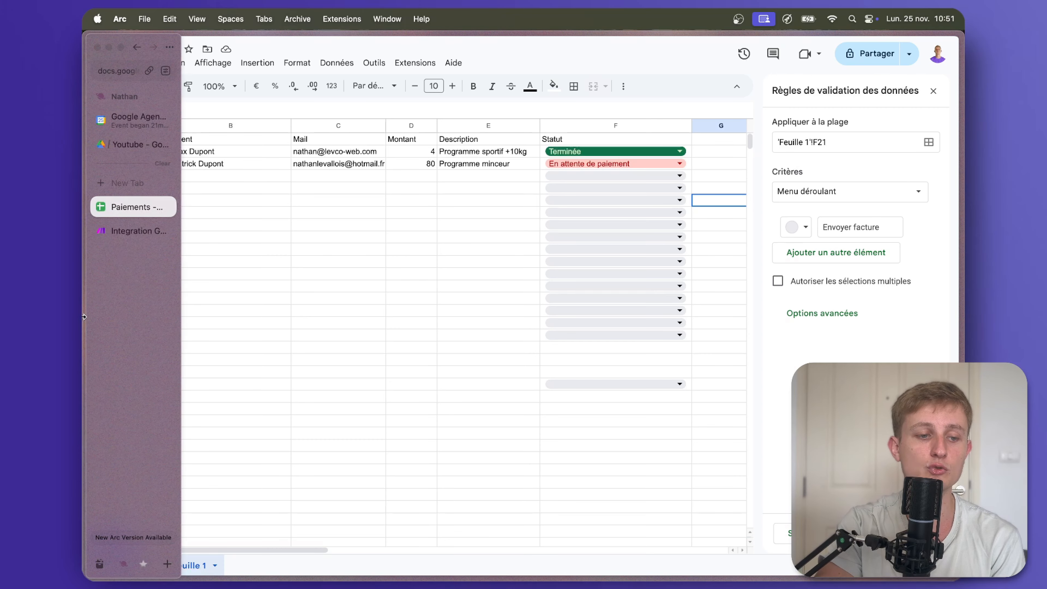
click(126, 231)
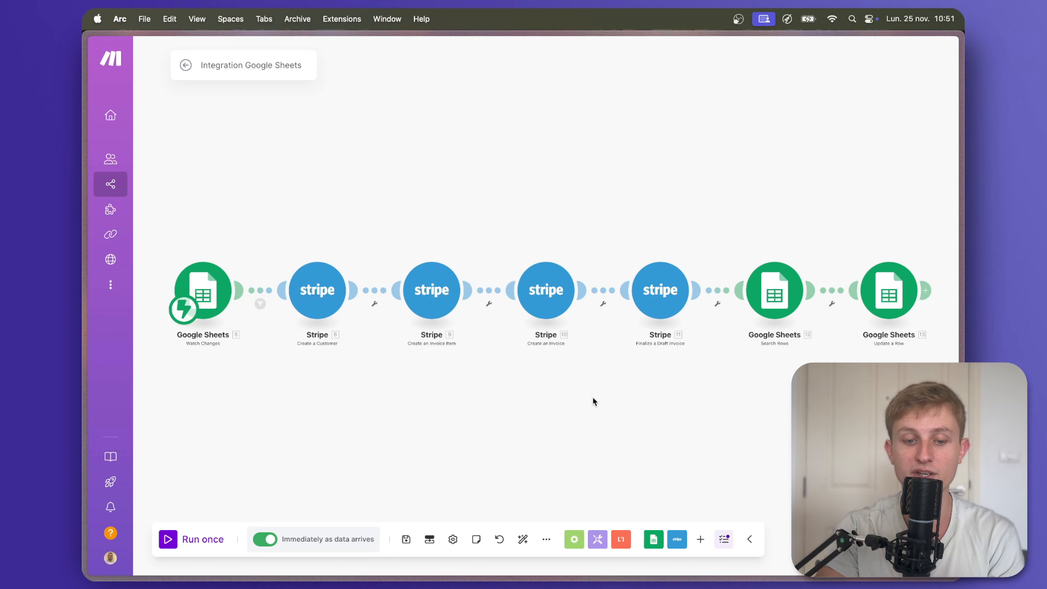
Open and cancel Import blueprint, inspect the Google Sheets trigger's settings, then return to Paiements.
click(546, 539)
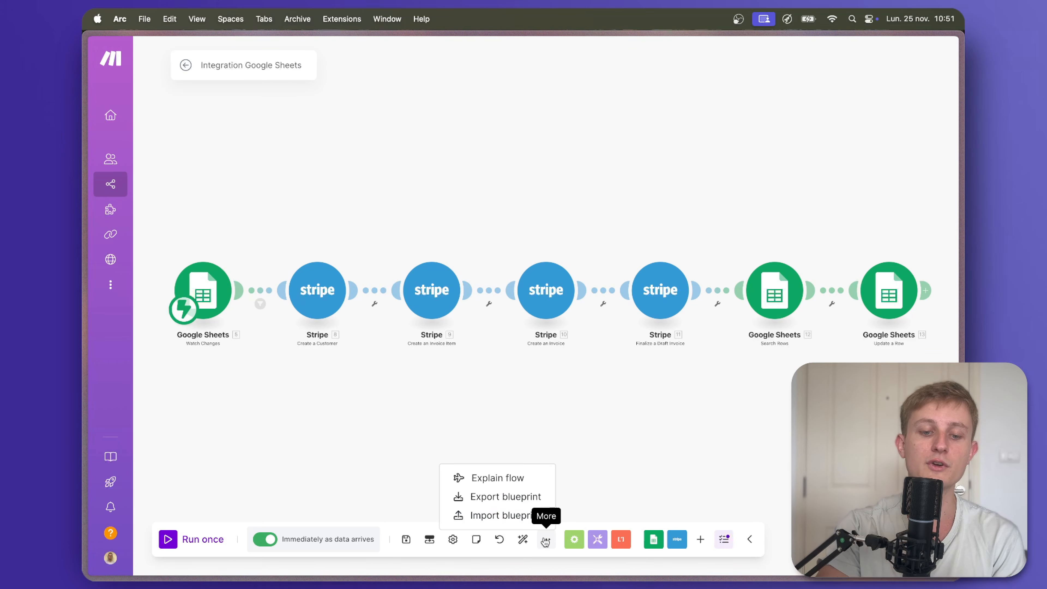
click(499, 520)
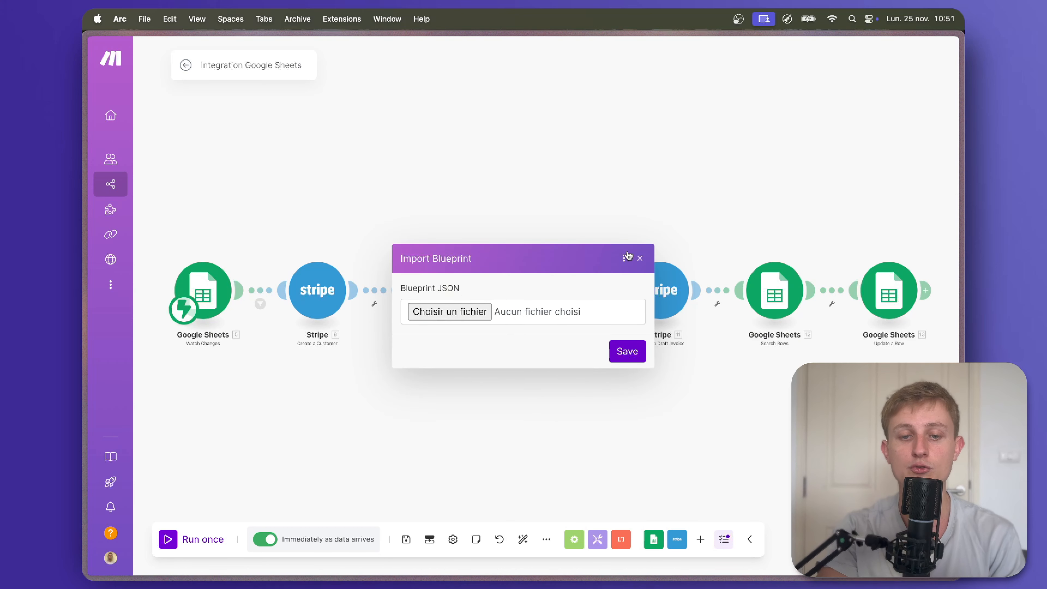
click(640, 258)
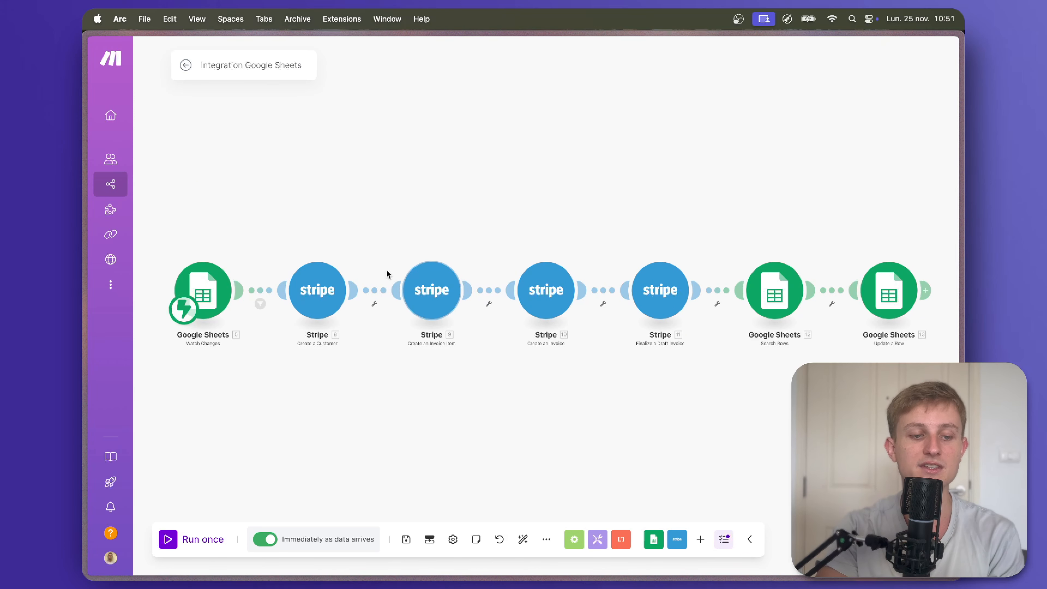
click(213, 282)
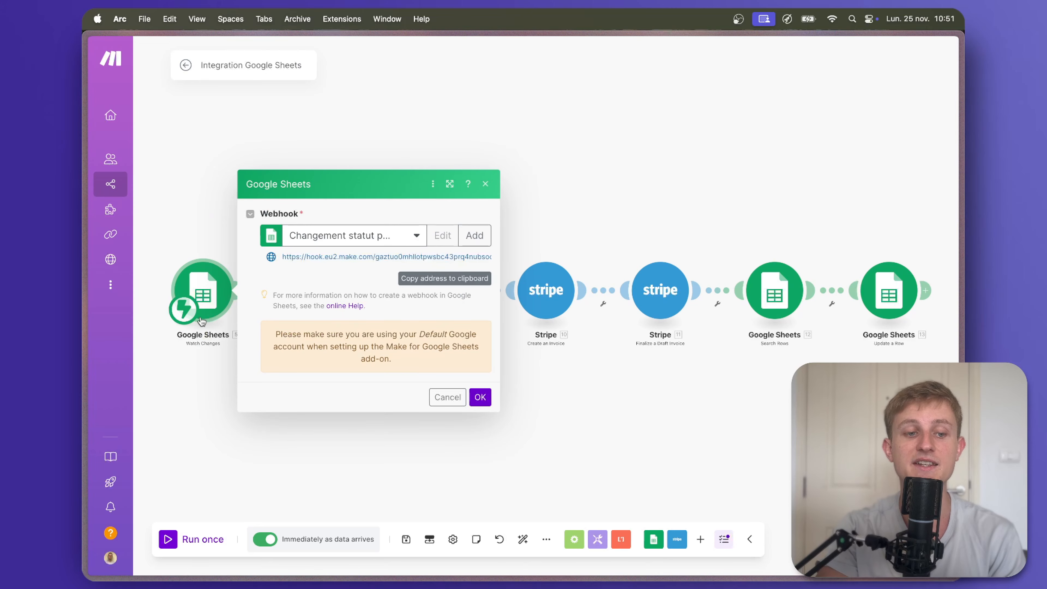
mouse_move(87, 183)
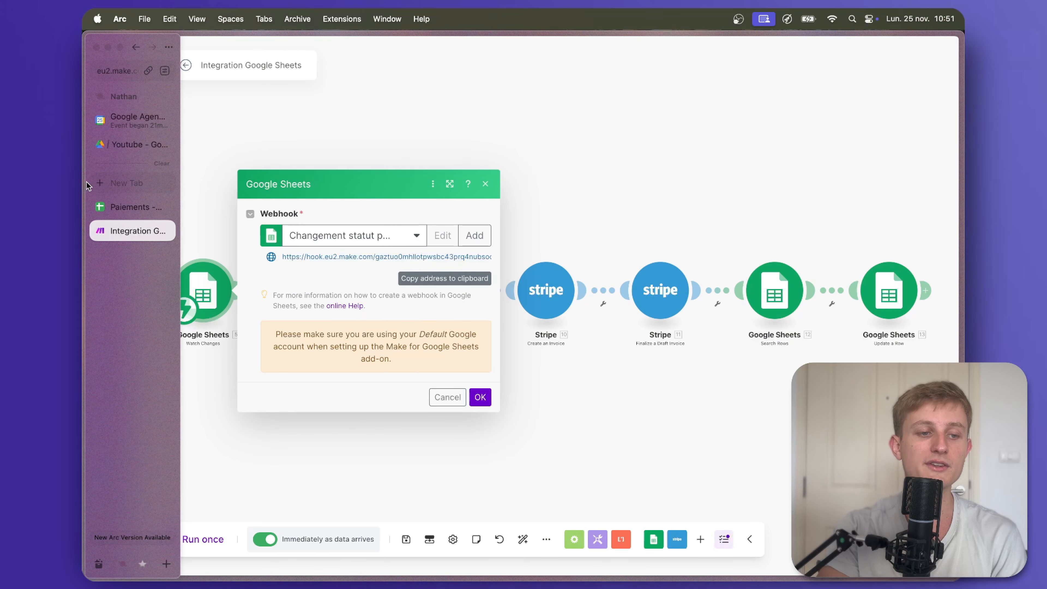
click(132, 204)
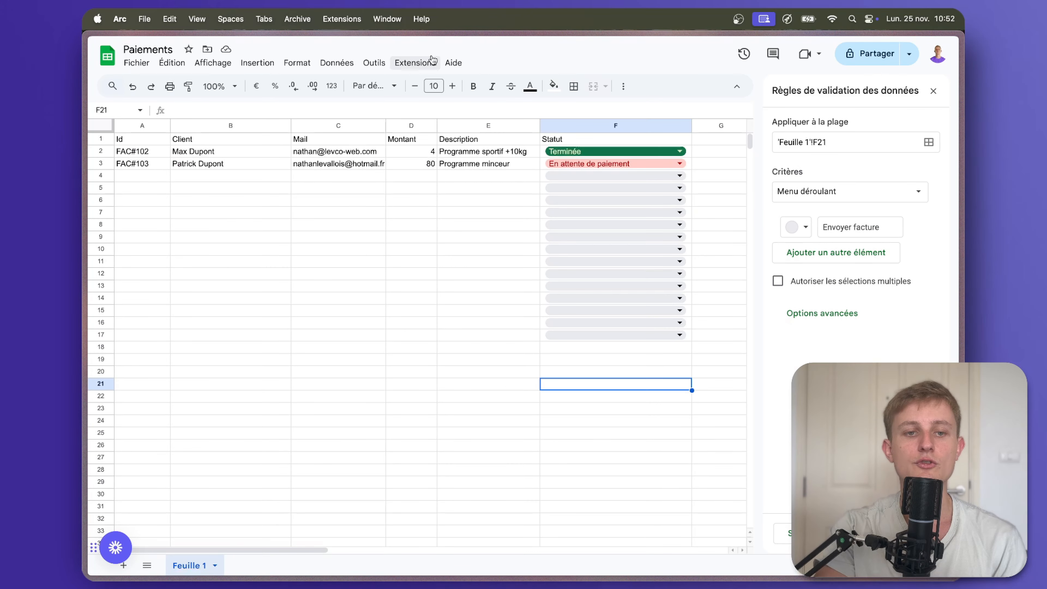
Search the add-on Marketplace for Make for Google Sheets to confirm it's installed, then reopen Extensions.
click(435, 66)
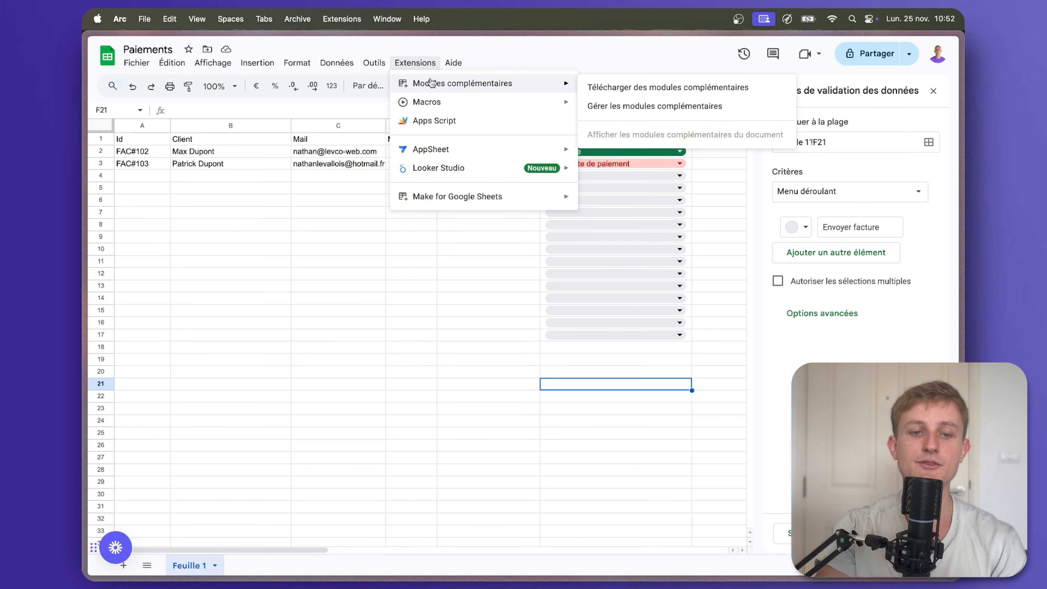
mouse_move(441, 194)
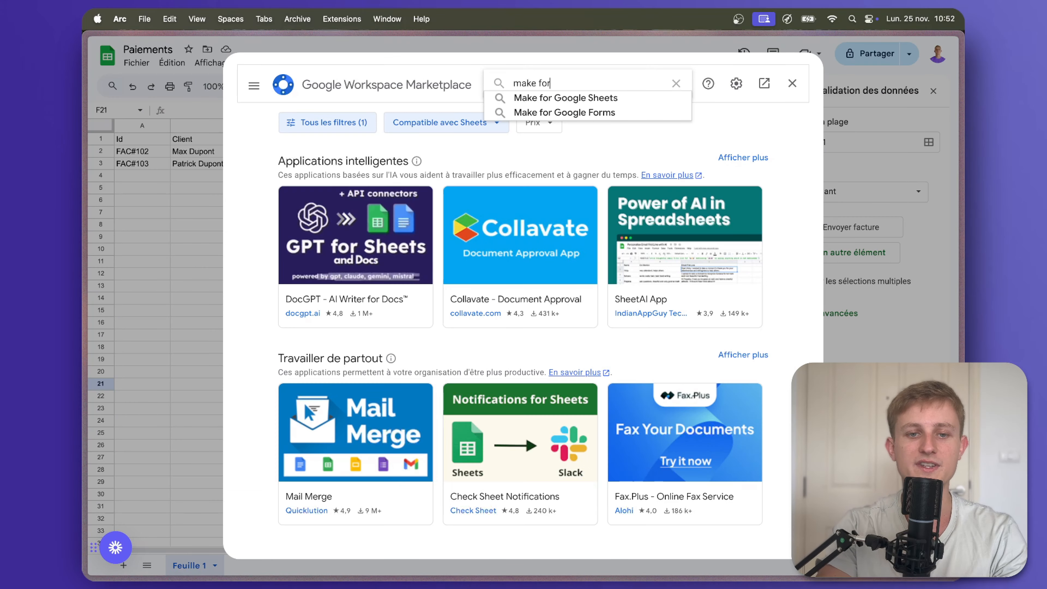
click(593, 99)
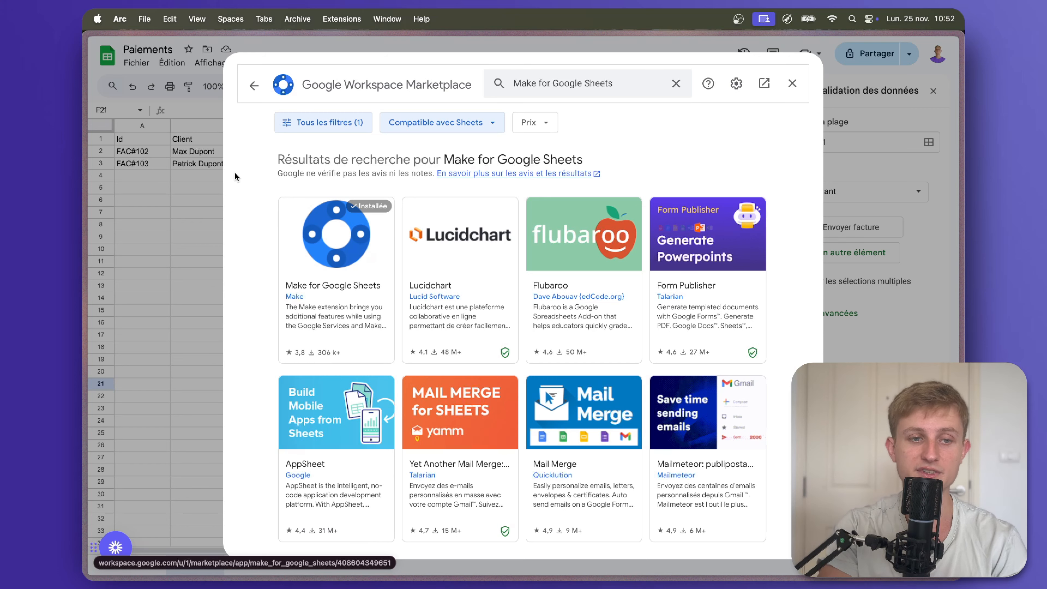
click(196, 234)
click(415, 62)
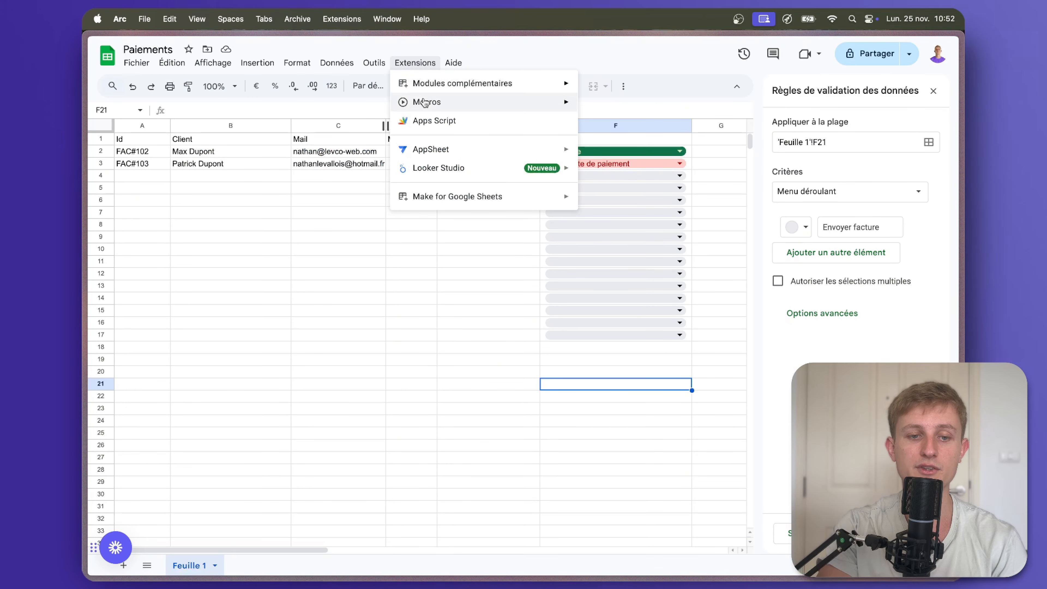
View the Make add-on's Watch Changes settings, then go back to Make and dismiss its module dialog.
mouse_move(453, 198)
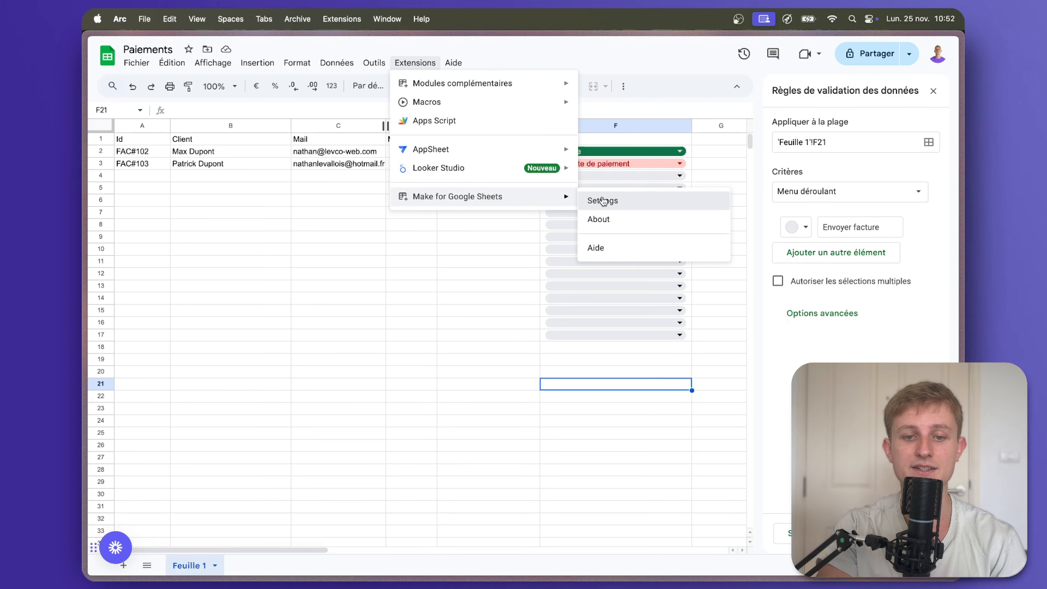
click(602, 199)
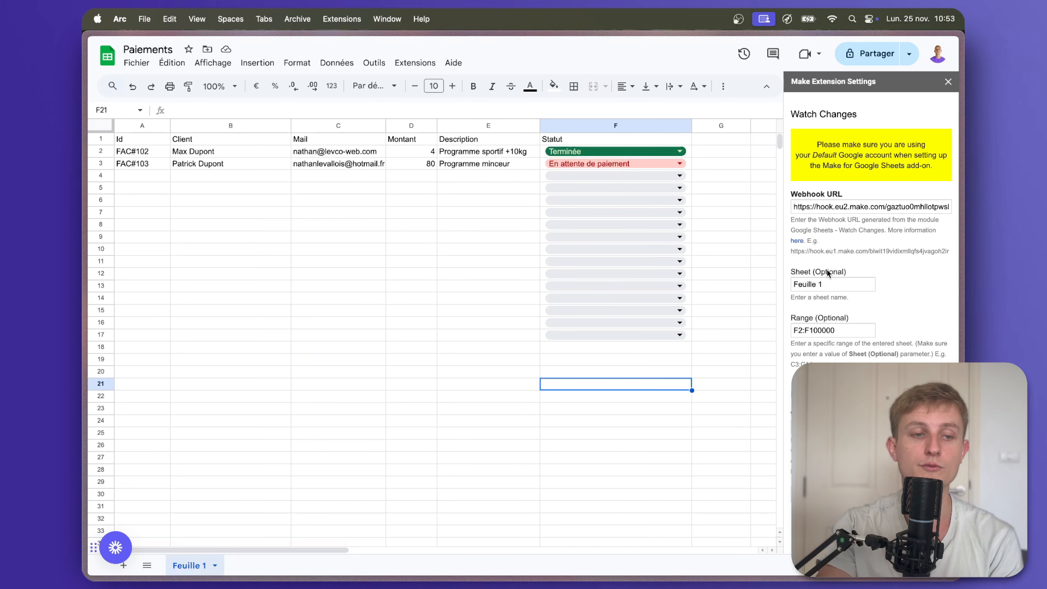
key(ctrl+Tab)
click(446, 400)
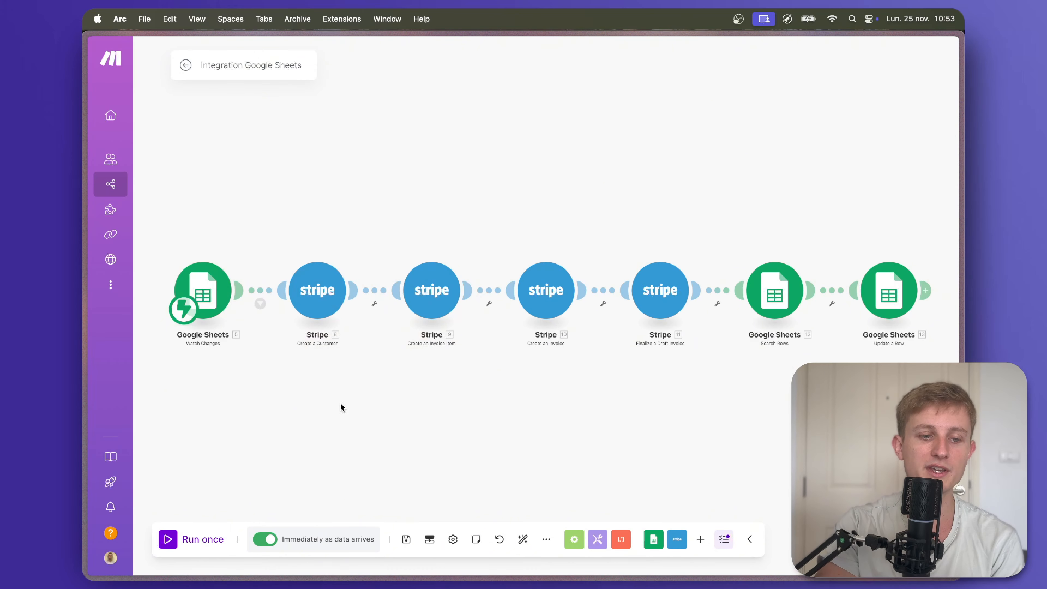
Add a new Google Sheets Watch Changes module below the existing scenario chain.
drag(283, 407, 358, 358)
right_click(323, 383)
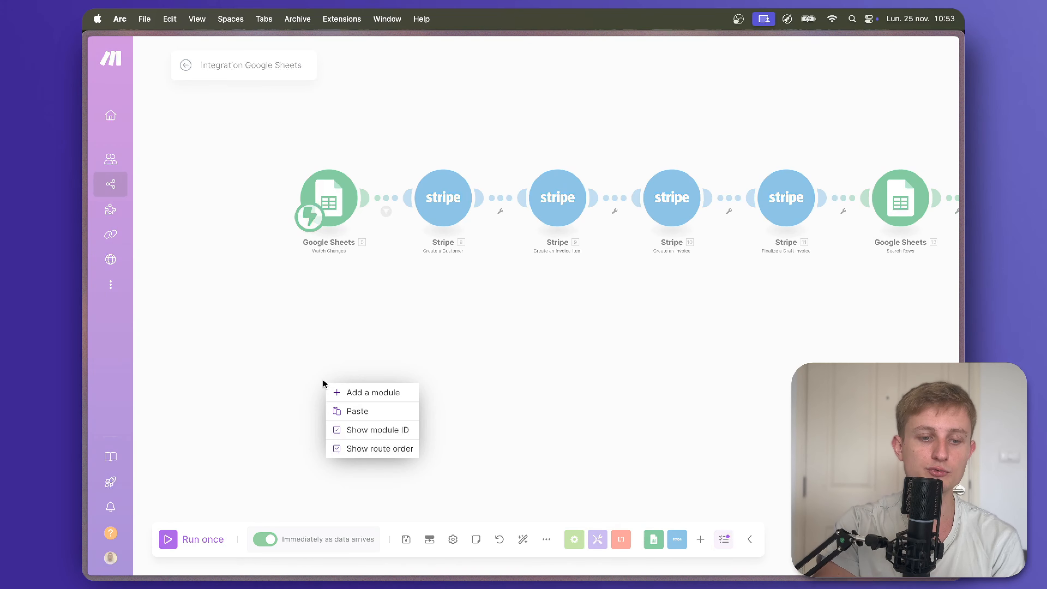
click(332, 392)
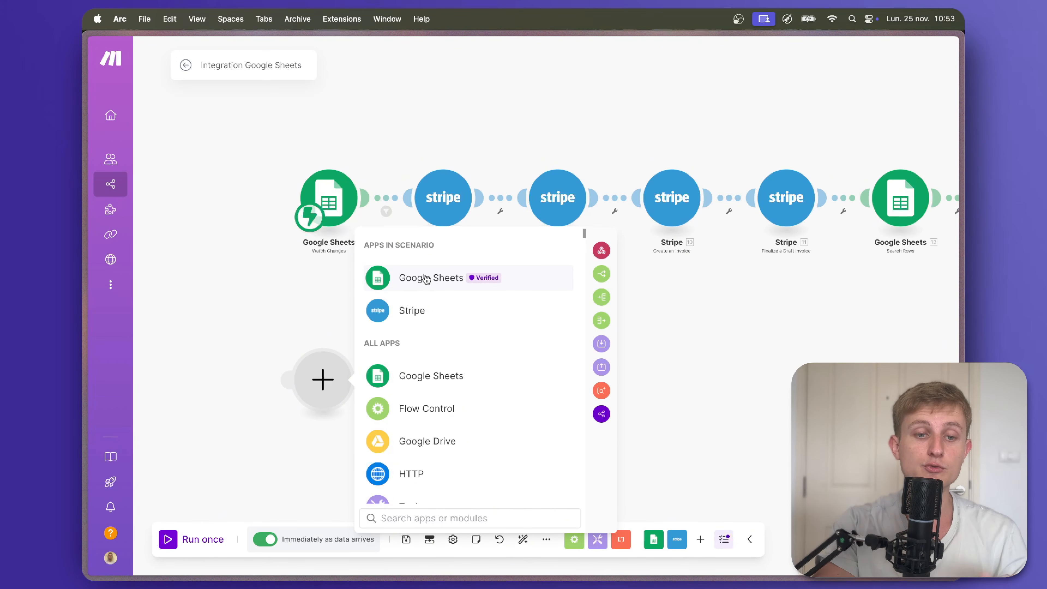
click(427, 279)
scroll(441, 330, down, 10)
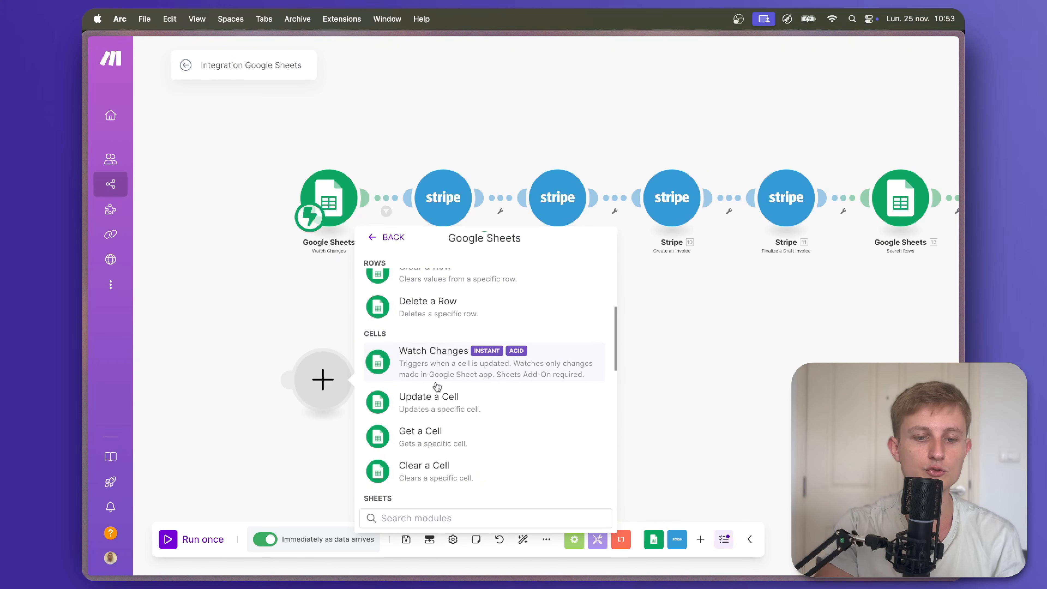
click(433, 361)
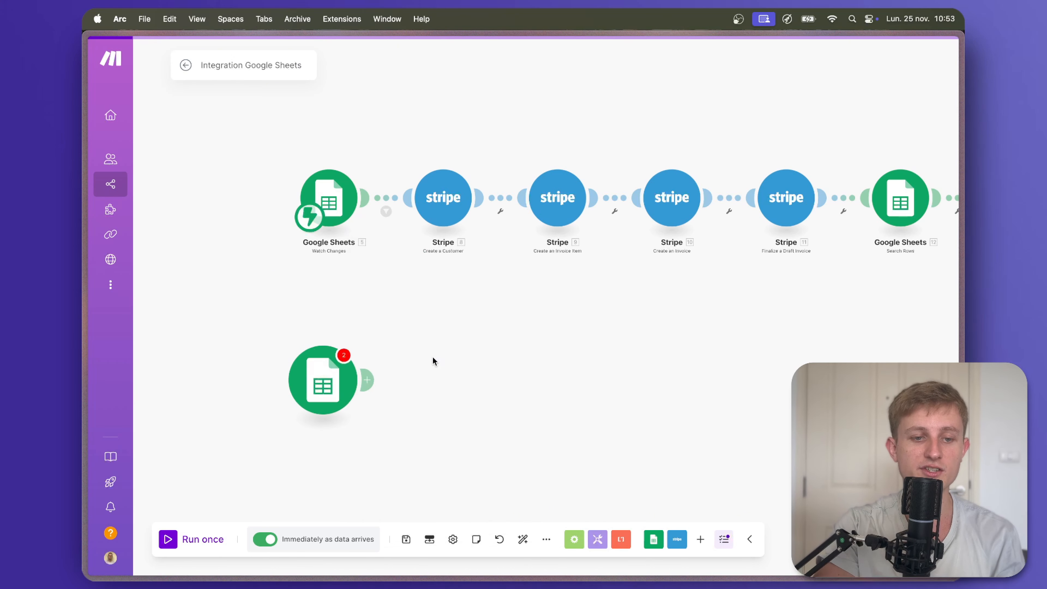
Create a webhook named Test Youtube for the trigger and copy its URL.
click(590, 377)
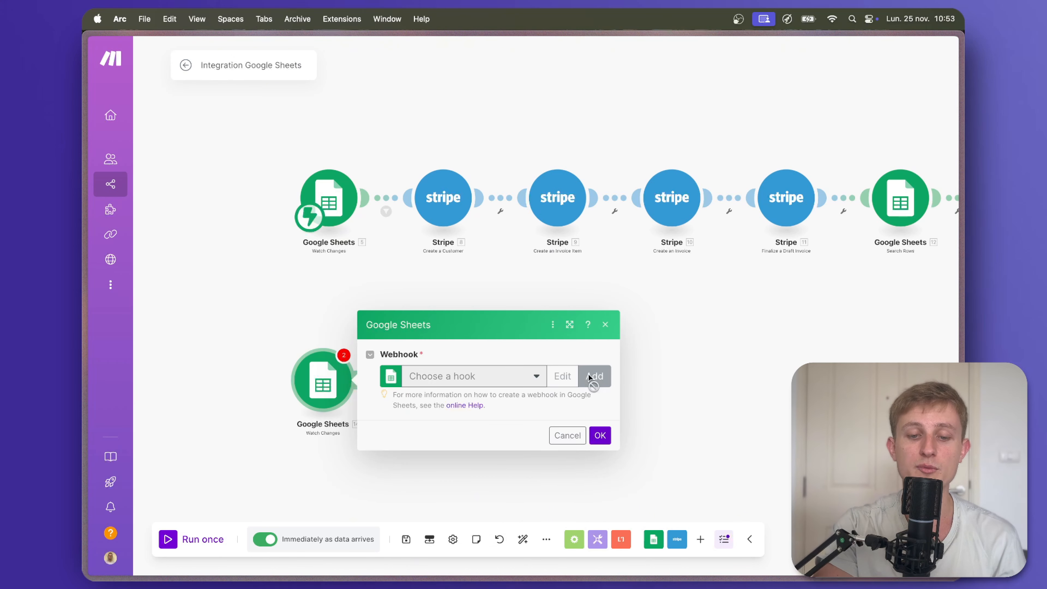
click(722, 365)
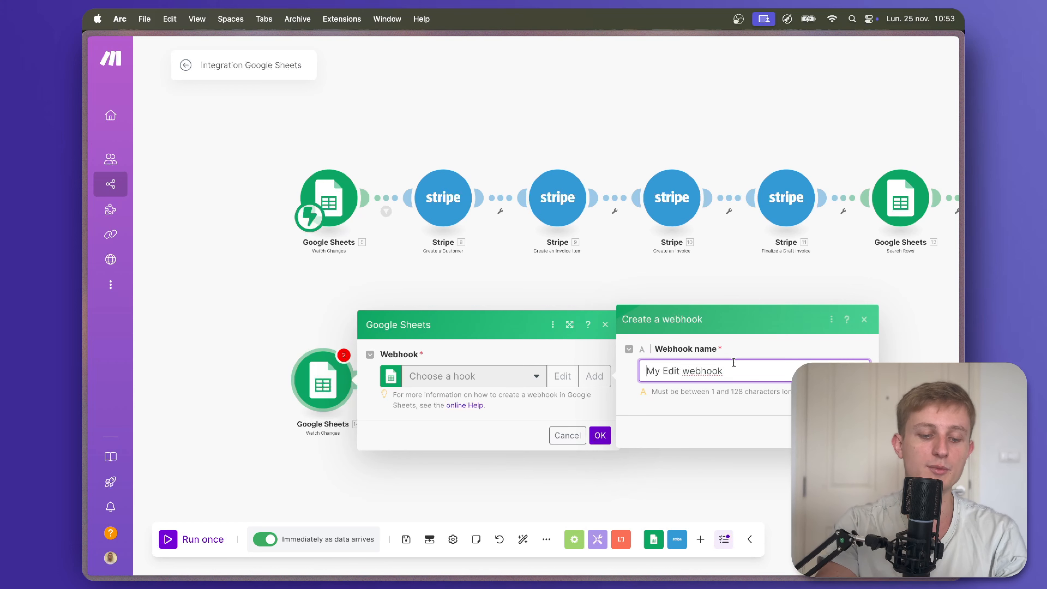
text(Test Youtube)
key(Return)
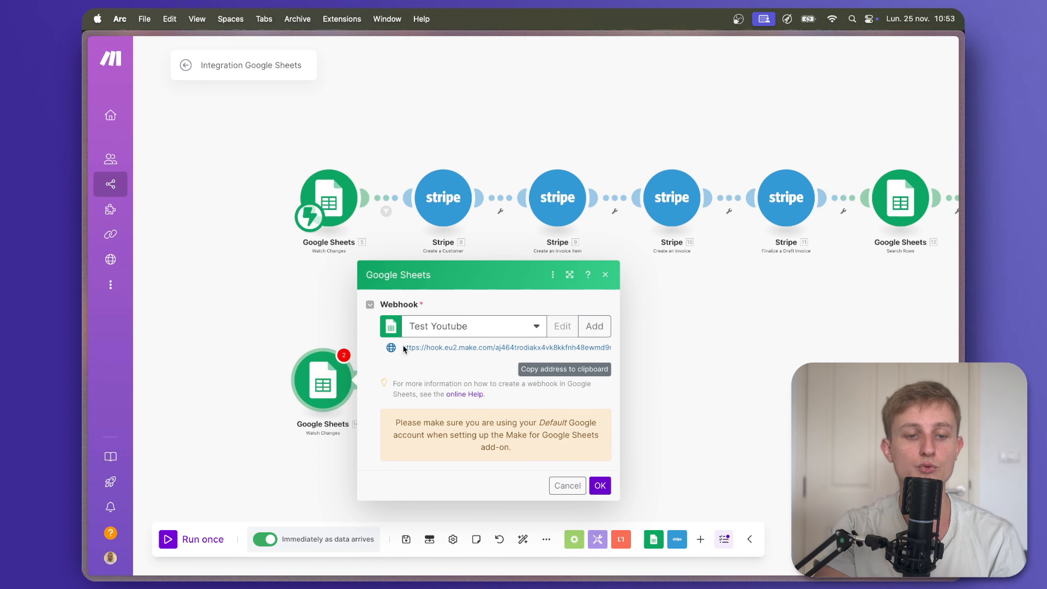
click(547, 370)
click(124, 206)
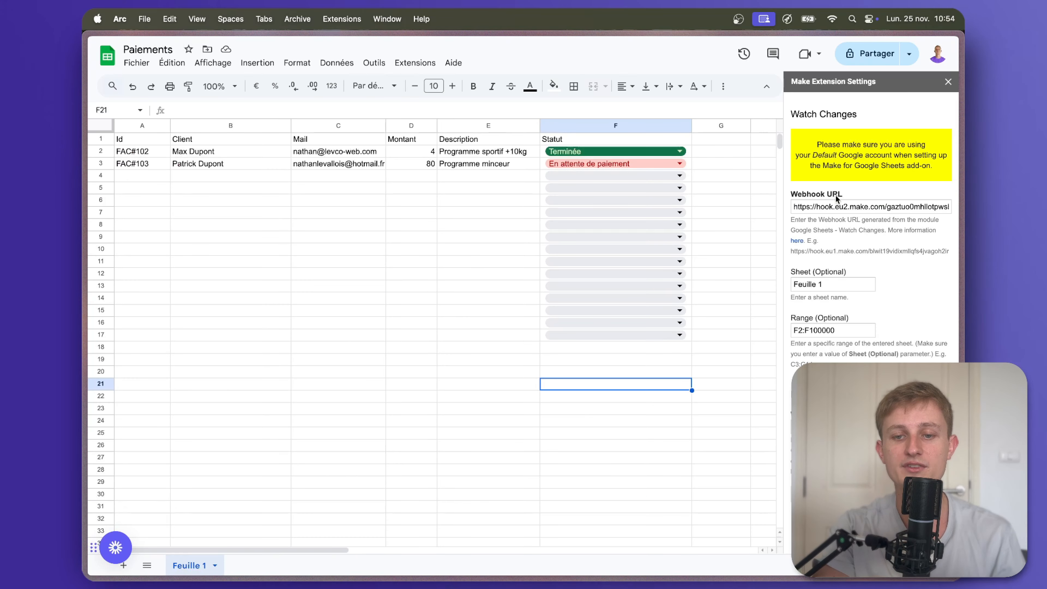
Replace the add-on's webhook URL and confirm sheet Feuille 1 with range F2:F100000.
click(836, 205)
key(super+a)
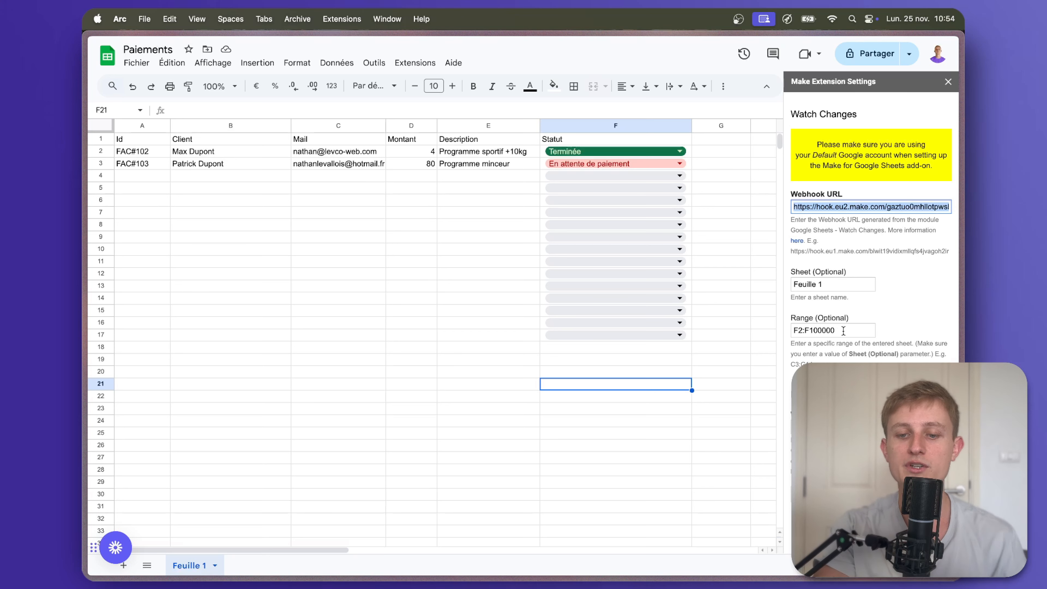
triple_click(834, 289)
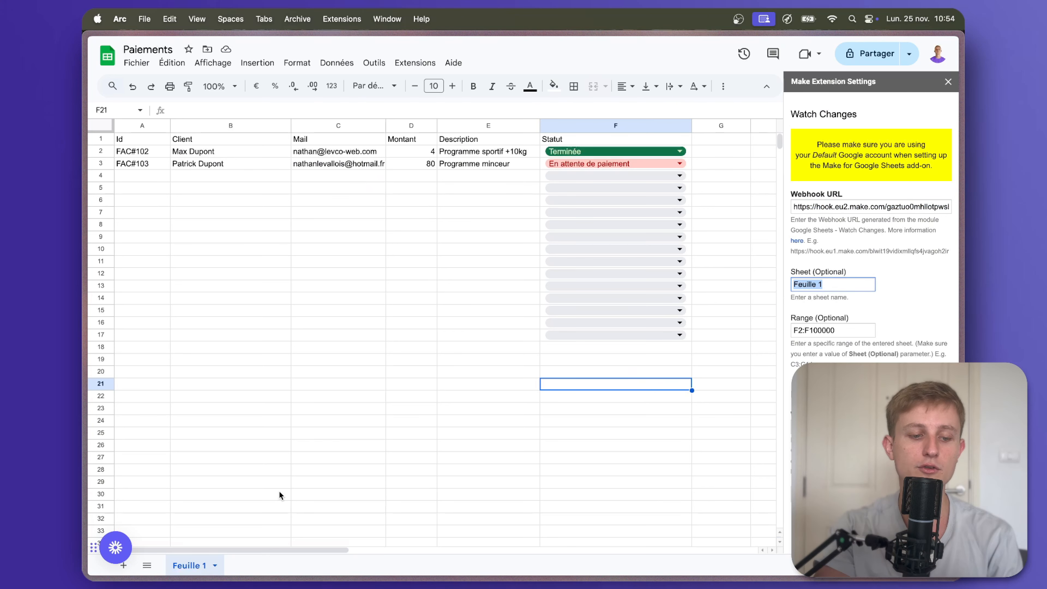
click(841, 330)
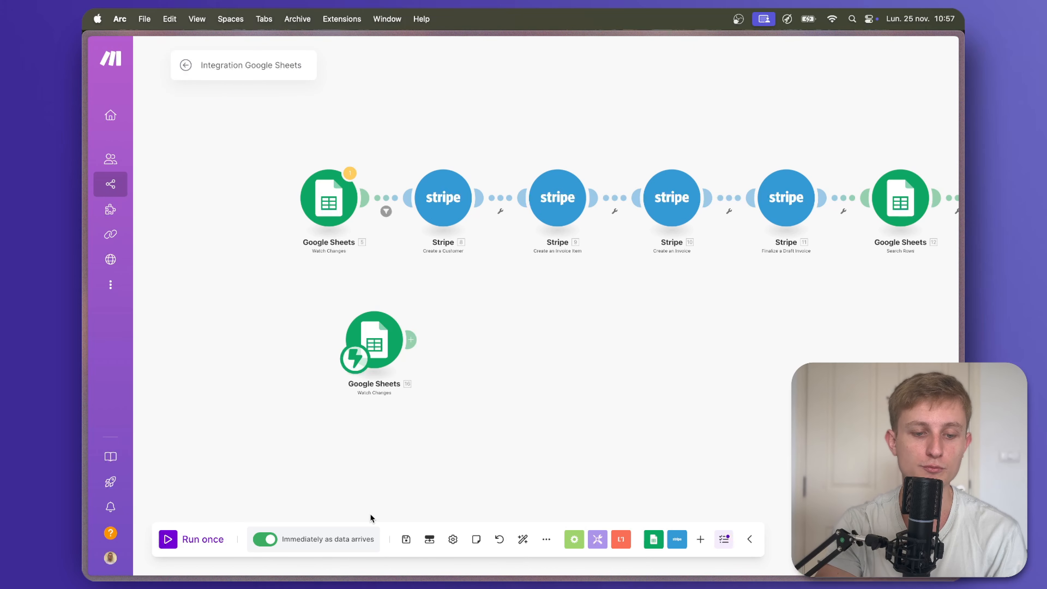
Save the scenario and run only the new Watch Changes module.
click(402, 542)
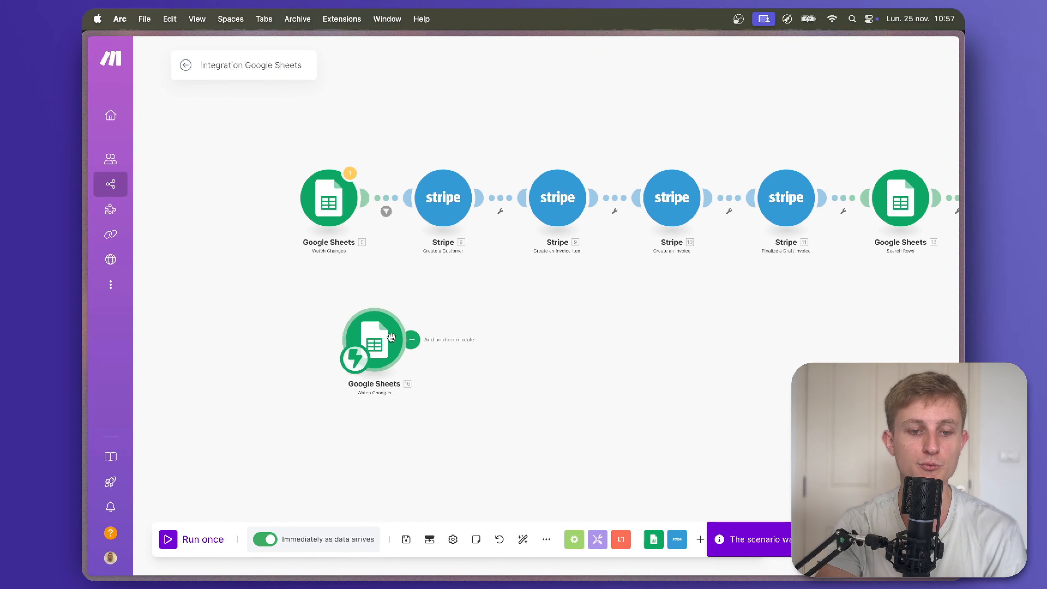
right_click(380, 334)
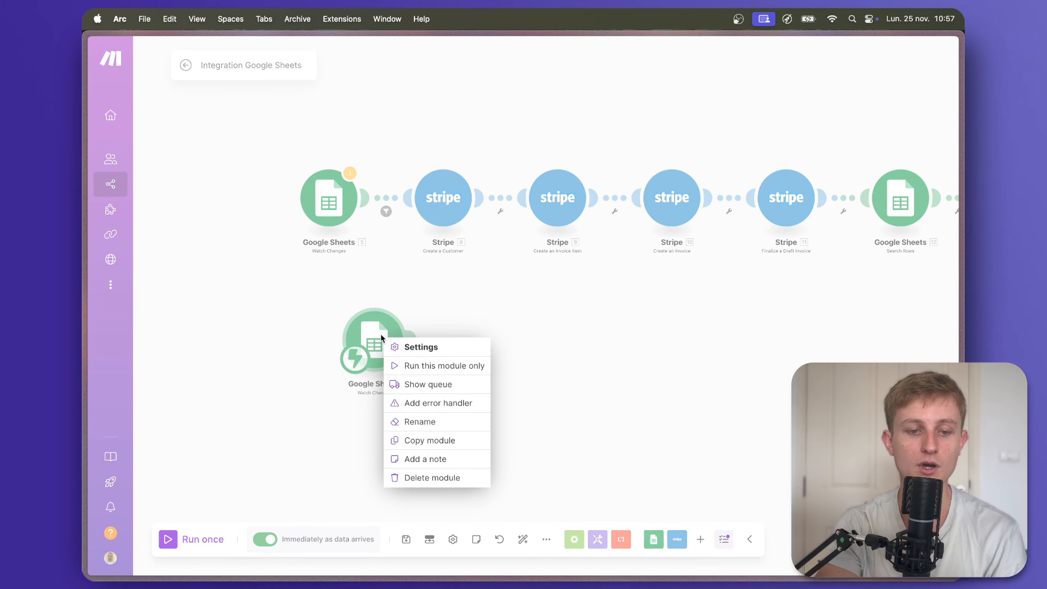
click(411, 366)
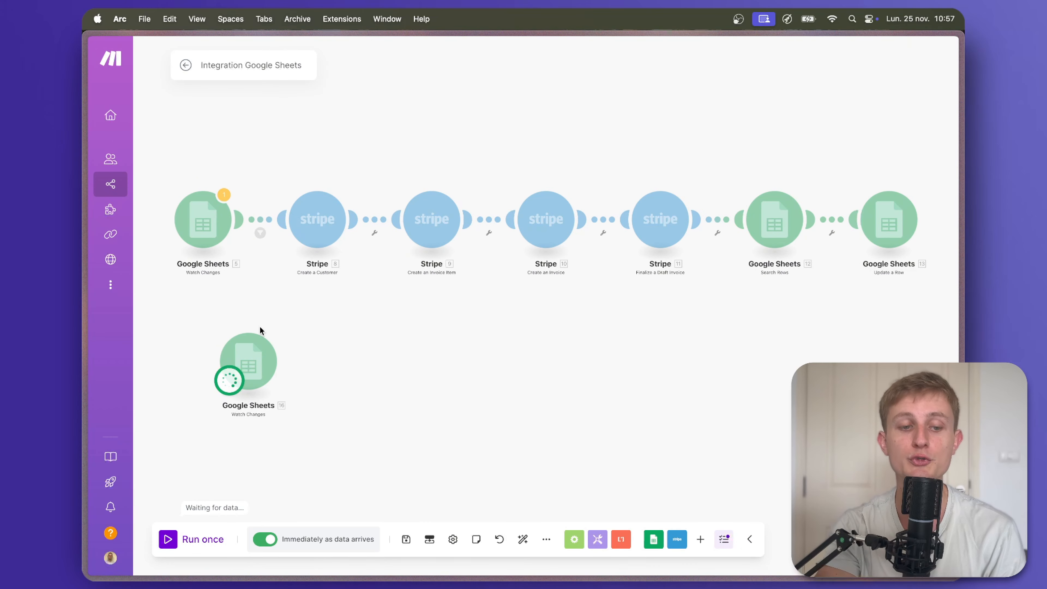
Change FAC#103's status in cell F3 to Envoyer facture.
mouse_move(88, 206)
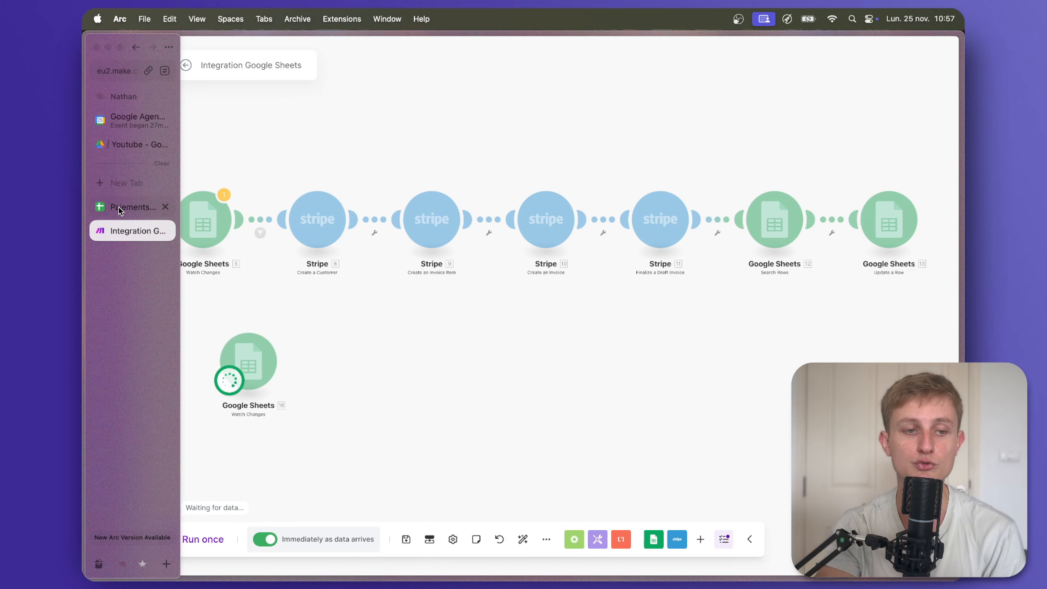
click(126, 207)
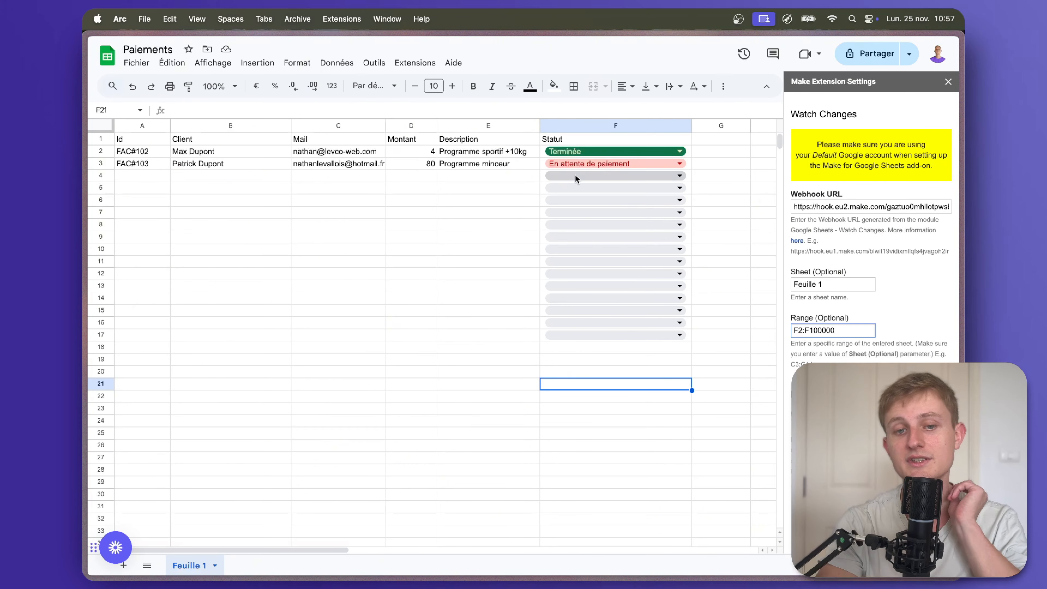
click(598, 161)
click(602, 181)
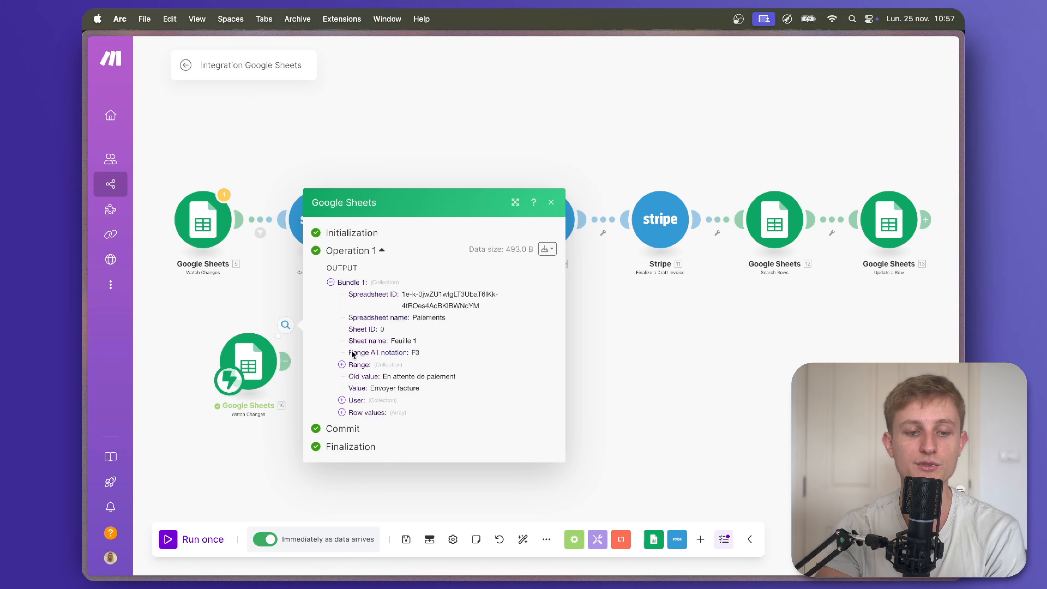
Expand the captured row values A–F, checking FAC#103's id, e-mail and description, then close the output.
click(342, 412)
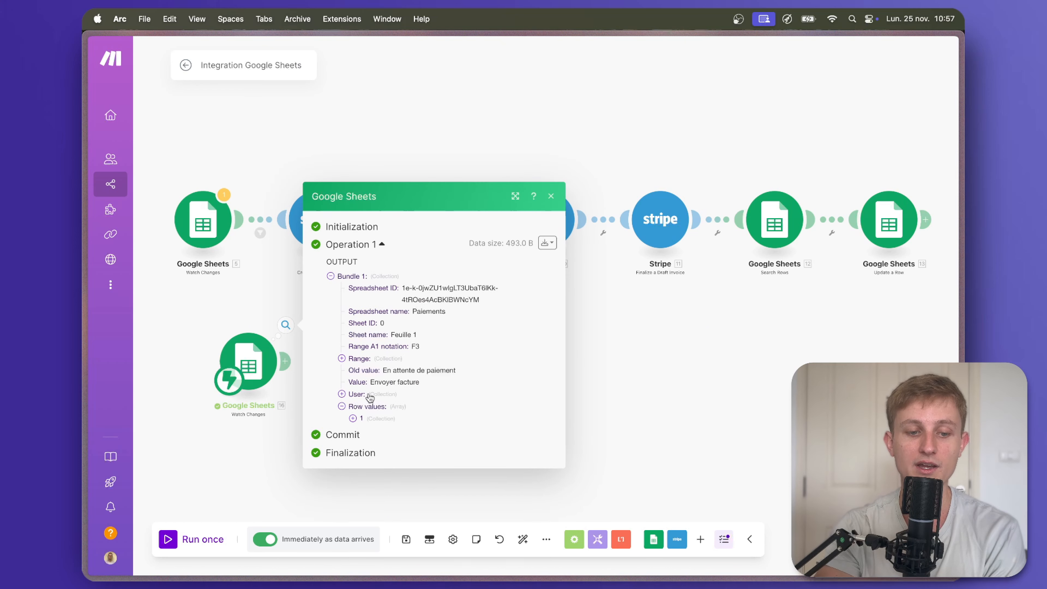
click(353, 418)
drag(380, 395, 481, 423)
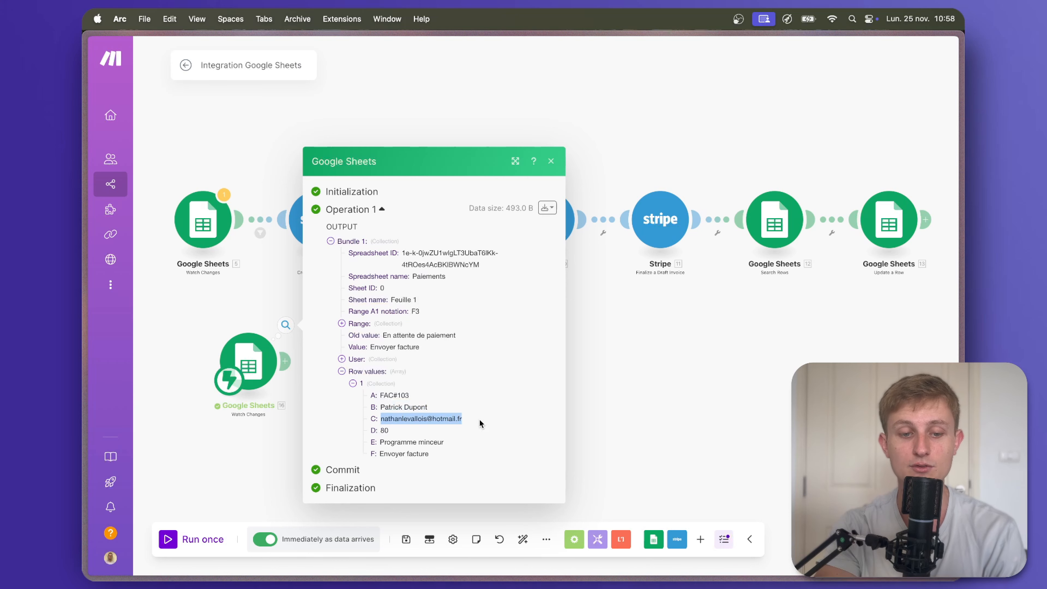
drag(432, 454, 387, 453)
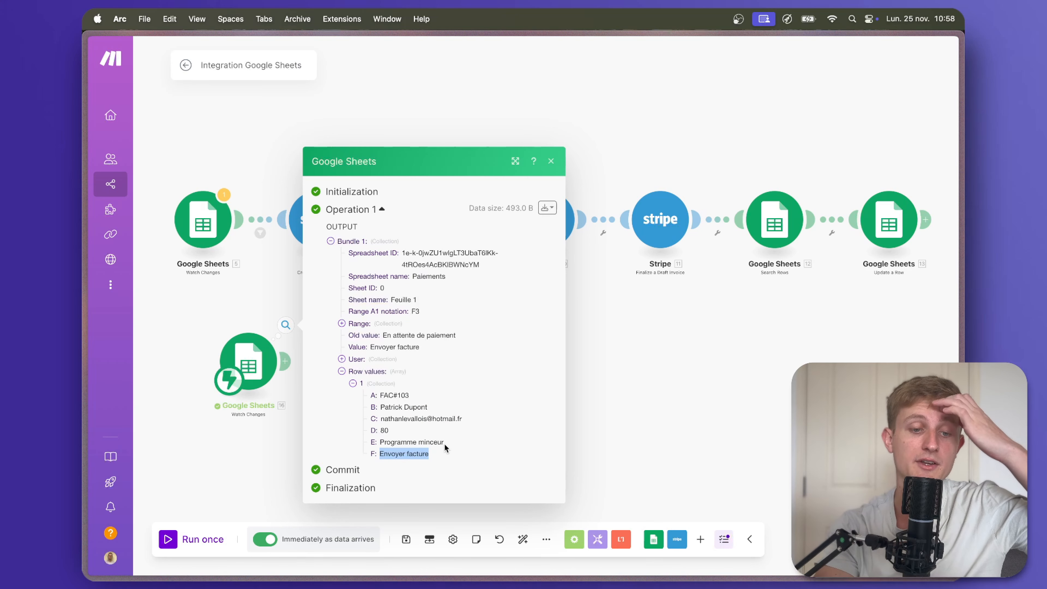
drag(444, 442, 380, 394)
click(415, 395)
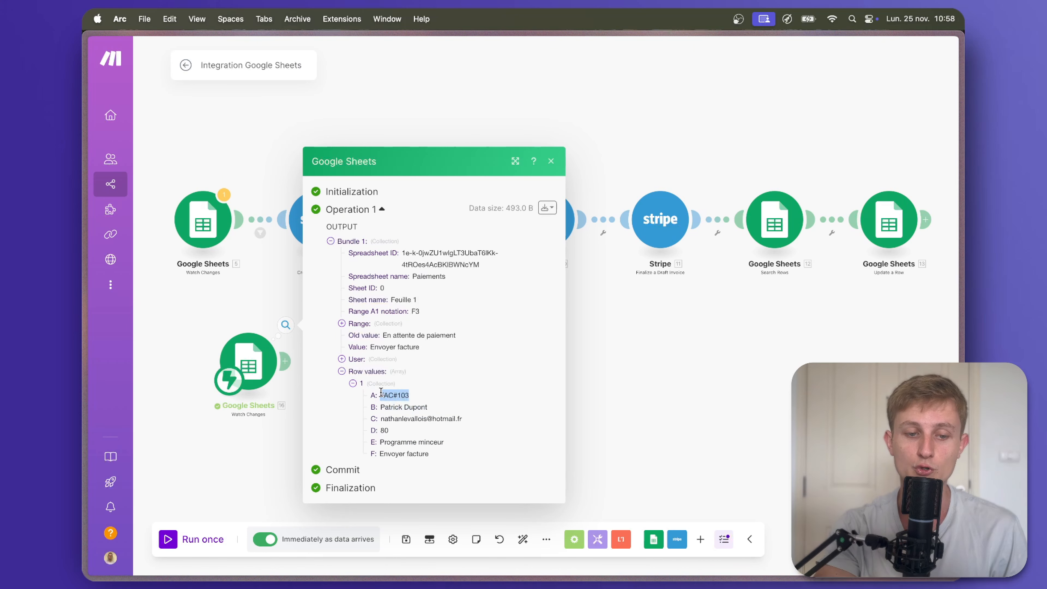
click(258, 454)
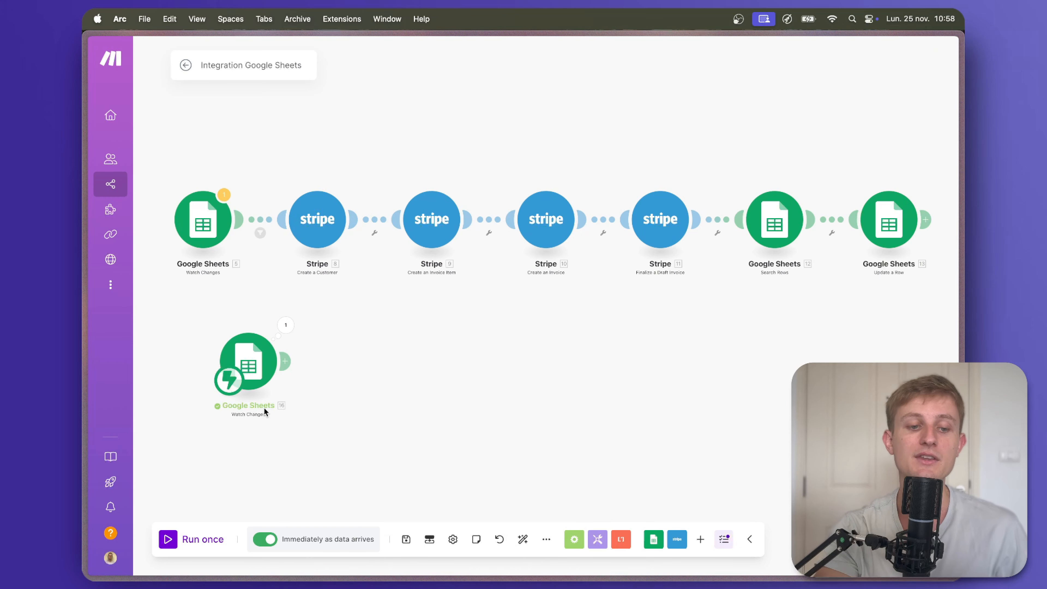
Add a Stripe Create a Customer module after the new Watch Changes trigger.
click(286, 362)
click(469, 290)
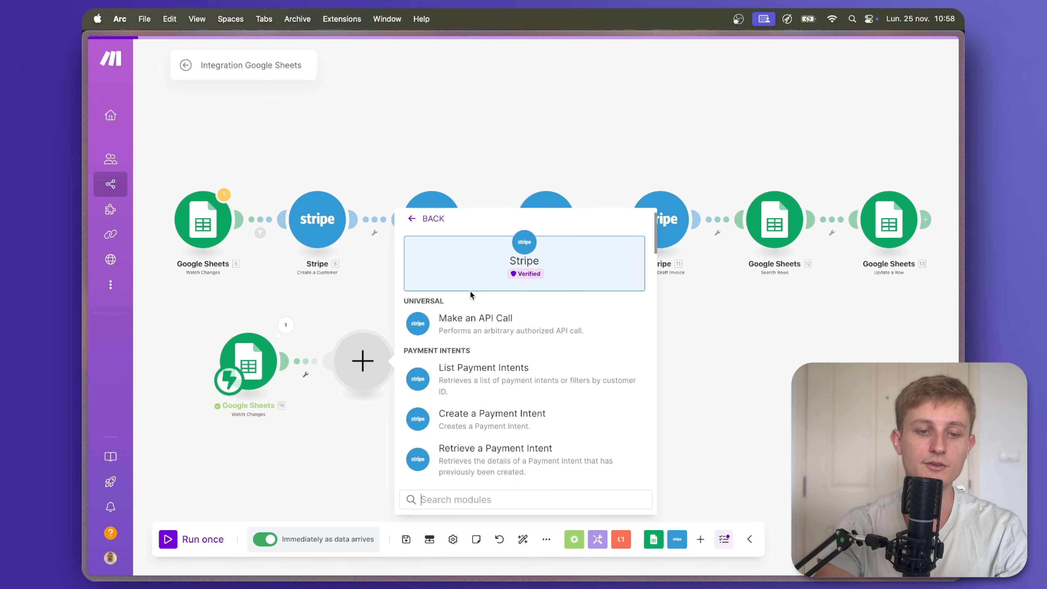
click(428, 218)
text(stripe)
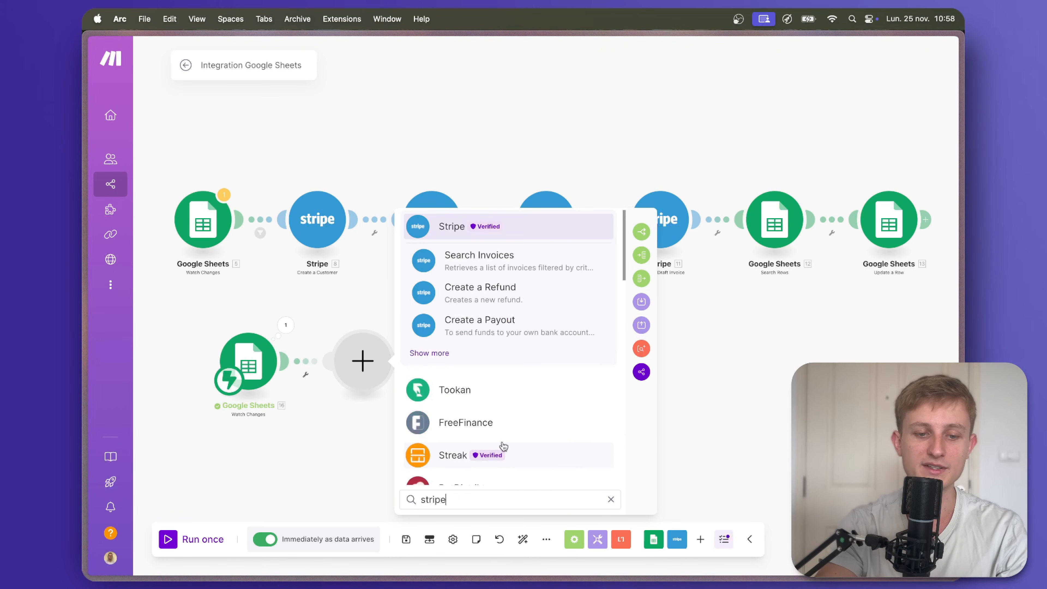
key(Return)
scroll(493, 357, down, 5)
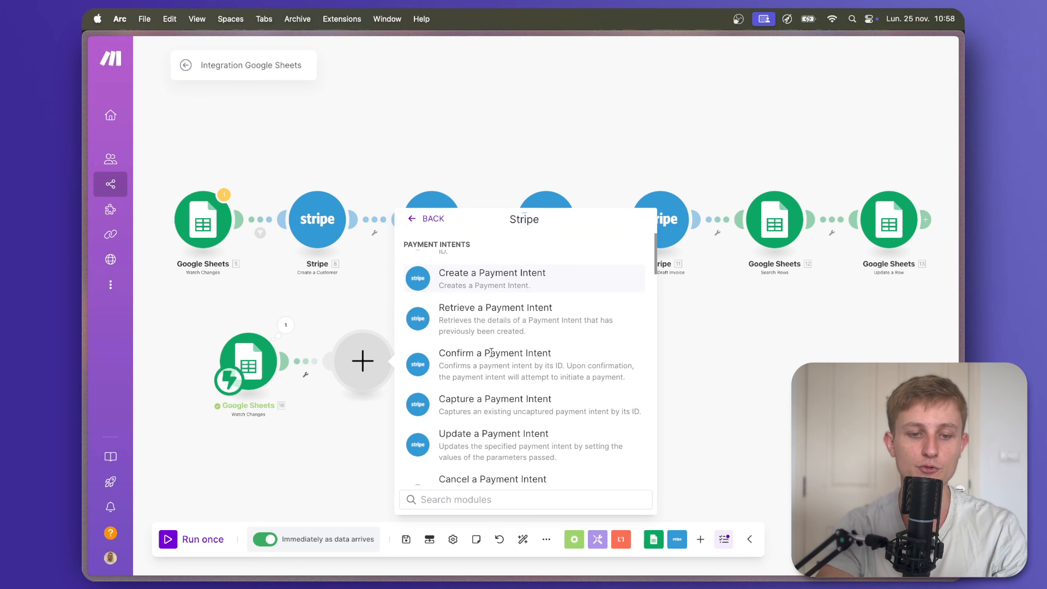
scroll(492, 357, down, 5)
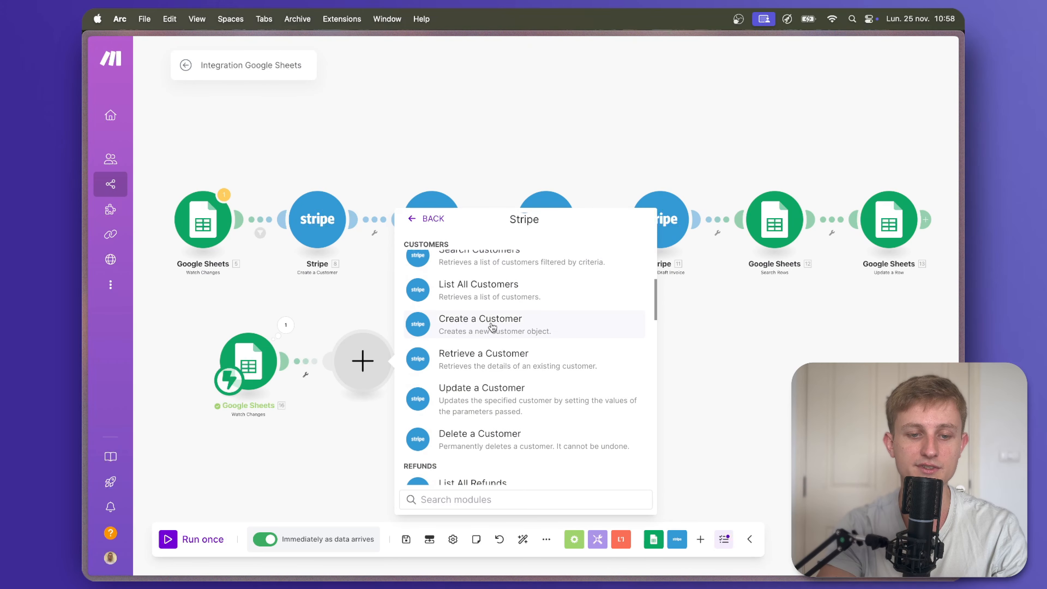
click(491, 328)
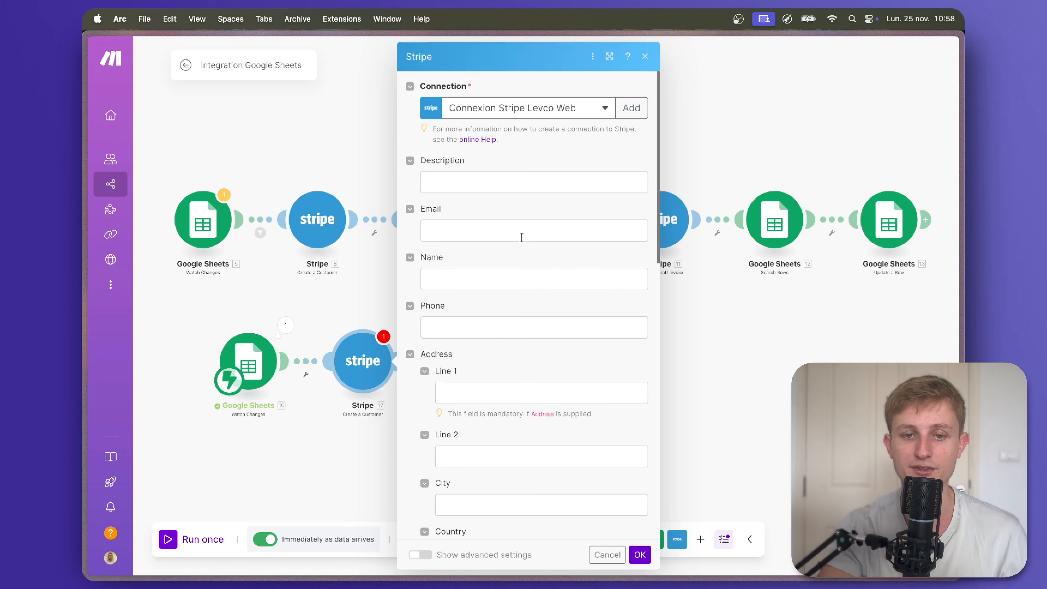
Create a Stripe OAuth connection named My Stripe OAuth connection and save it.
click(631, 108)
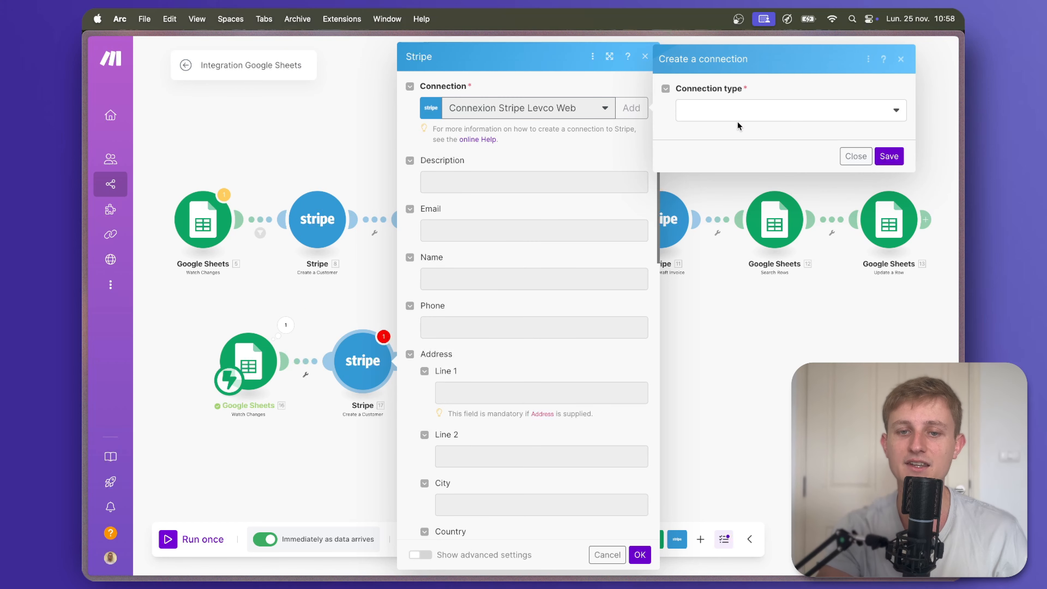
click(753, 114)
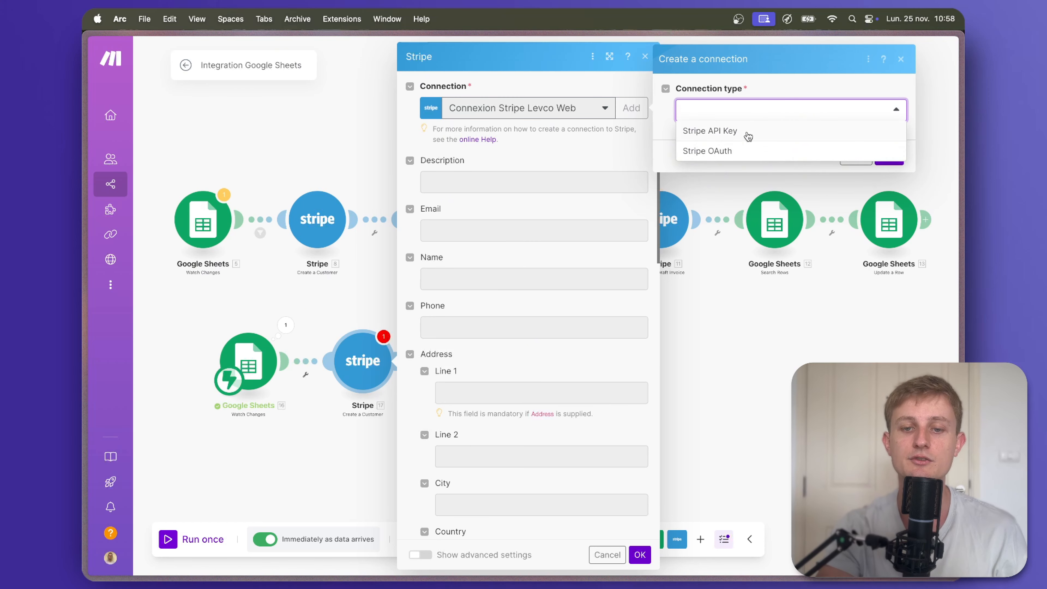
click(742, 153)
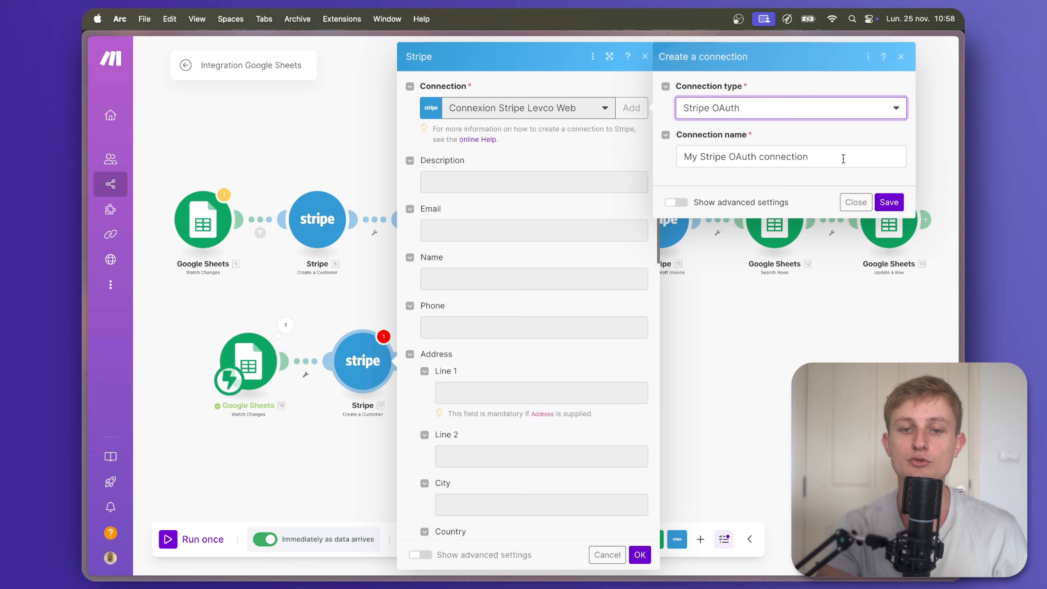
click(742, 156)
click(771, 138)
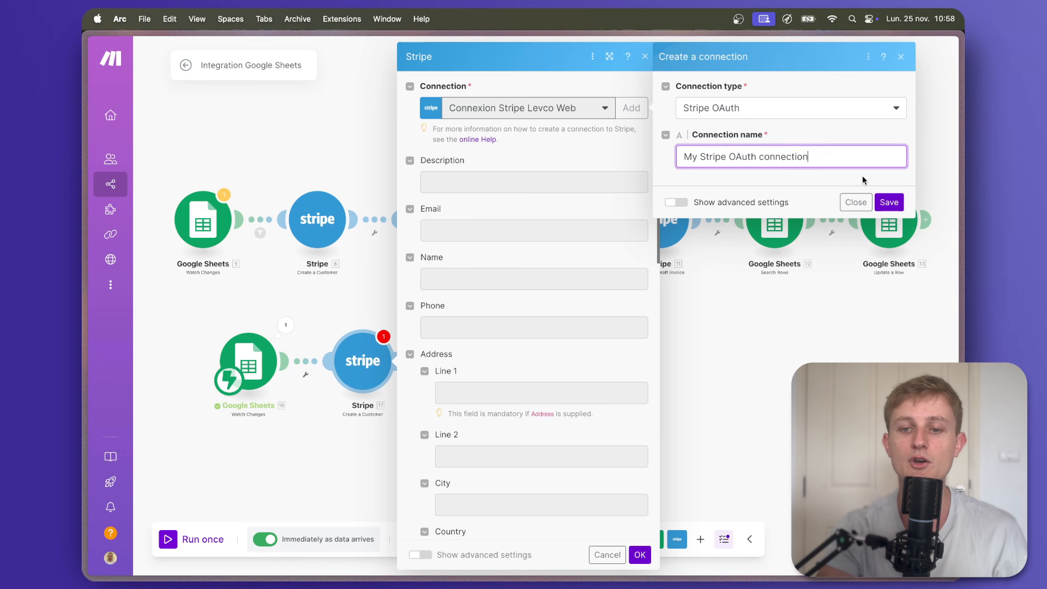
click(887, 202)
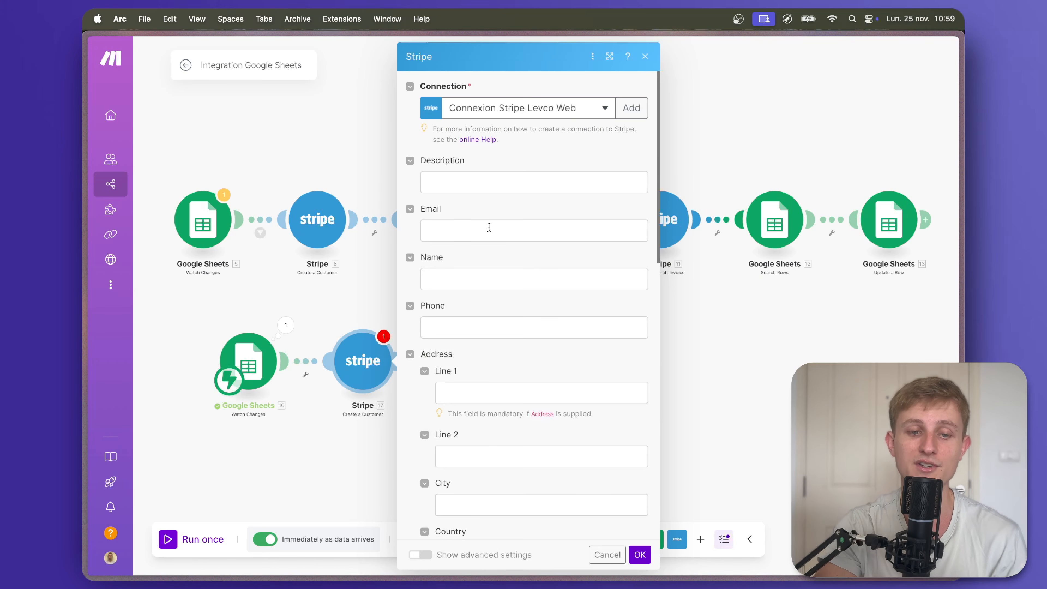
Map Email to Row values column C and Name to column B, then collapse Address and Shipping.
click(468, 235)
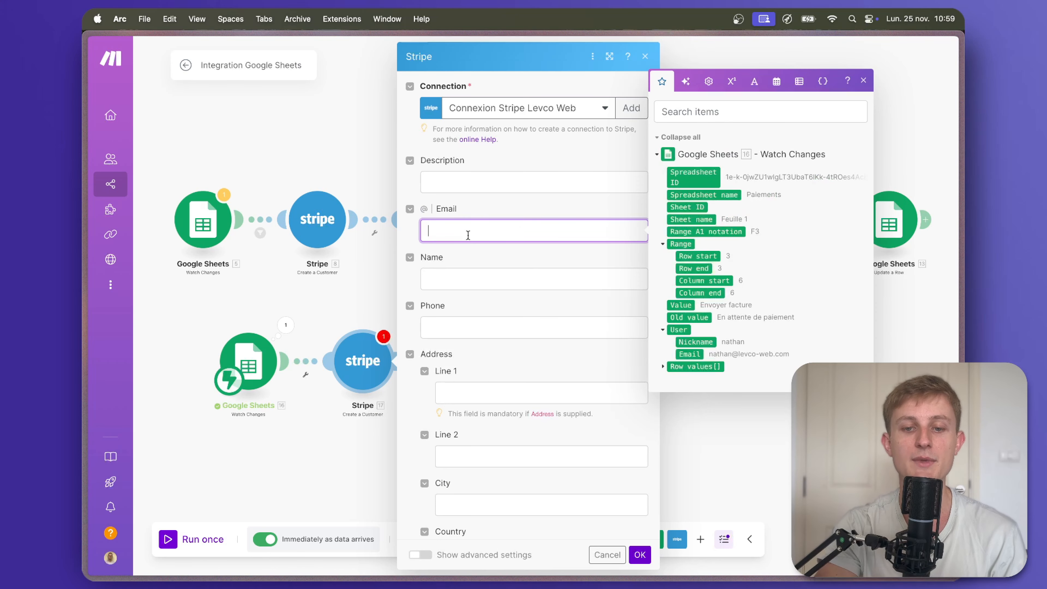
click(662, 366)
click(681, 376)
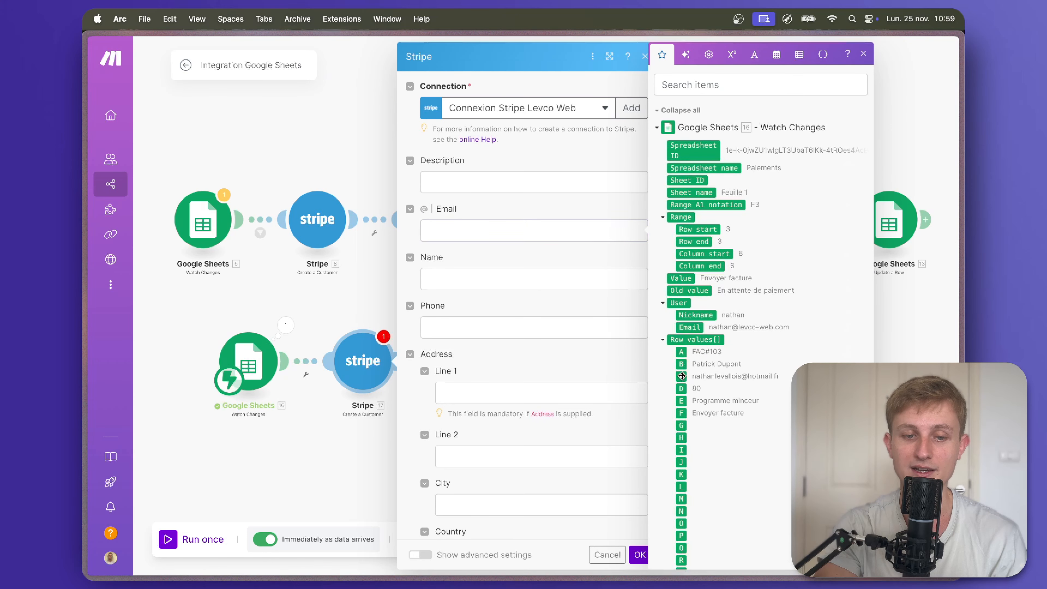
click(554, 283)
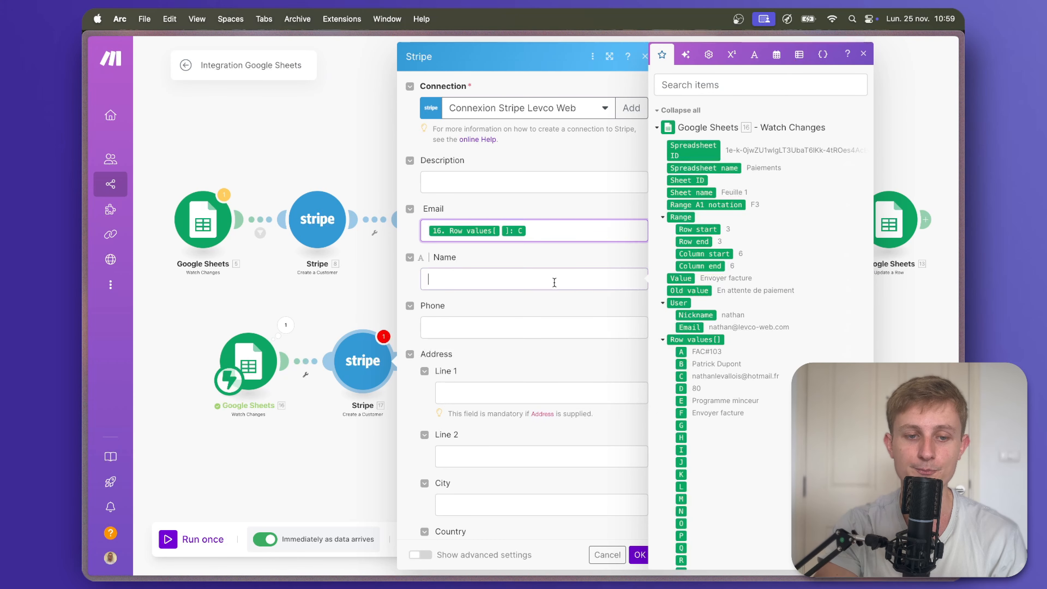
click(681, 365)
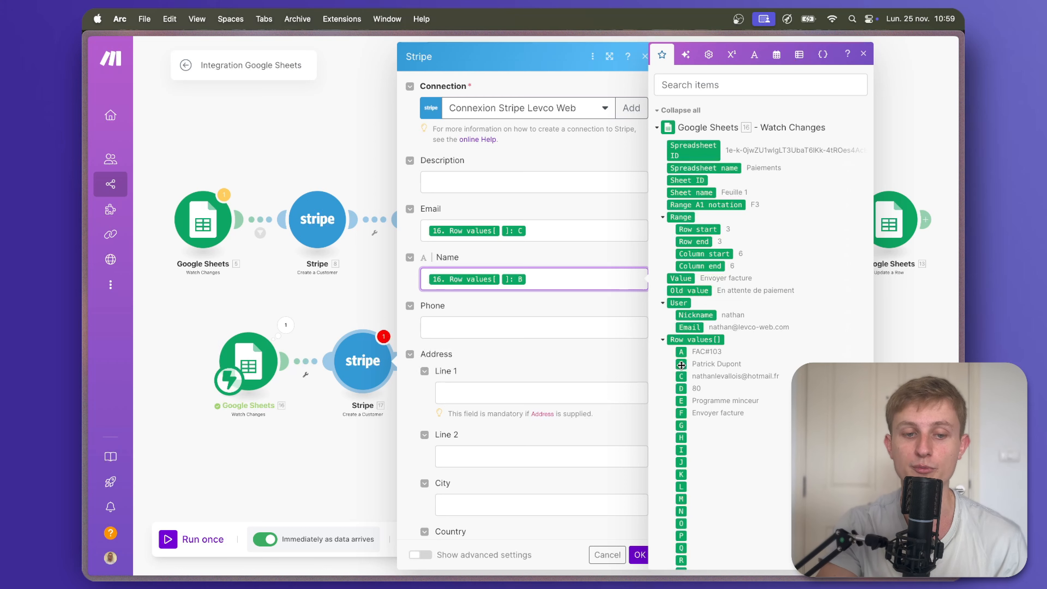
click(595, 320)
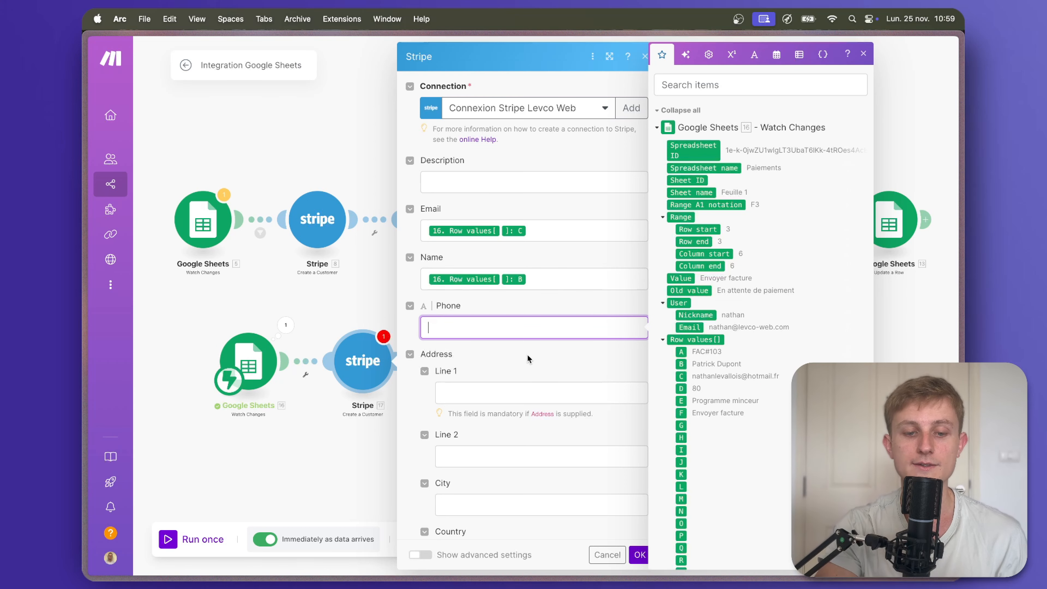
scroll(528, 358, down, 2)
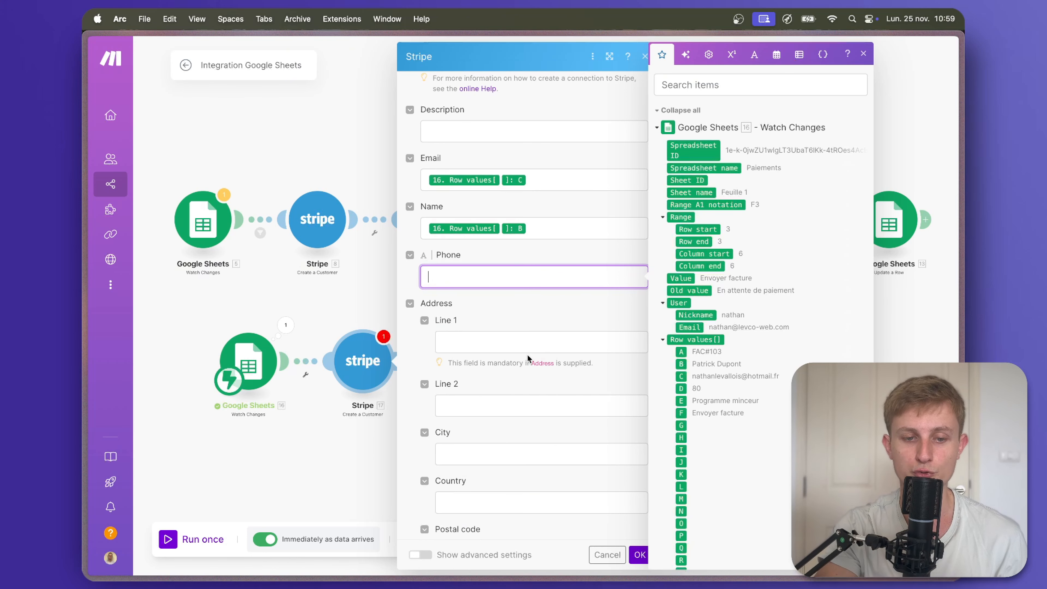
click(410, 305)
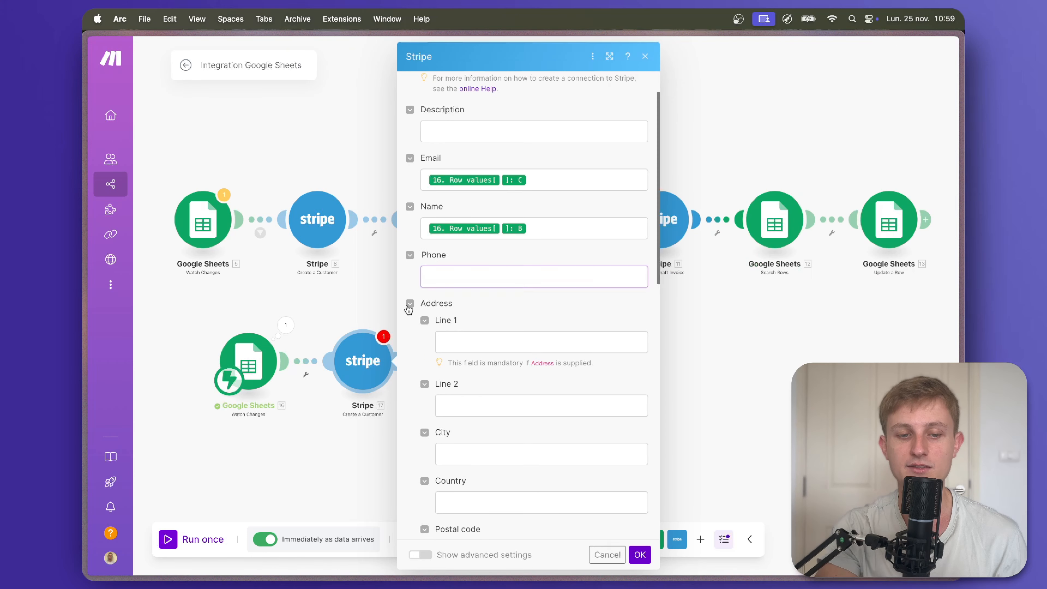
click(410, 321)
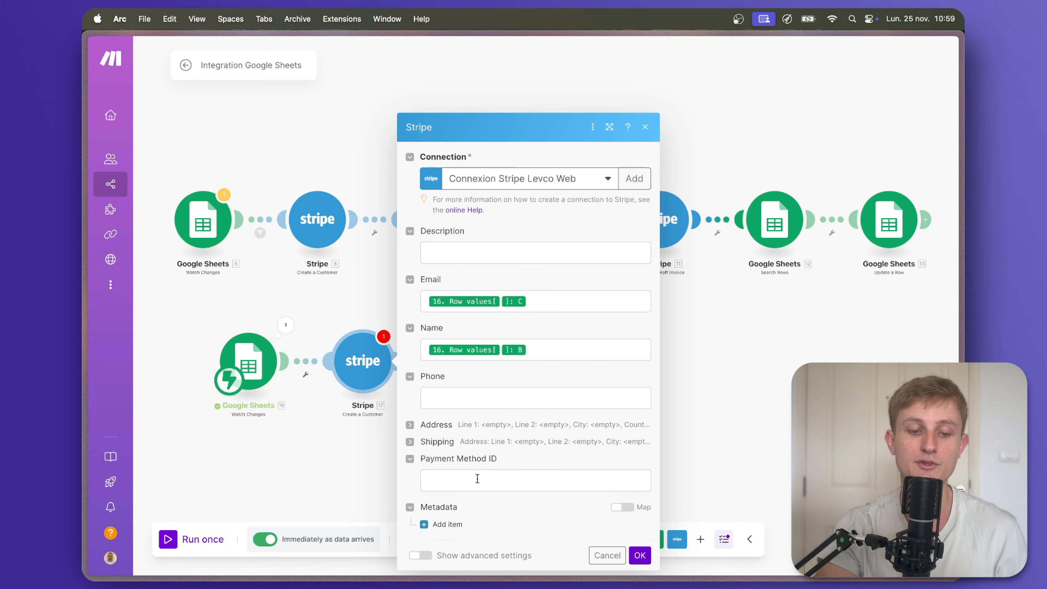
Add French (France) as a preferred locale in advanced settings and confirm the customer module.
click(421, 559)
scroll(491, 508, down, 5)
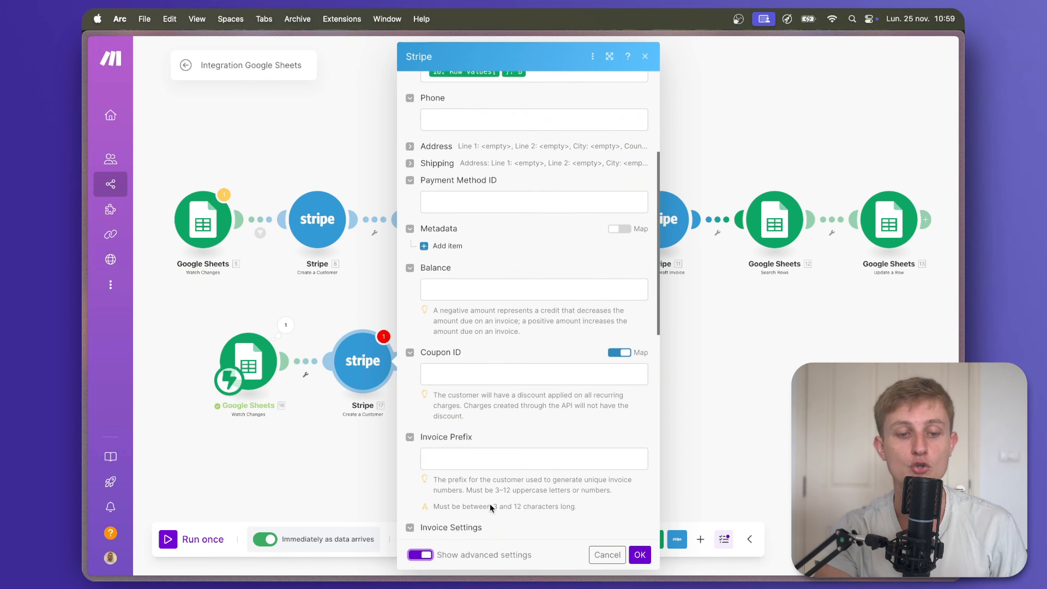
scroll(491, 506, down, 10)
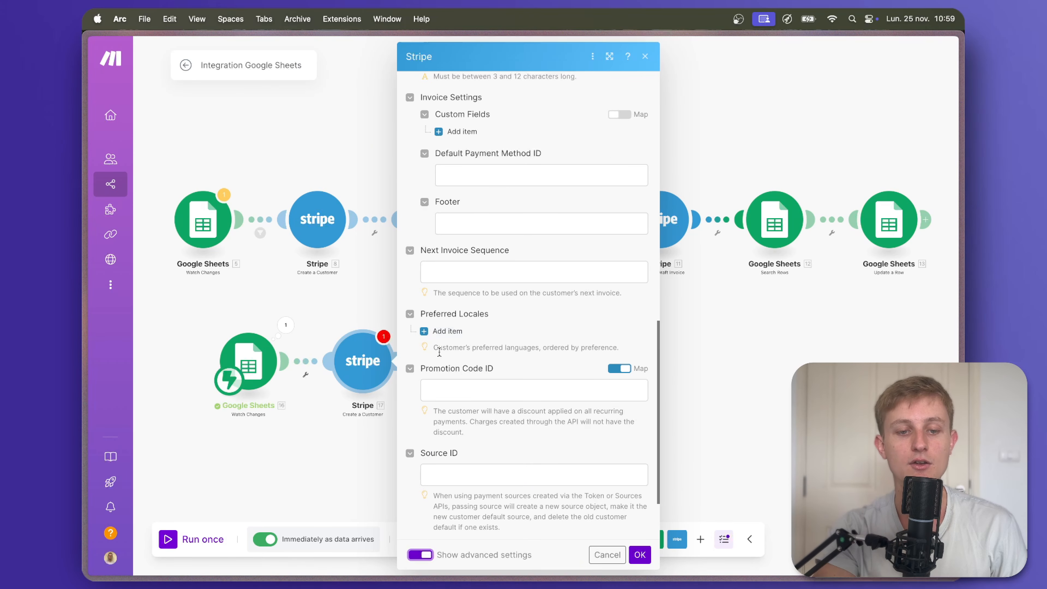
click(444, 331)
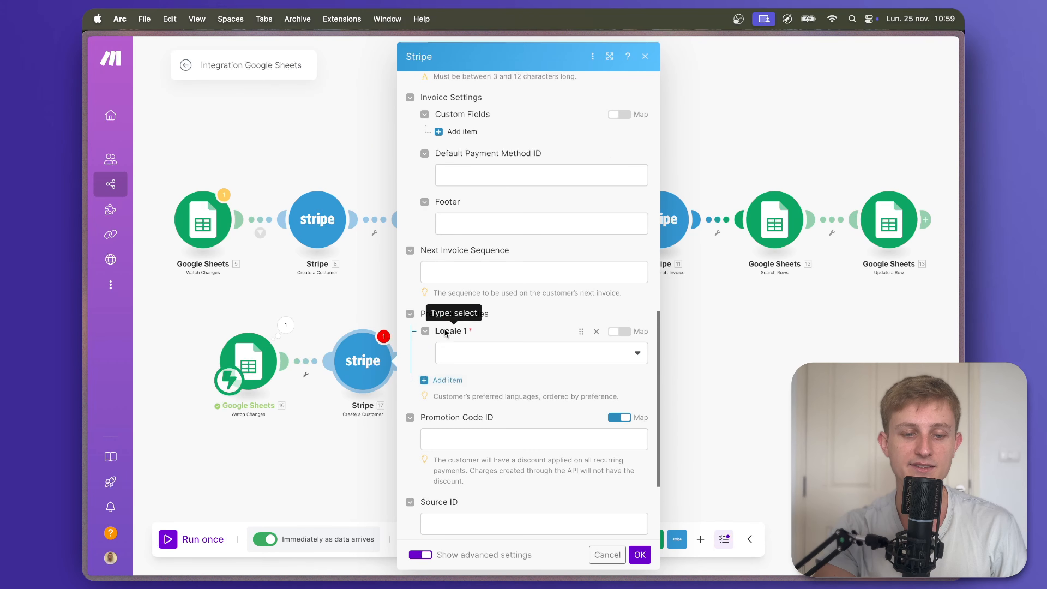
click(467, 357)
scroll(515, 409, down, 2)
text(fra)
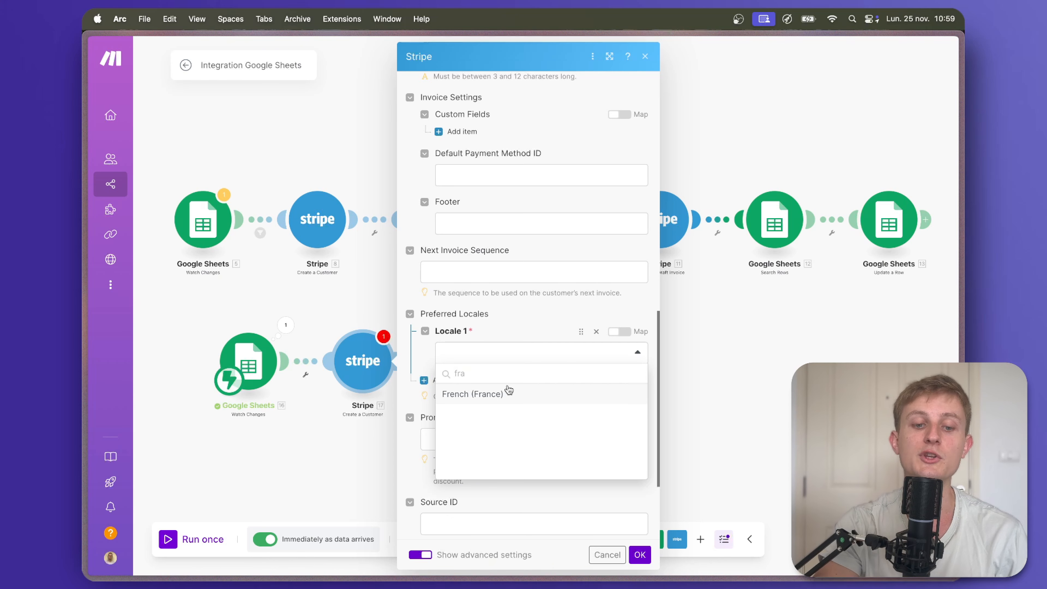
click(494, 394)
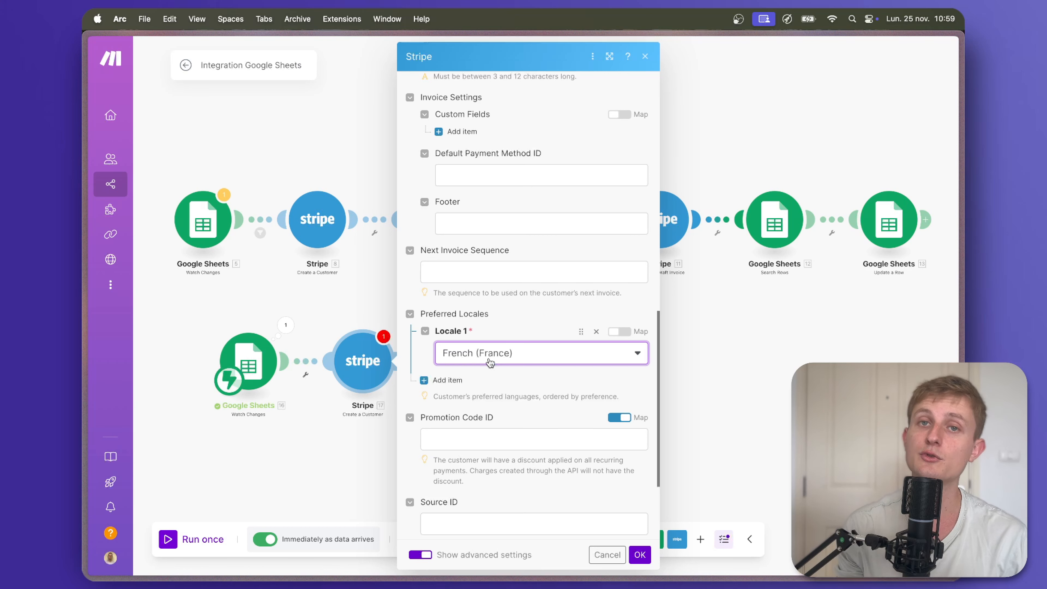
scroll(490, 362, down, 5)
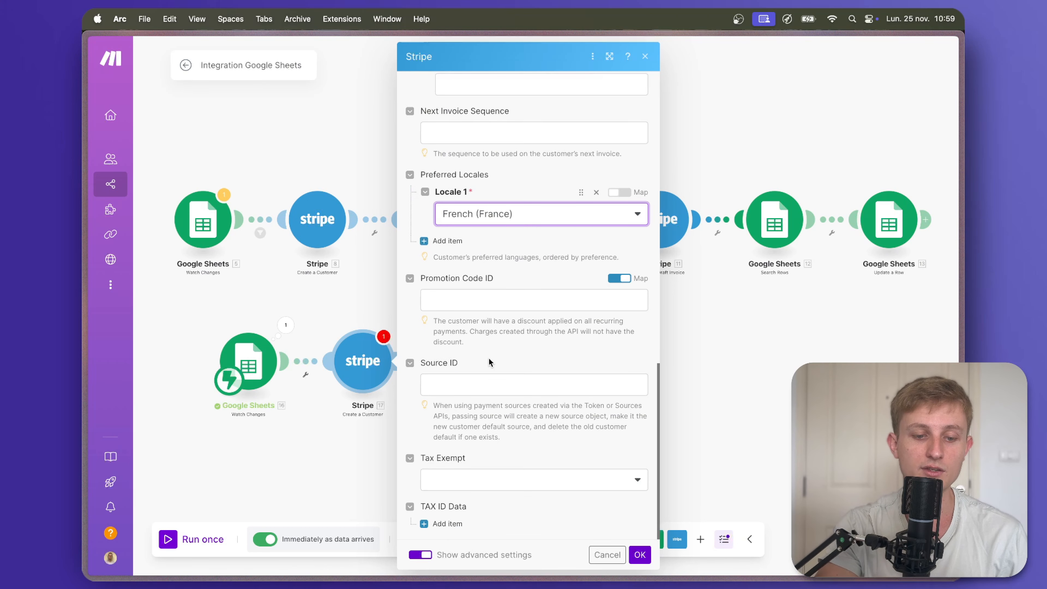
click(639, 554)
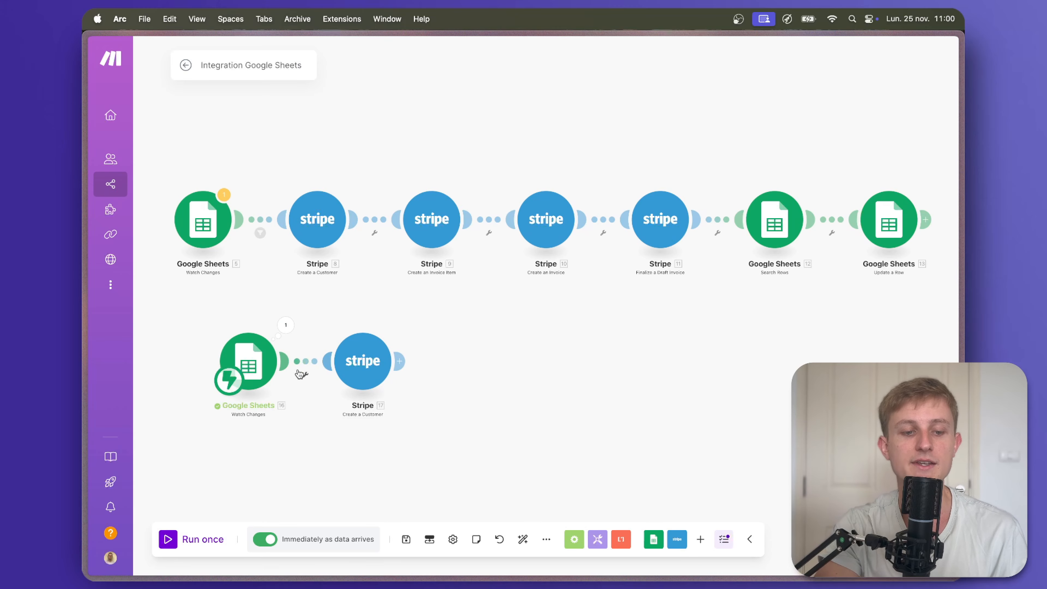
Check the status options in column F of the Paiements spreadsheet, then return to Make.
mouse_move(84, 246)
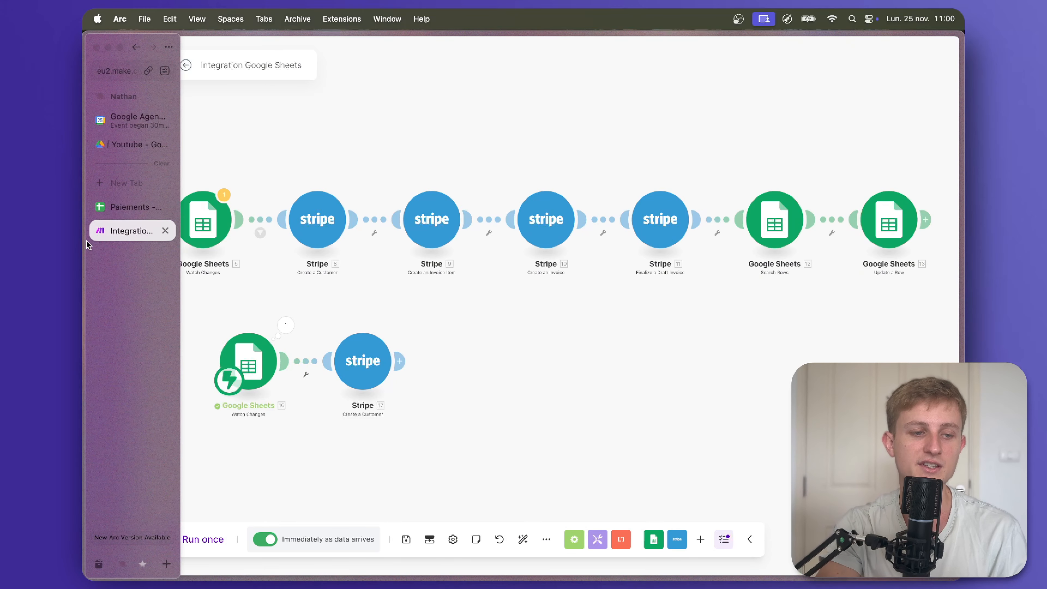
click(119, 205)
click(607, 177)
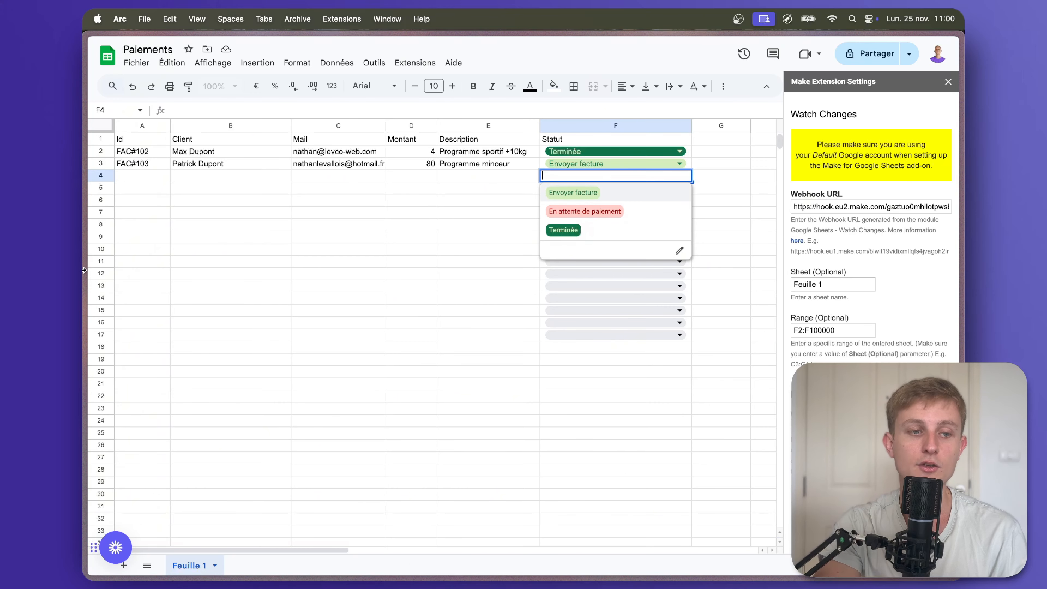
click(94, 229)
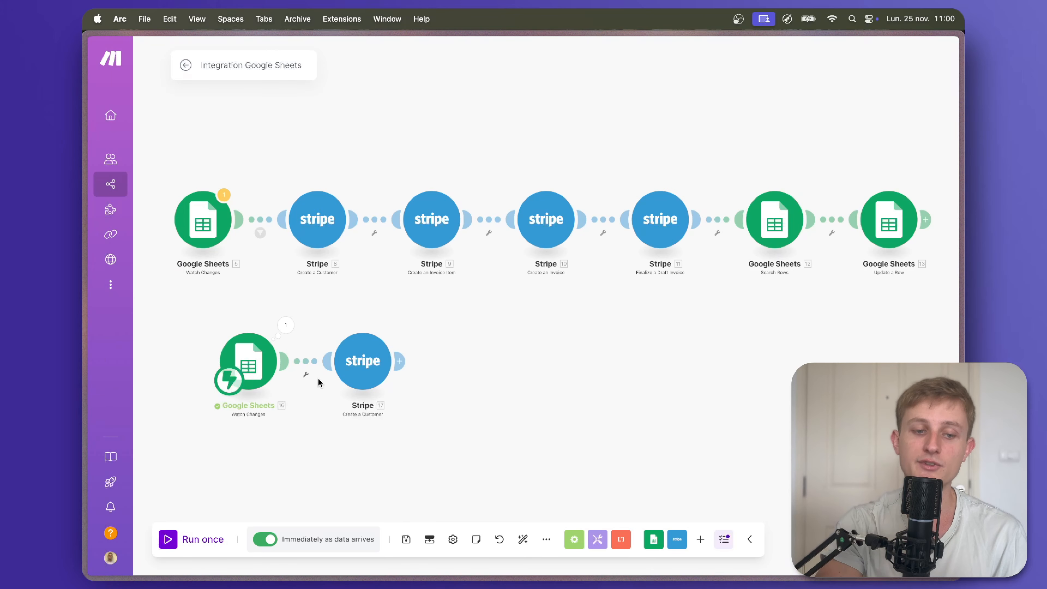
Glance at the Paiements spreadsheet and come back to the Make scenario.
click(127, 207)
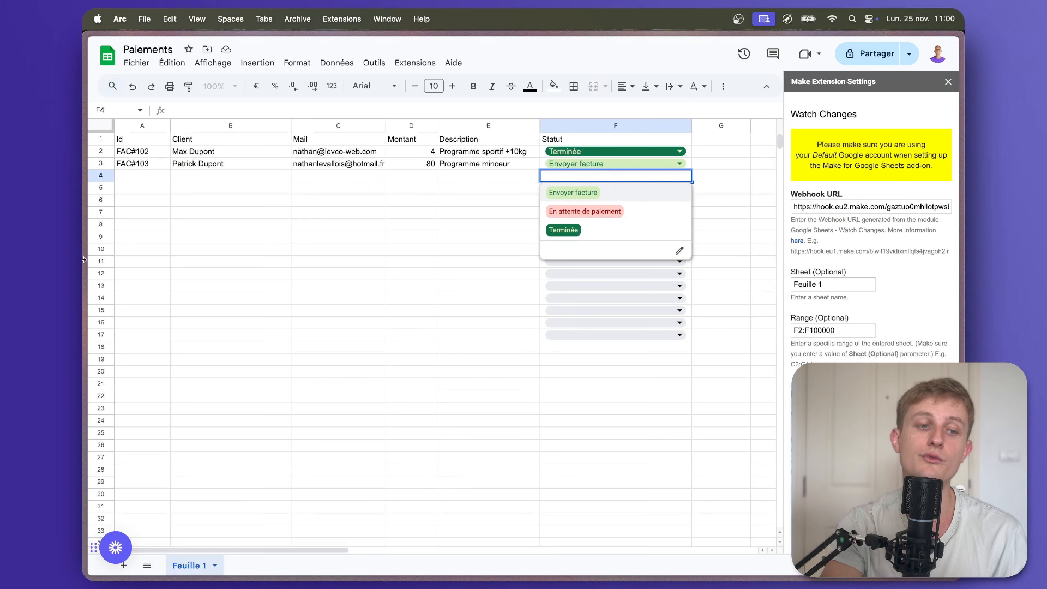
mouse_move(84, 256)
click(127, 233)
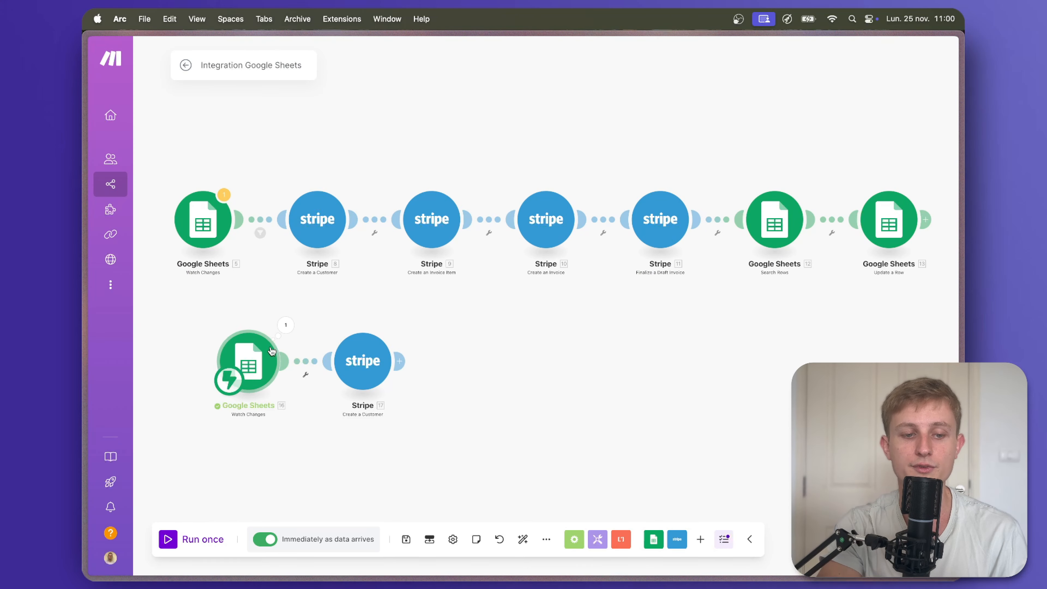
Filter the Sheets–Stripe link so Row values F must equal Envoyer facture.
mouse_move(308, 381)
click(306, 376)
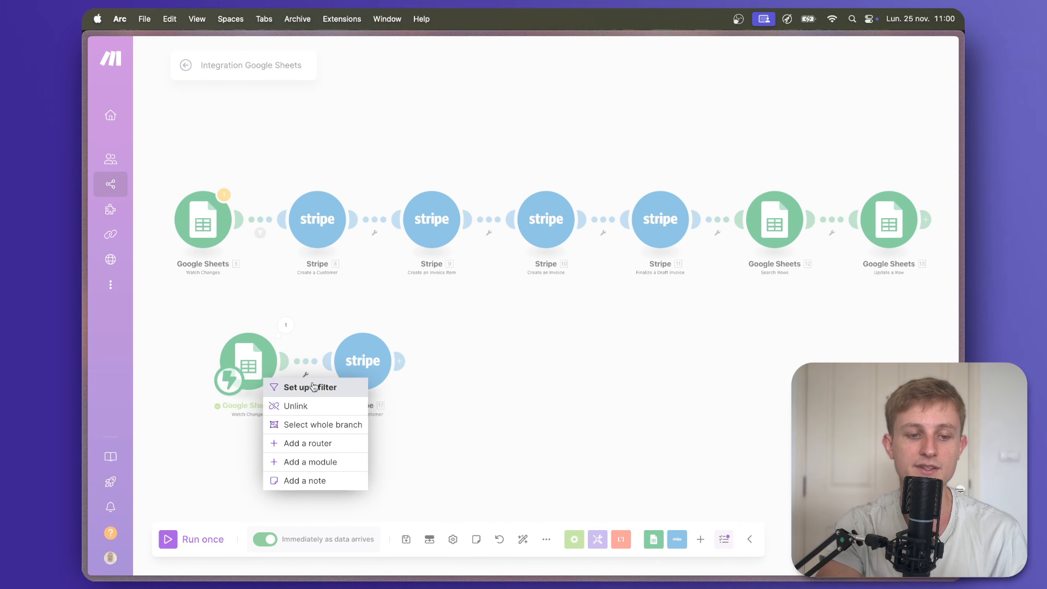
click(310, 387)
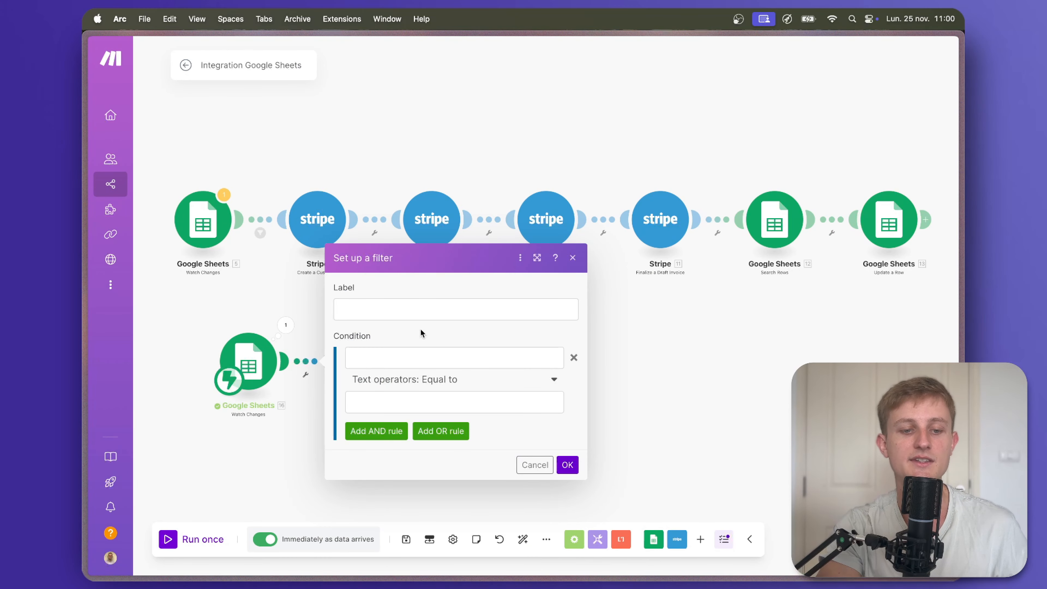
click(408, 361)
click(578, 496)
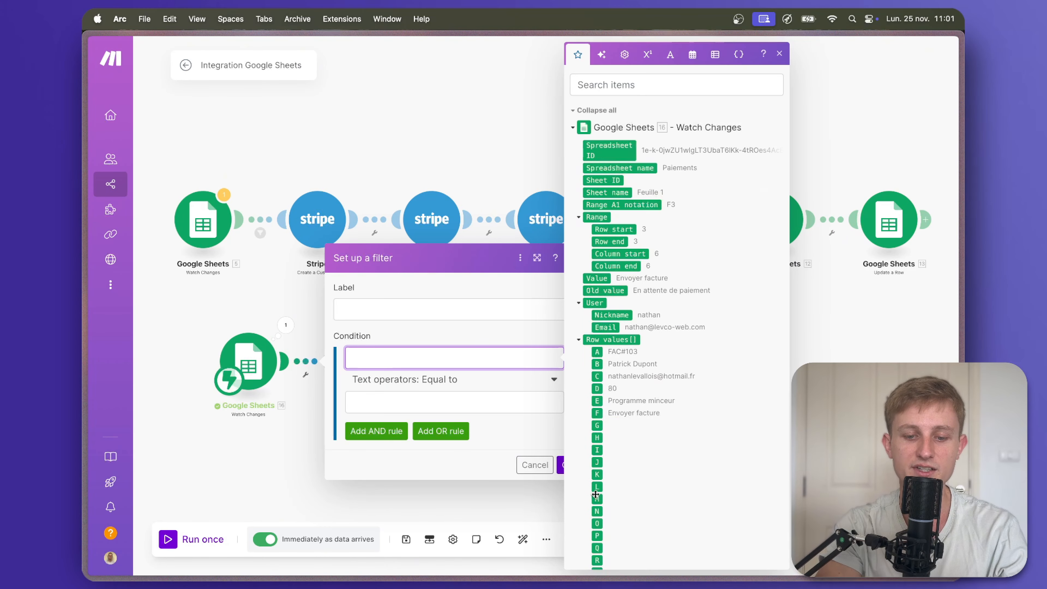
scroll(625, 486, down, 2)
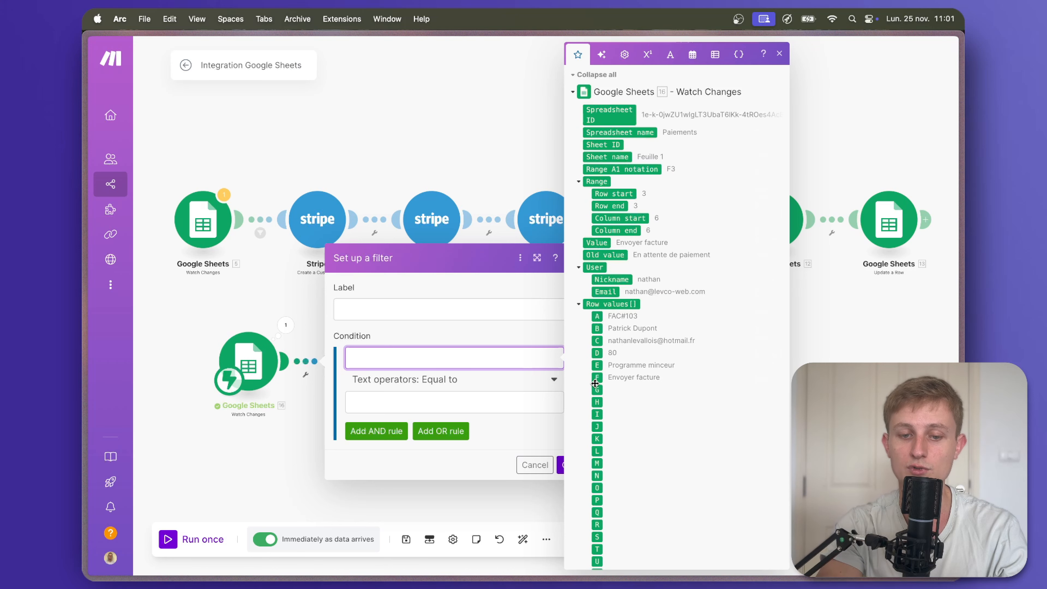
drag(596, 378, 535, 359)
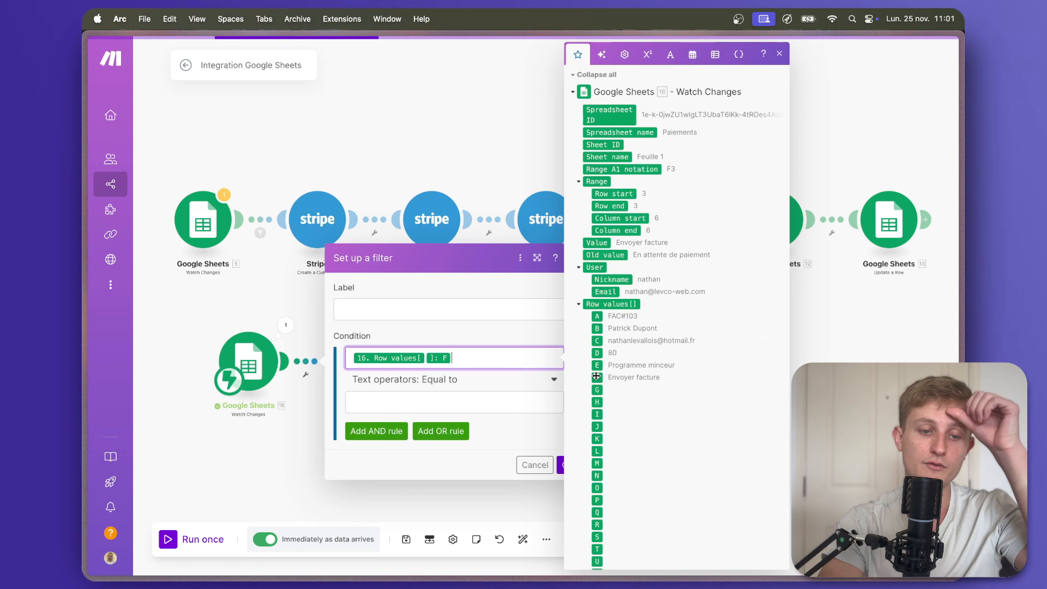
click(482, 399)
text(Envoyer facture)
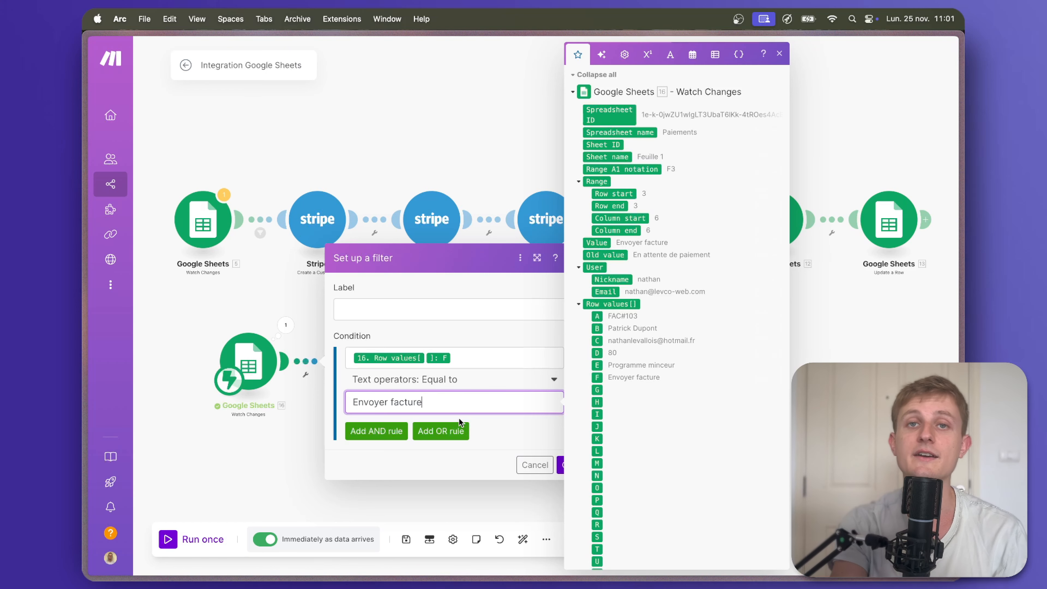
click(561, 465)
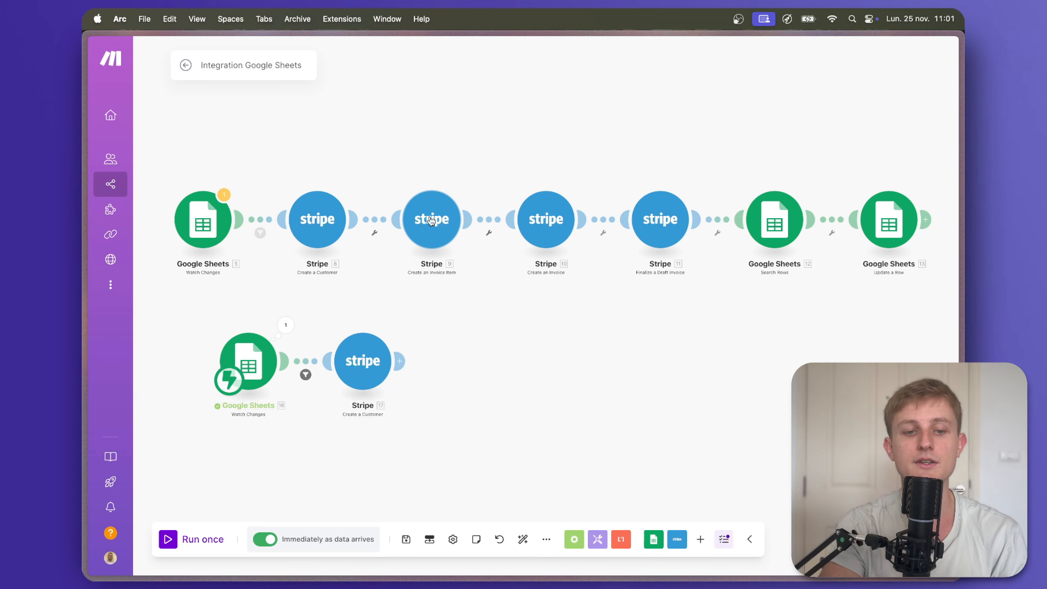
Add a Stripe Create an Invoice Item module with the new customer's ID mapped.
click(400, 362)
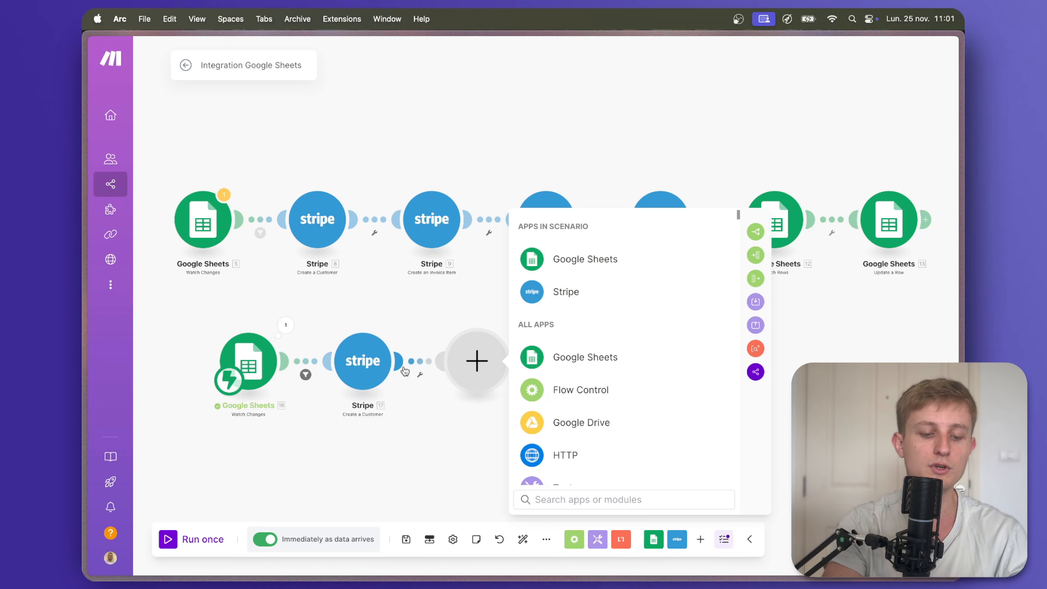
text(create an i)
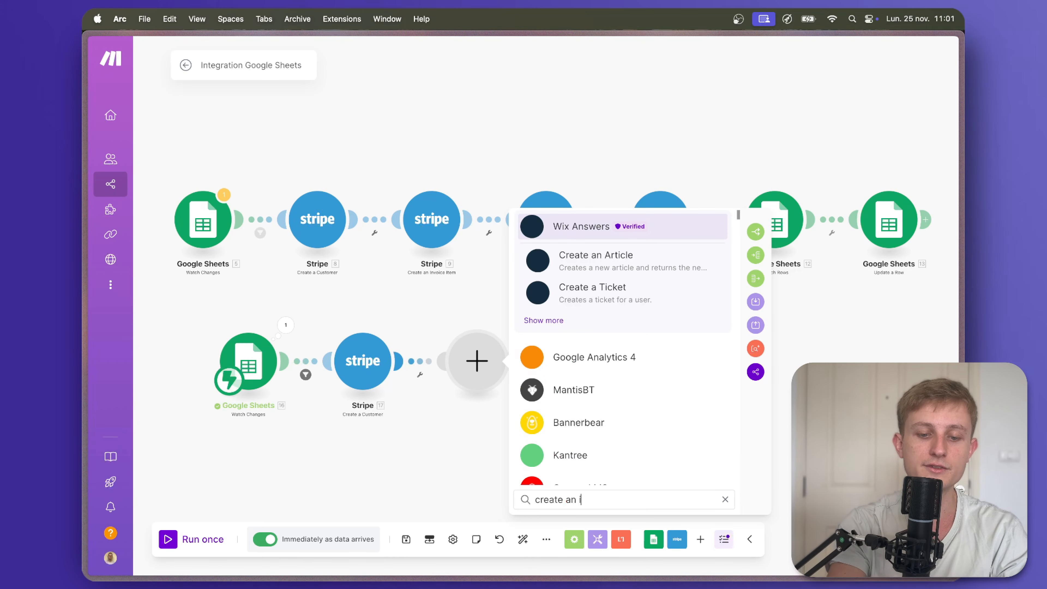
text(nvoic)
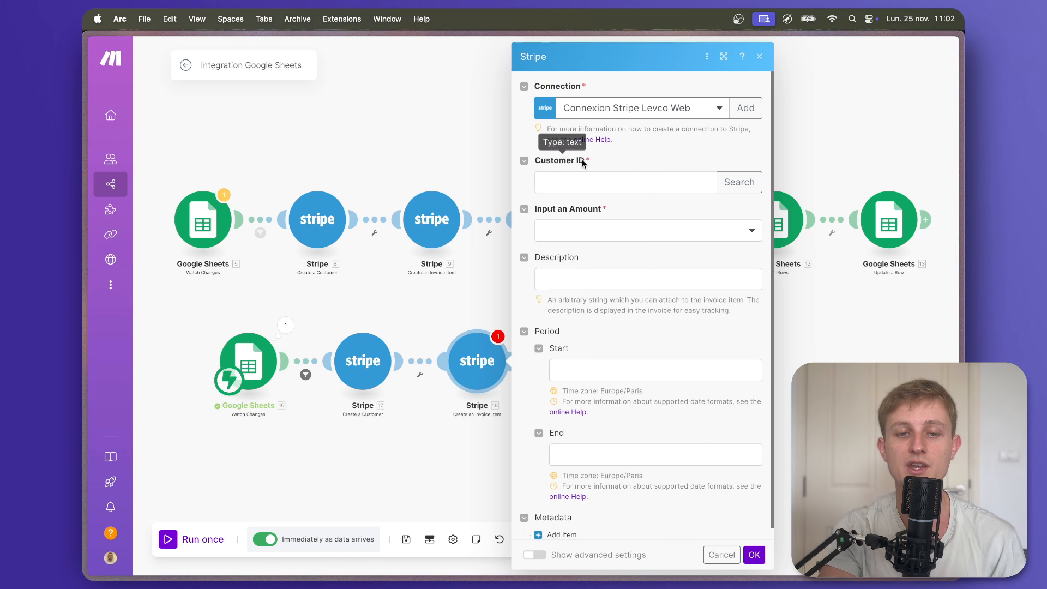
click(585, 183)
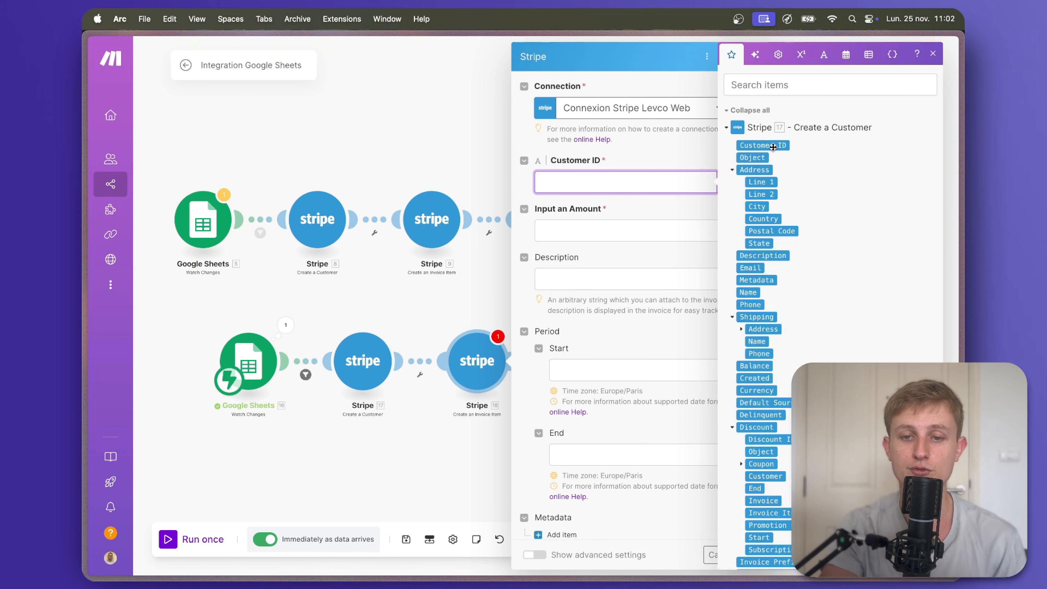
click(783, 146)
Give the invoice item a total amount of Row values column D × 100.
click(649, 235)
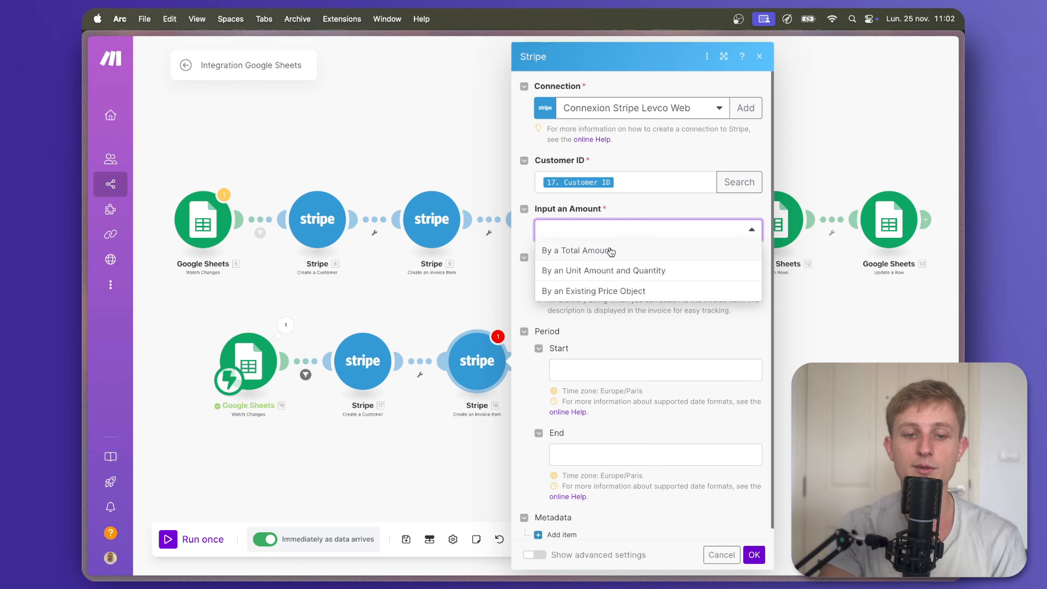
click(589, 251)
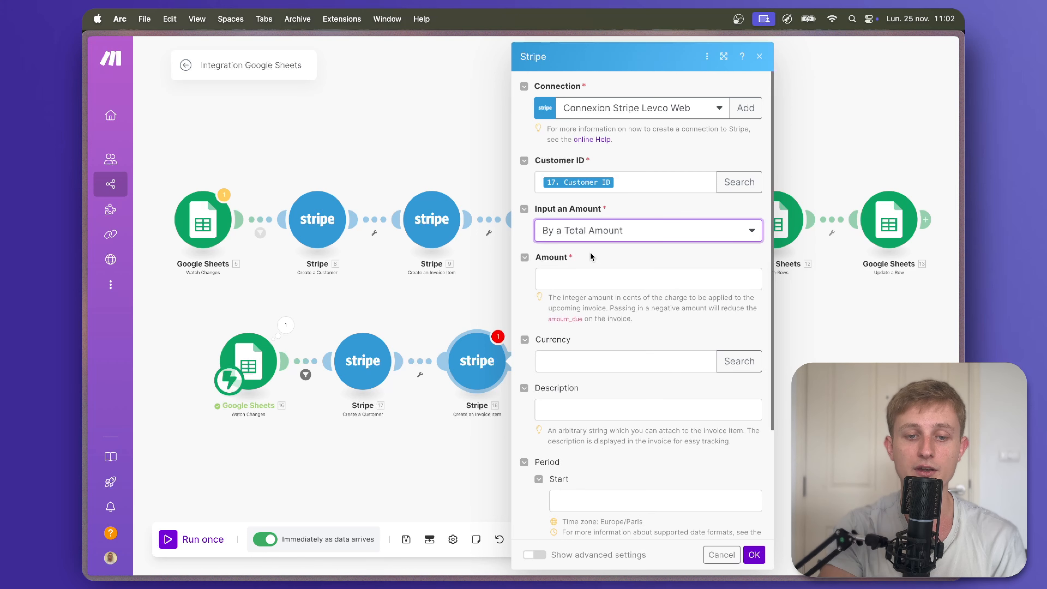
click(591, 275)
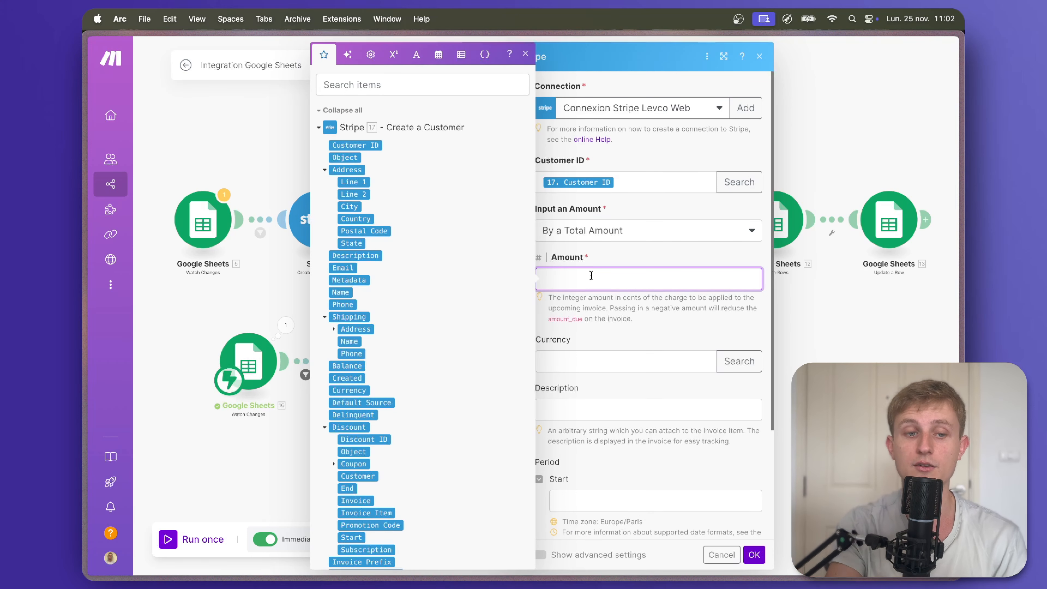
scroll(350, 329, down, 10)
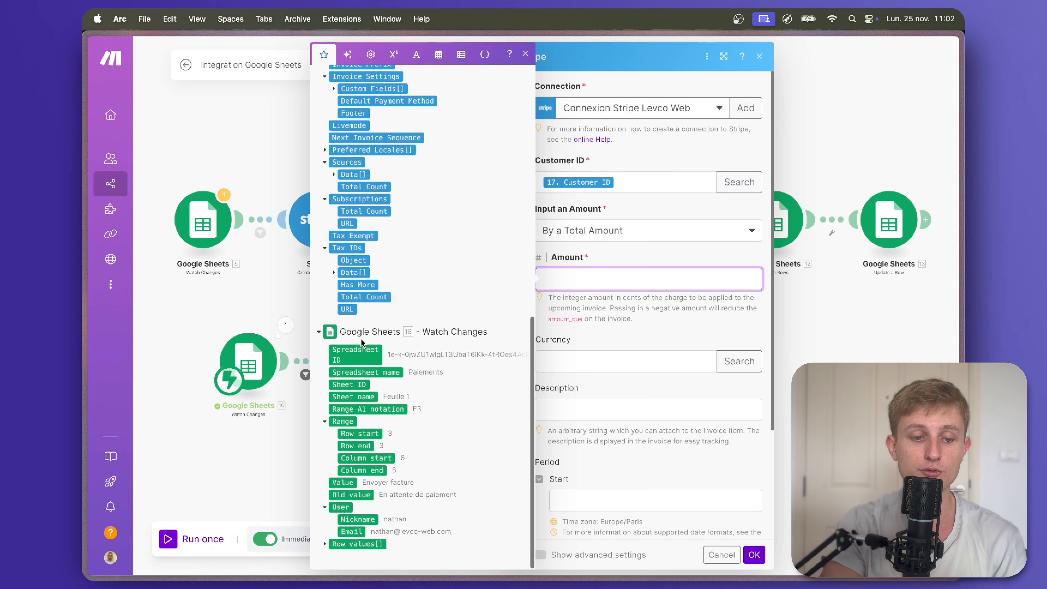
click(325, 543)
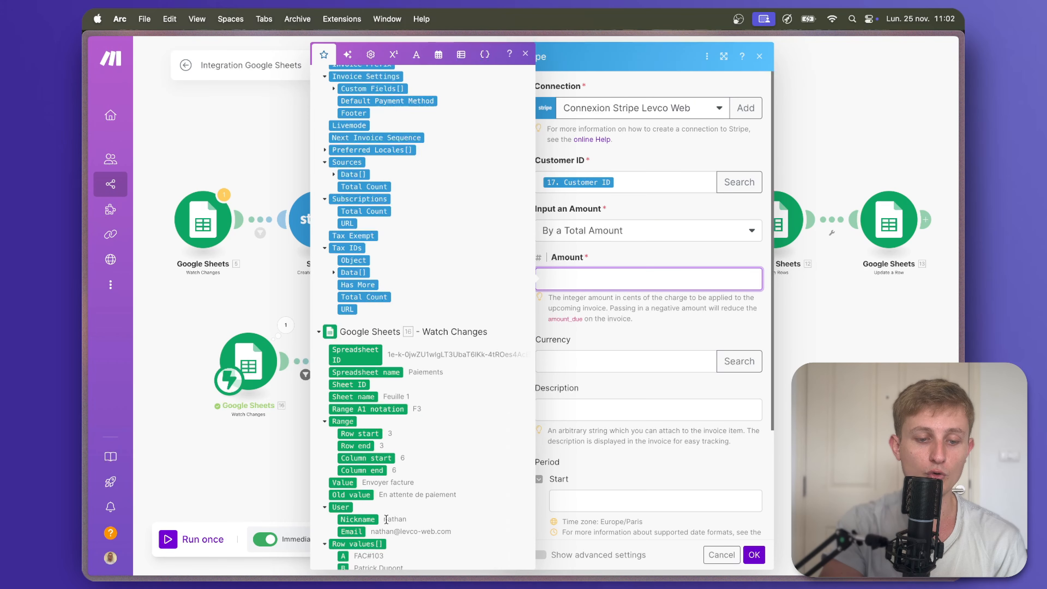
scroll(386, 519, down, 3)
click(343, 491)
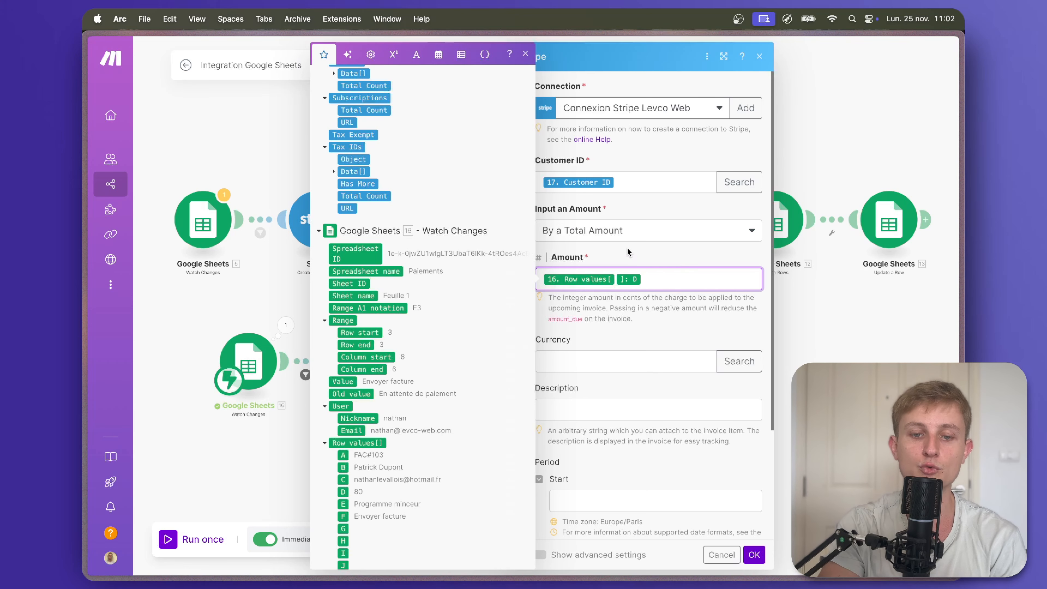
click(424, 54)
click(391, 178)
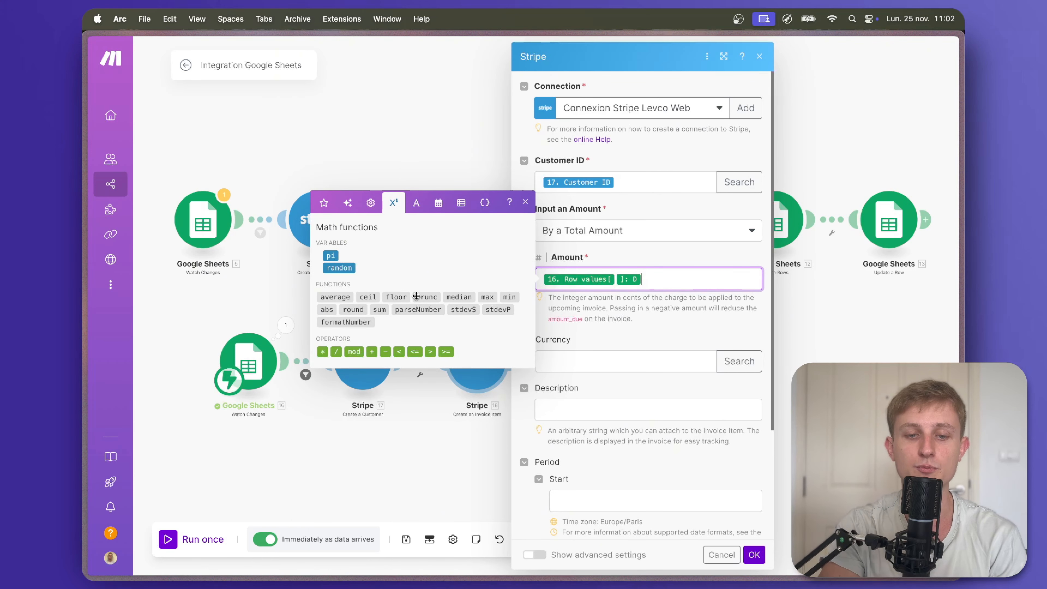
click(322, 351)
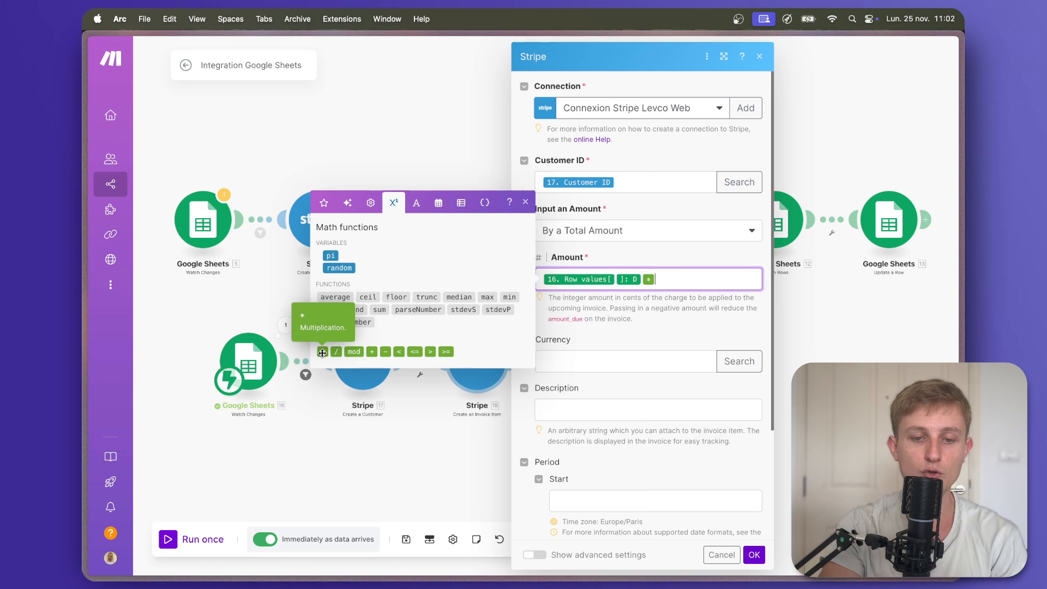
text(100)
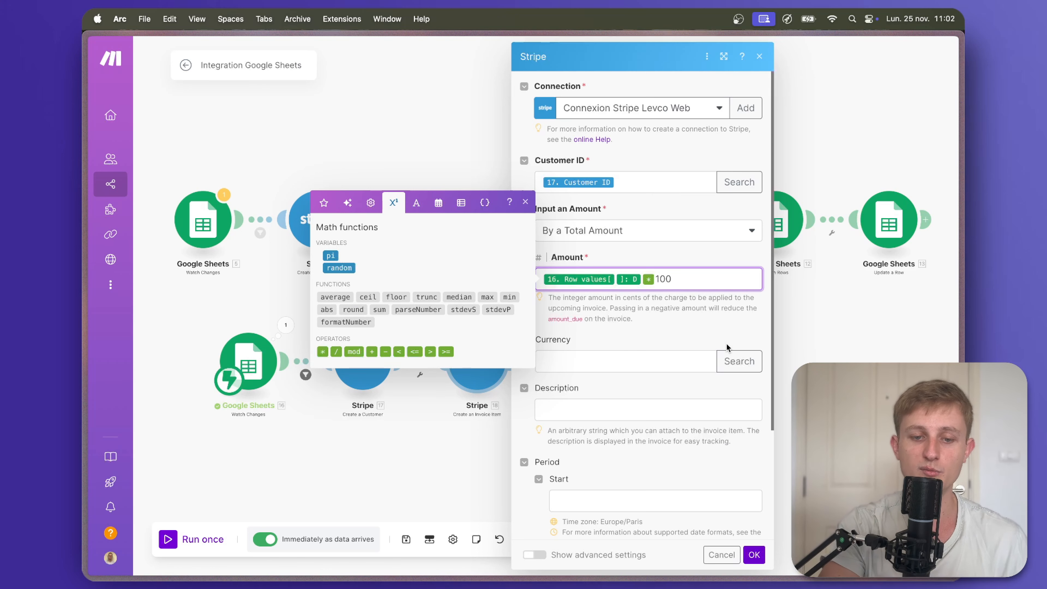
Set currency to eur and description to Row values column E, then save the module.
click(671, 359)
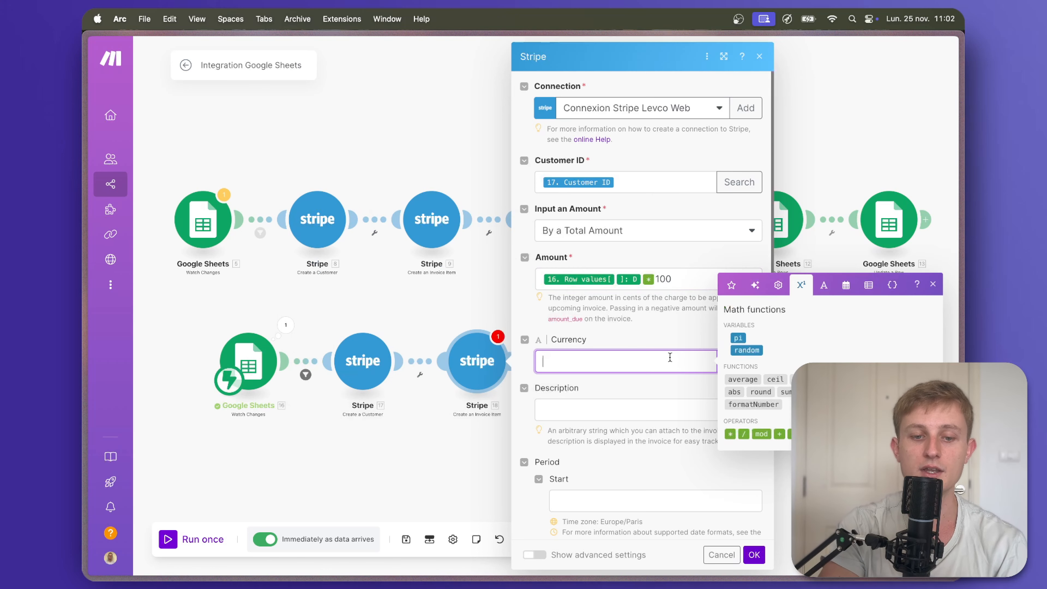
text(eur)
click(627, 387)
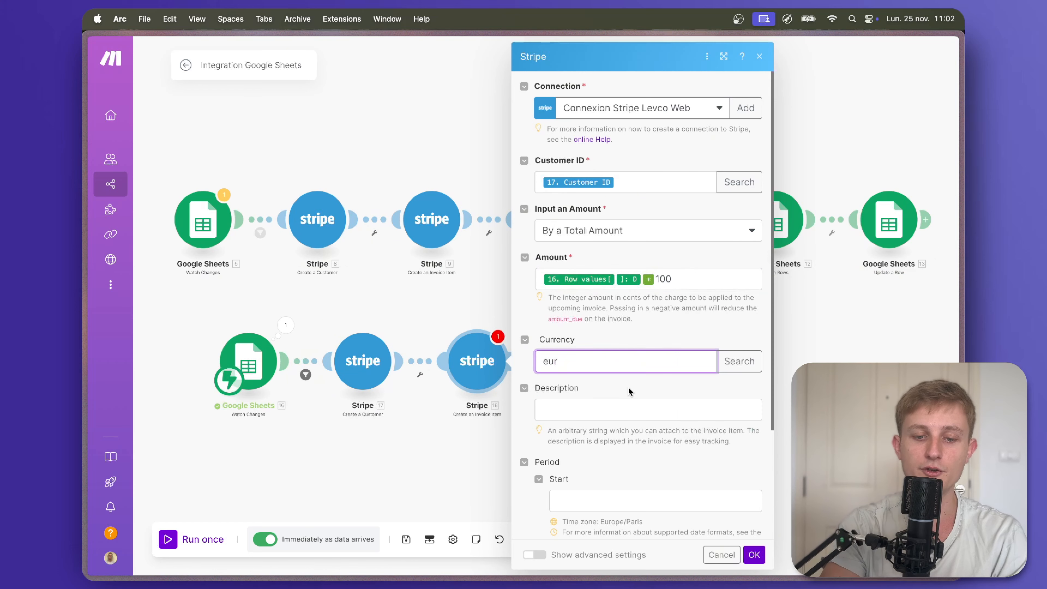
scroll(630, 391, down, 2)
click(618, 349)
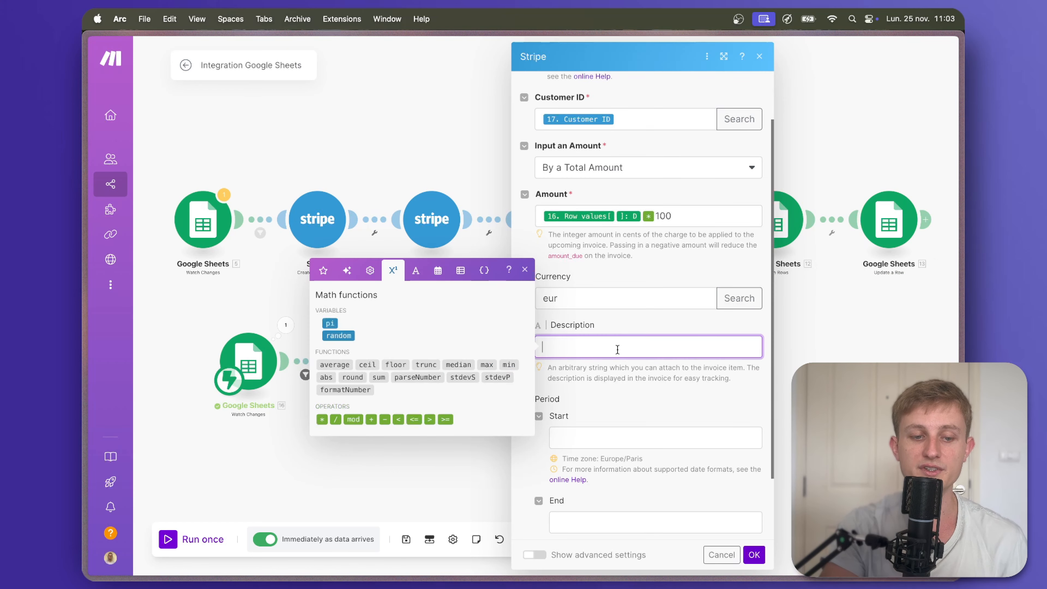
click(323, 270)
scroll(398, 355, down, 20)
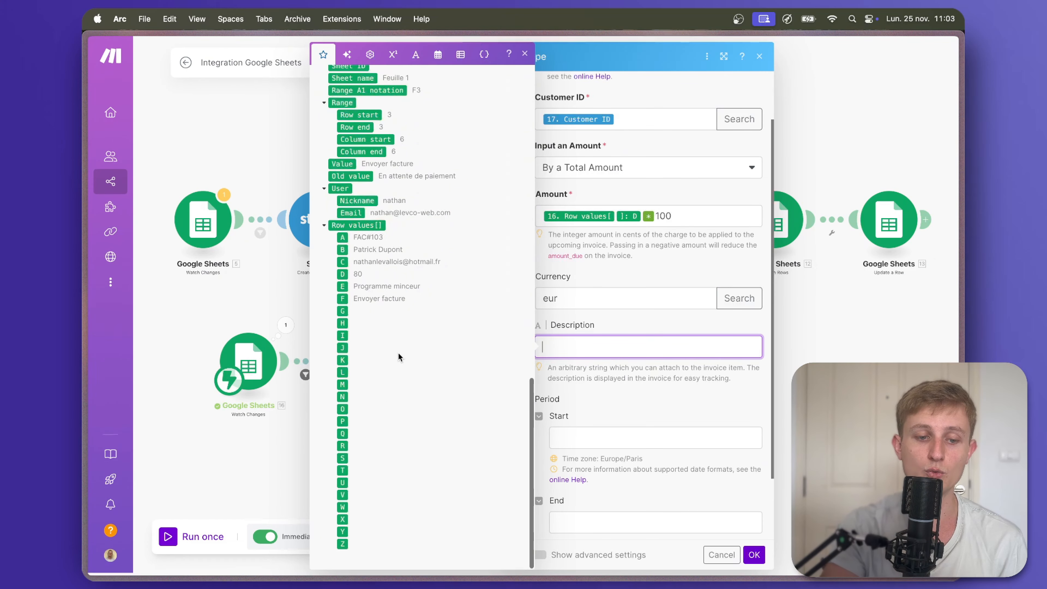
click(342, 286)
scroll(633, 354, down, 2)
click(633, 353)
click(636, 443)
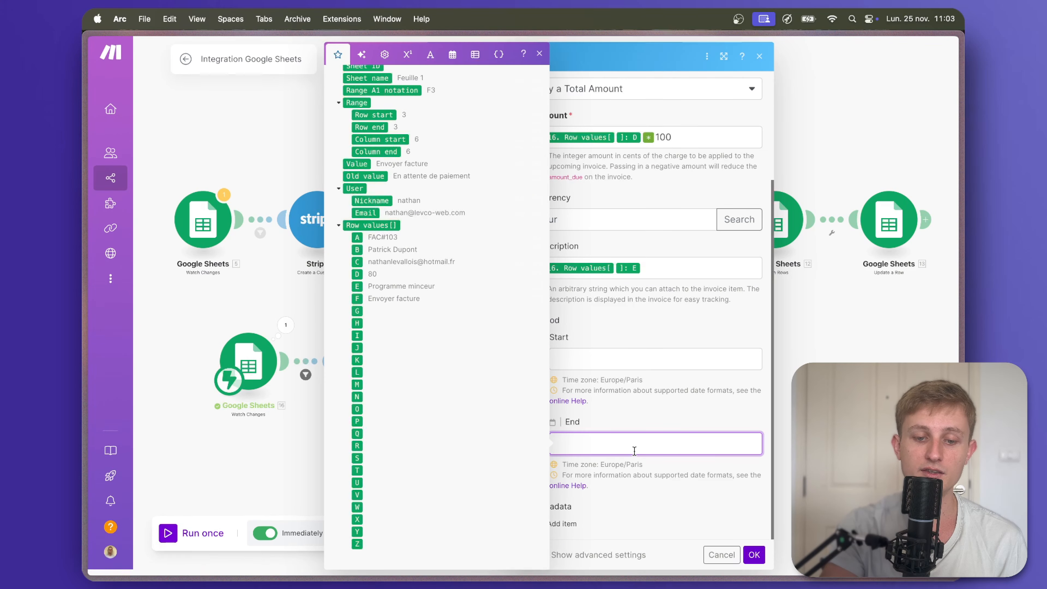
click(659, 490)
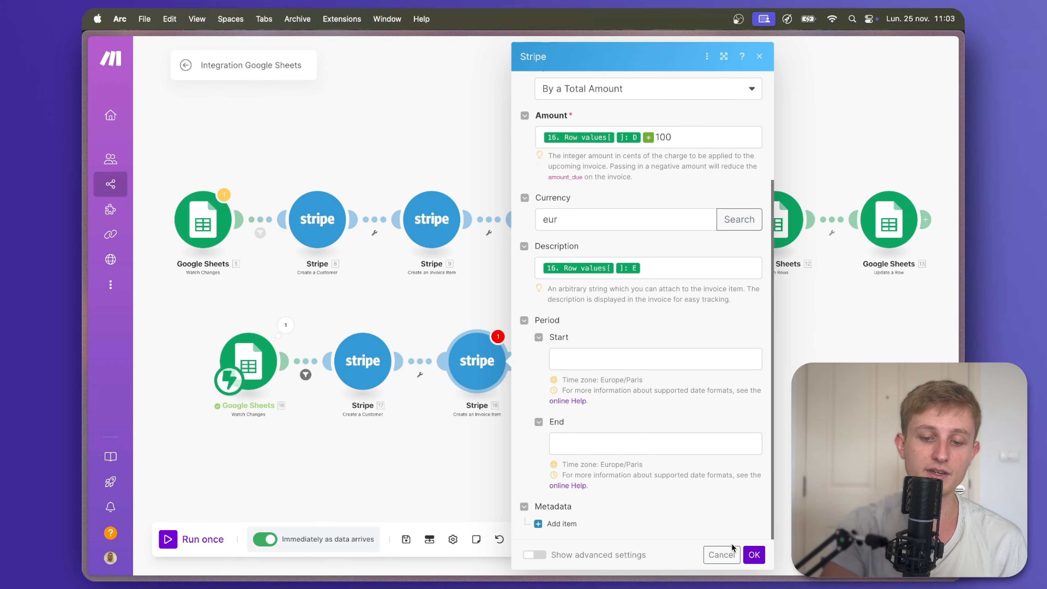
click(755, 553)
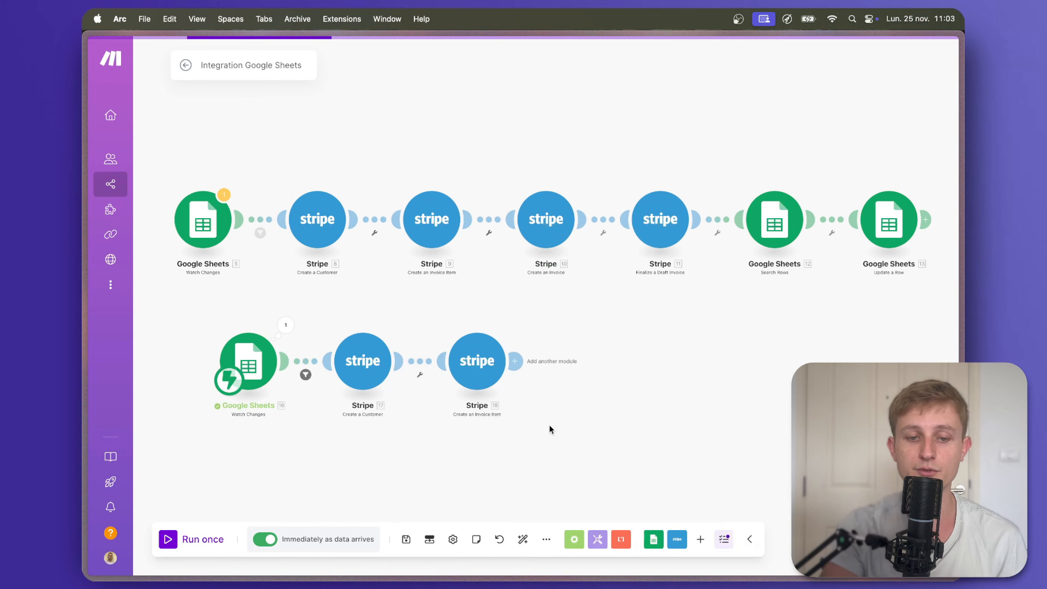
Add a Stripe Create an Invoice module with the new customer's ID mapped.
click(519, 363)
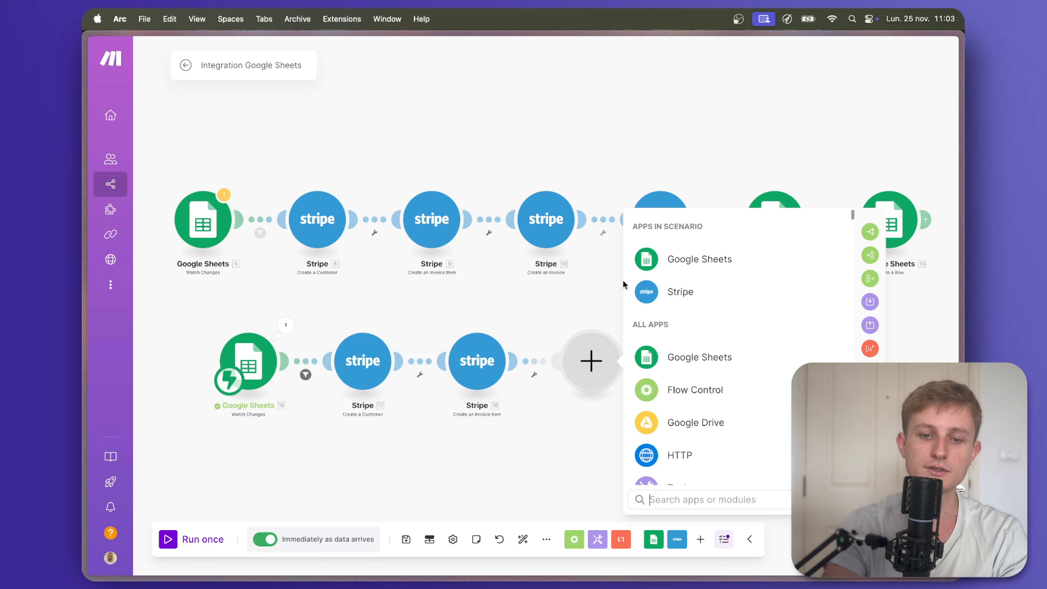
click(670, 290)
text(create u)
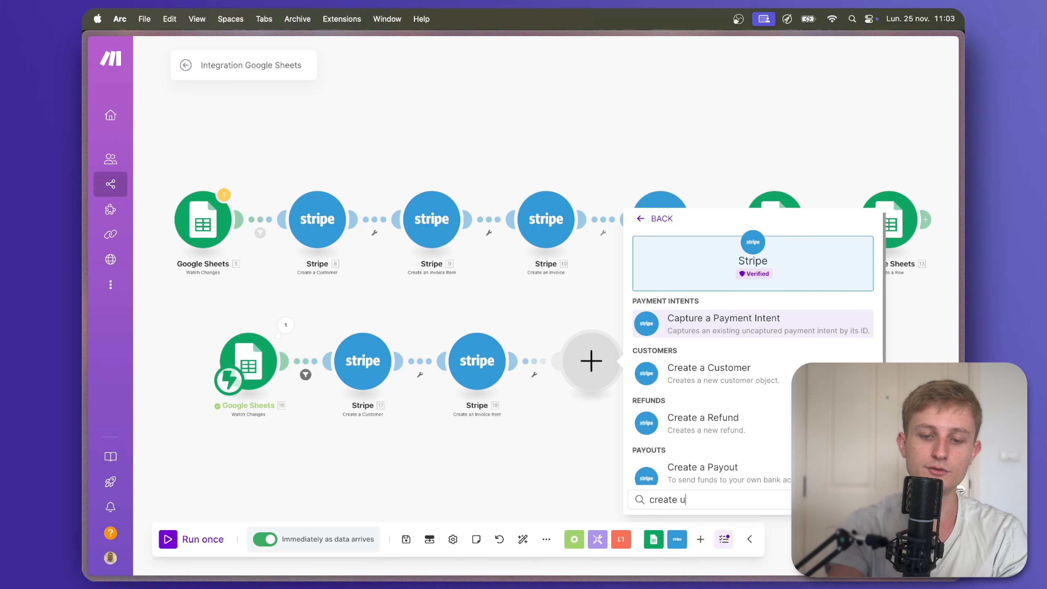
key(BackSpace)
text(invoi)
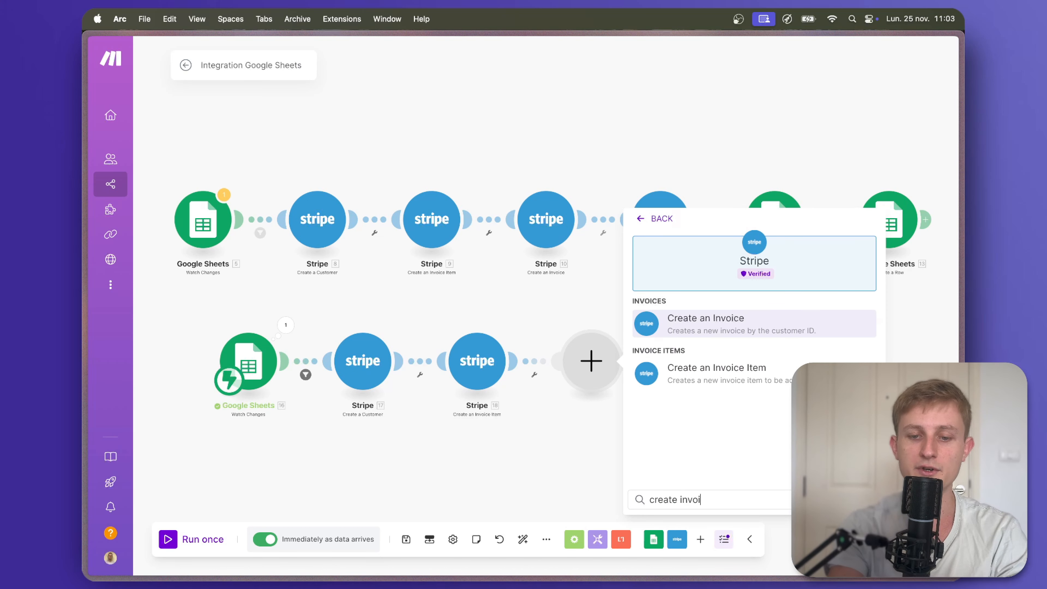
click(740, 319)
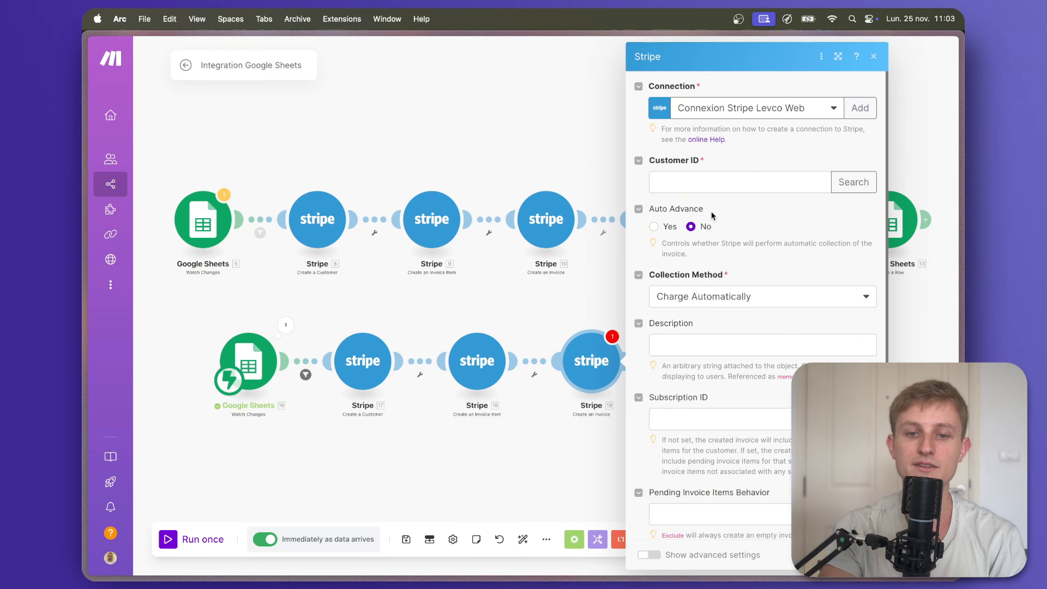
click(712, 185)
scroll(555, 260, down, 10)
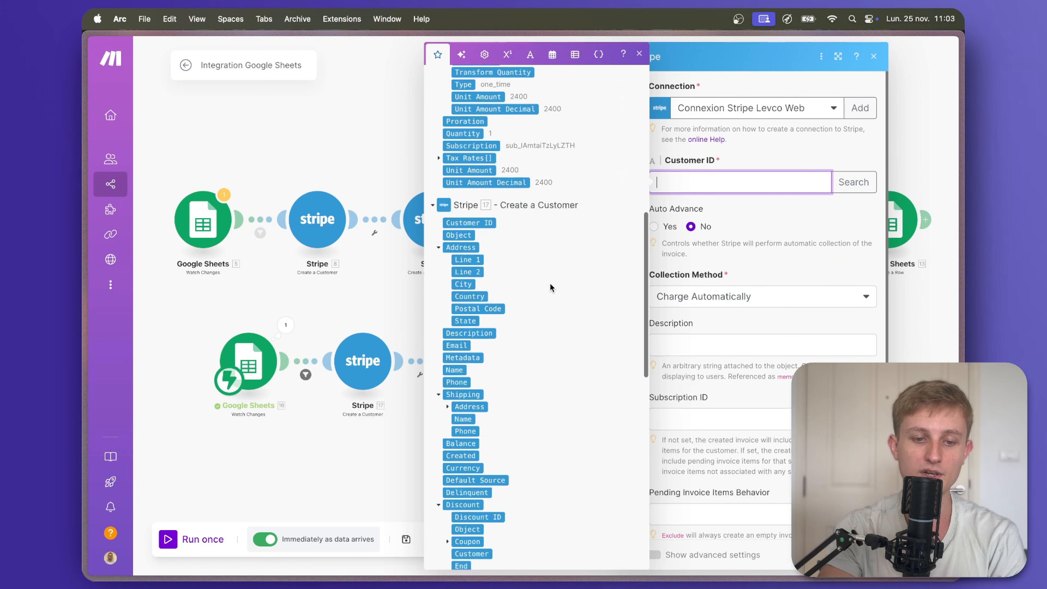
click(468, 380)
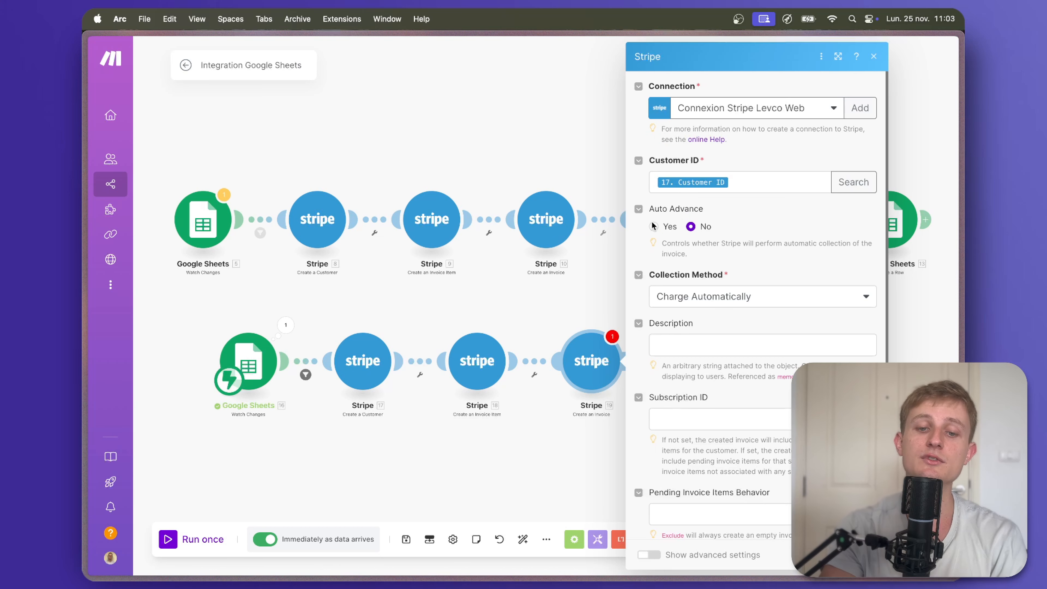
Make the invoice auto-advance, sent with 3 days until due, including pending items.
click(652, 225)
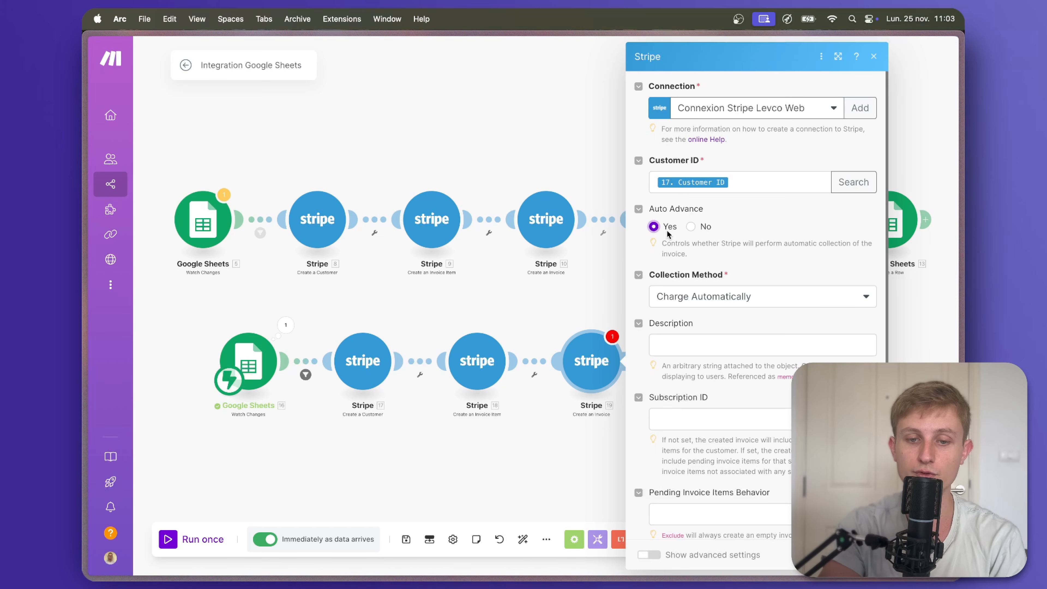
scroll(686, 259, down, 1)
click(696, 260)
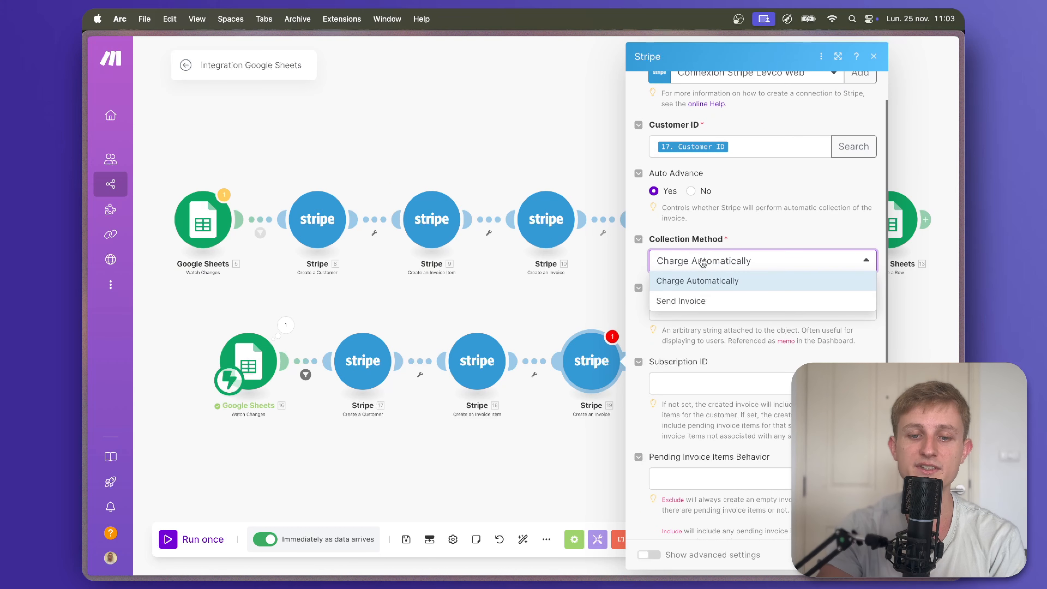
click(701, 301)
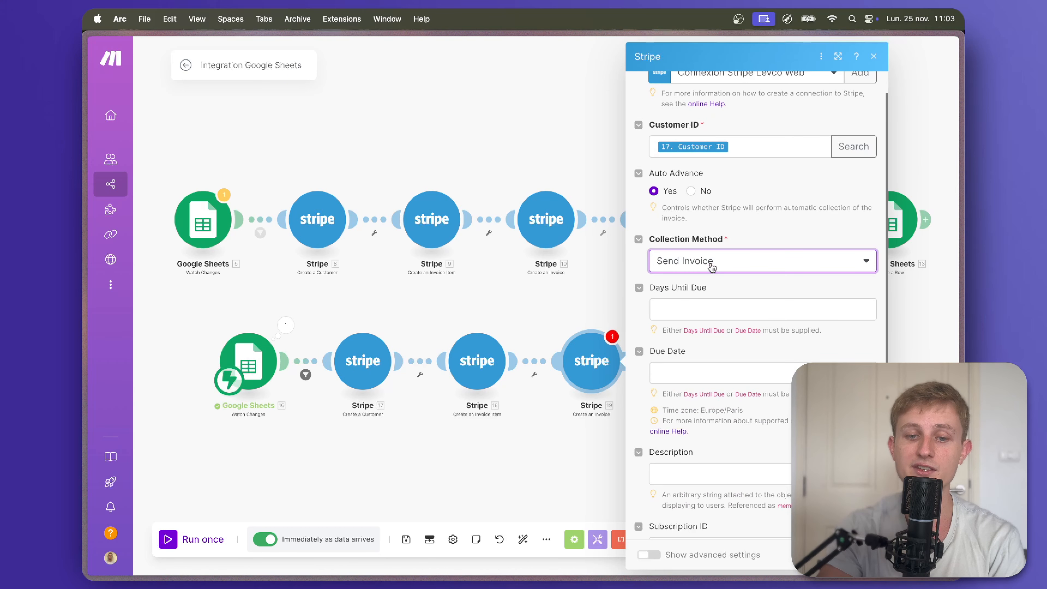
click(715, 308)
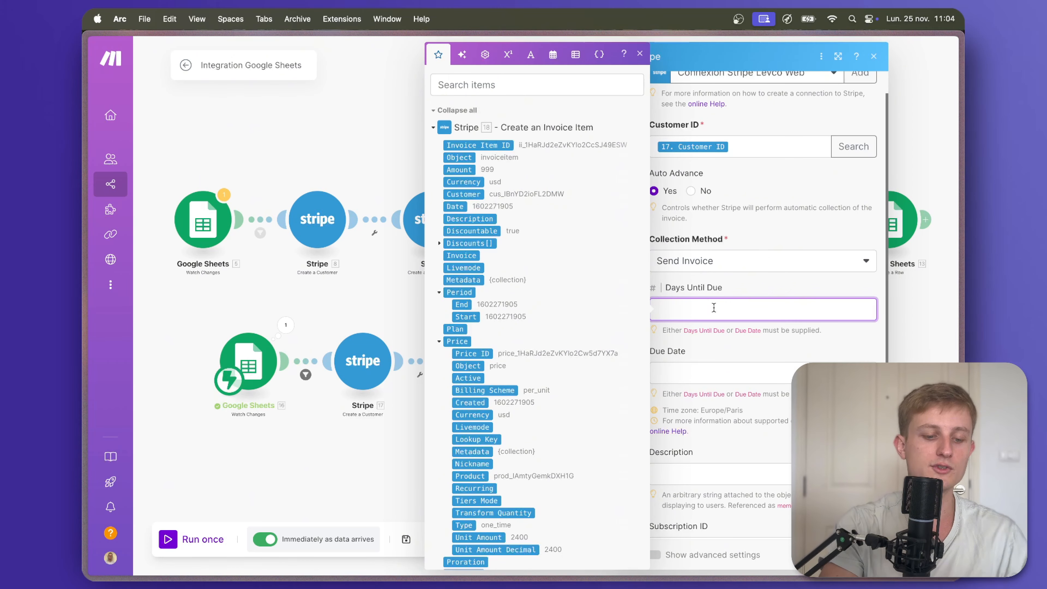
key(Escape)
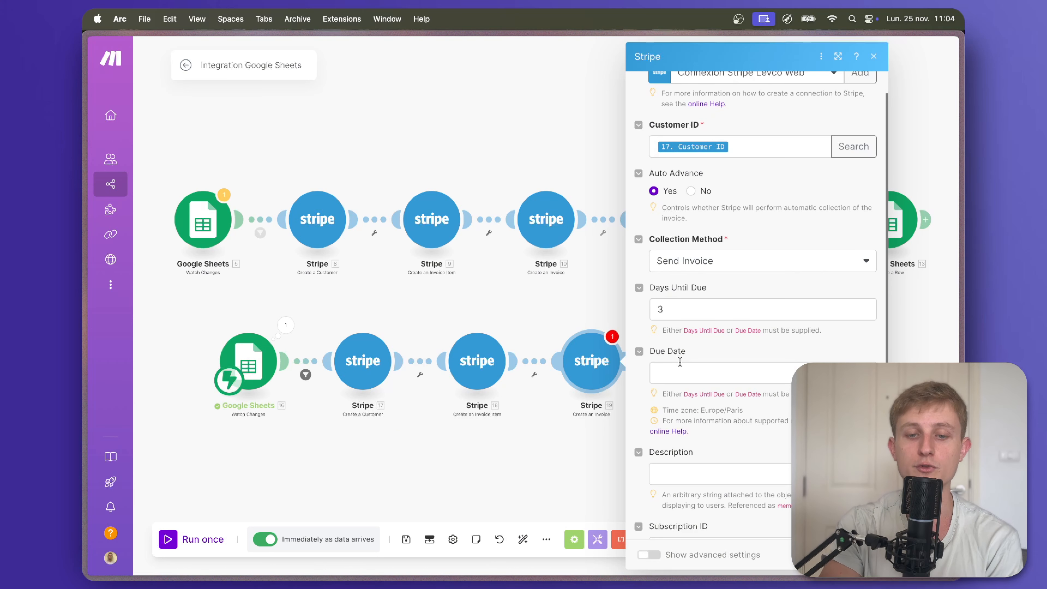
scroll(680, 362, down, 3)
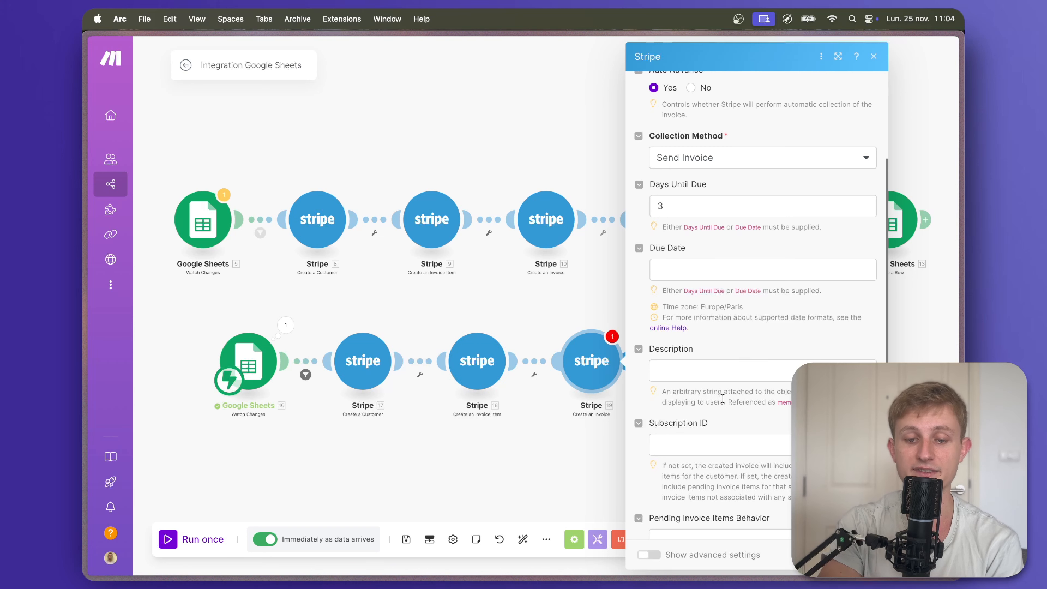
scroll(722, 398, down, 4)
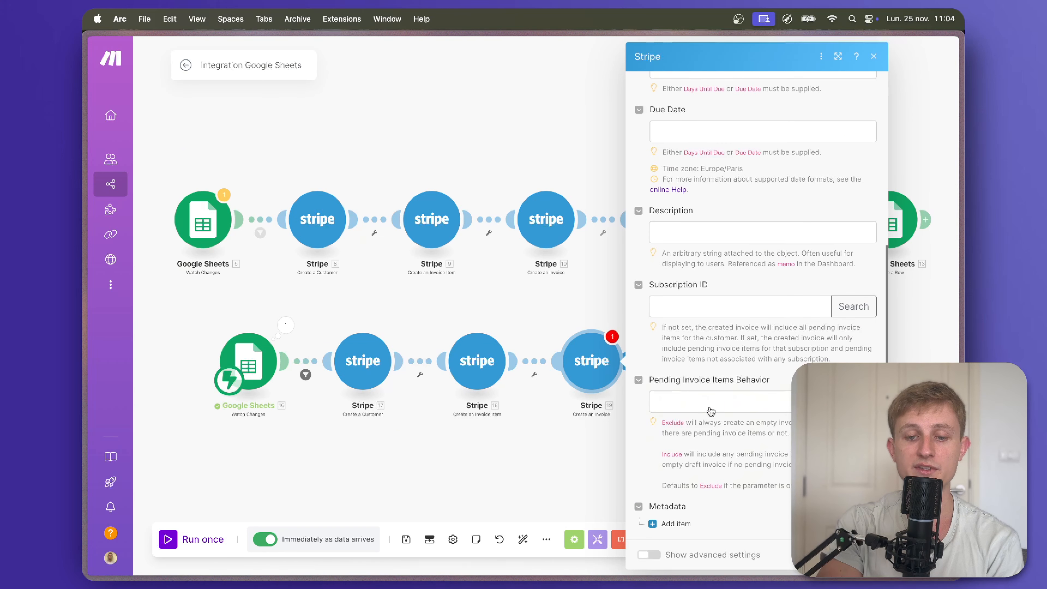
click(710, 411)
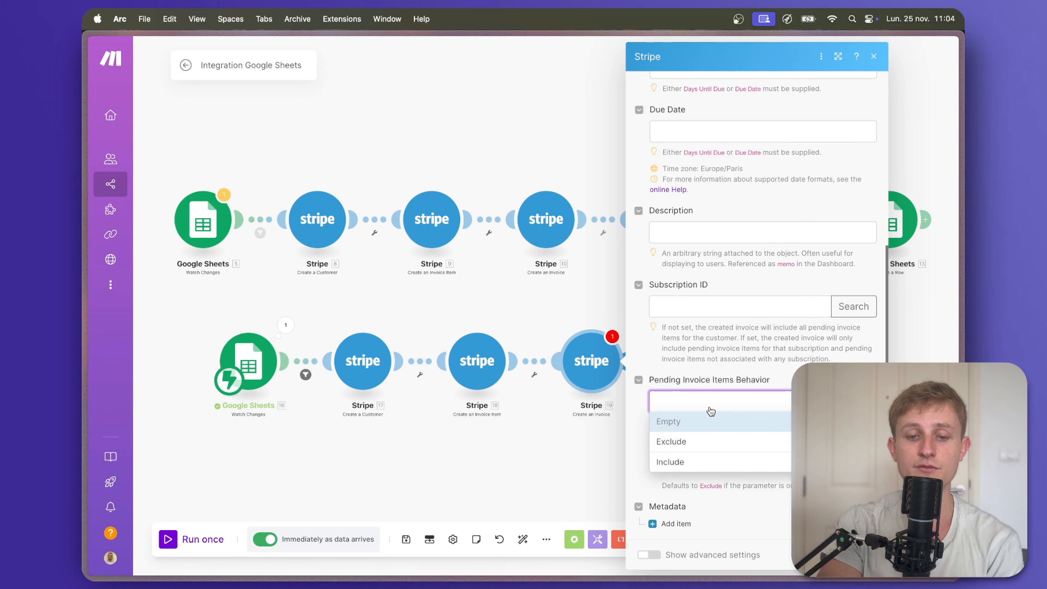
click(696, 465)
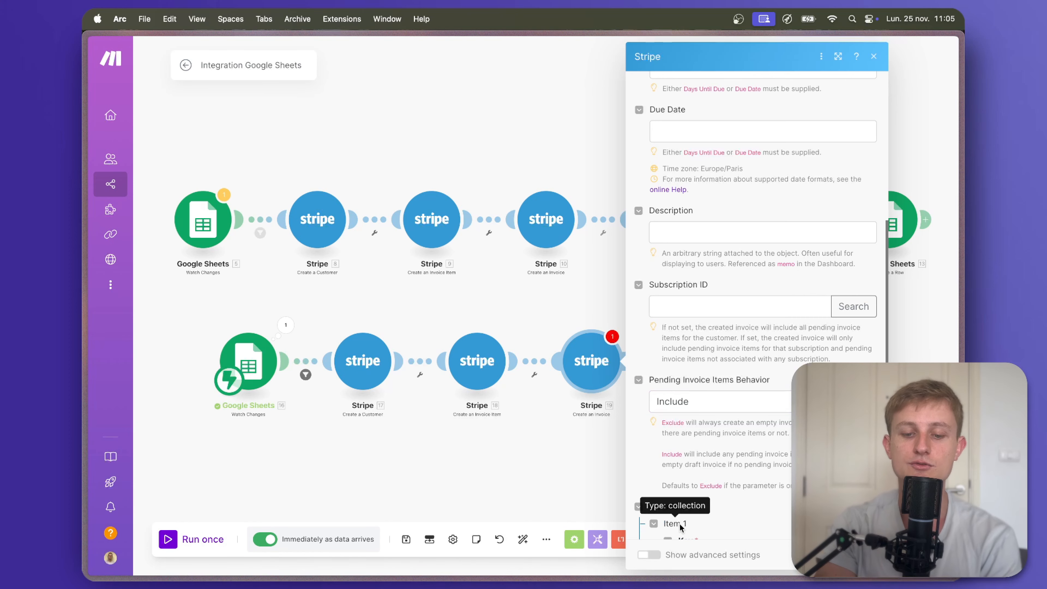
Add metadata key reference_facture with value Row values column A, and confirm the invoice module.
click(675, 523)
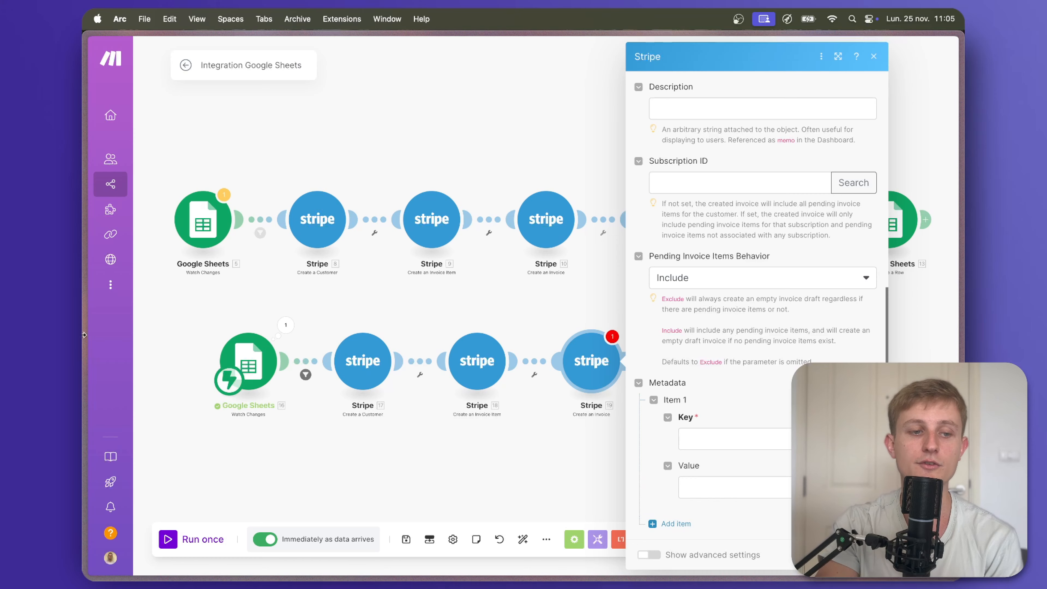
mouse_move(99, 295)
click(132, 207)
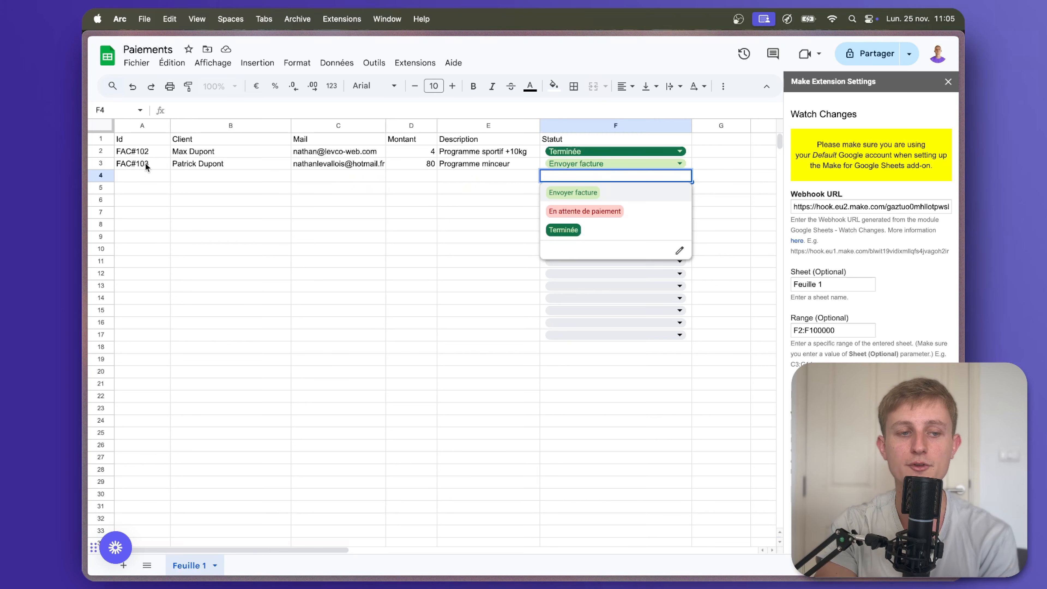
mouse_move(87, 256)
click(124, 231)
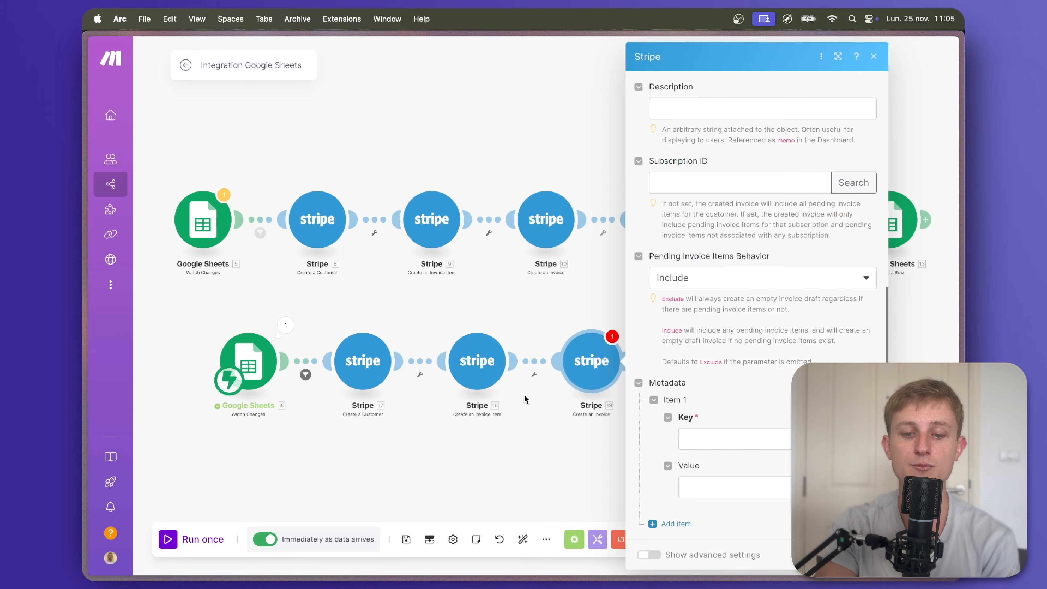
click(708, 438)
text(re)
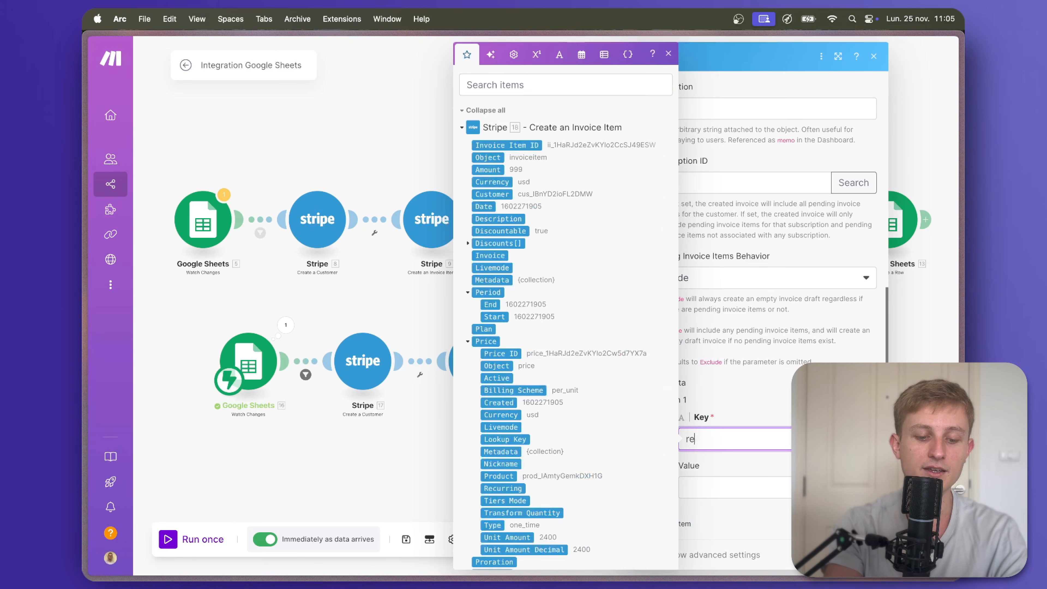
text(ference_facture)
key(Tab)
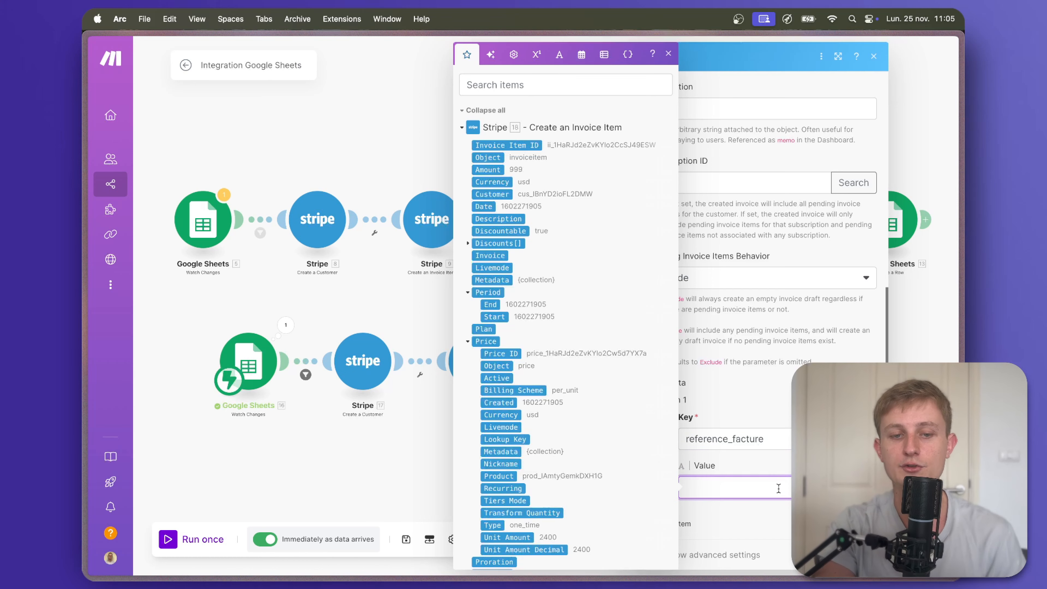
scroll(616, 368, down, 15)
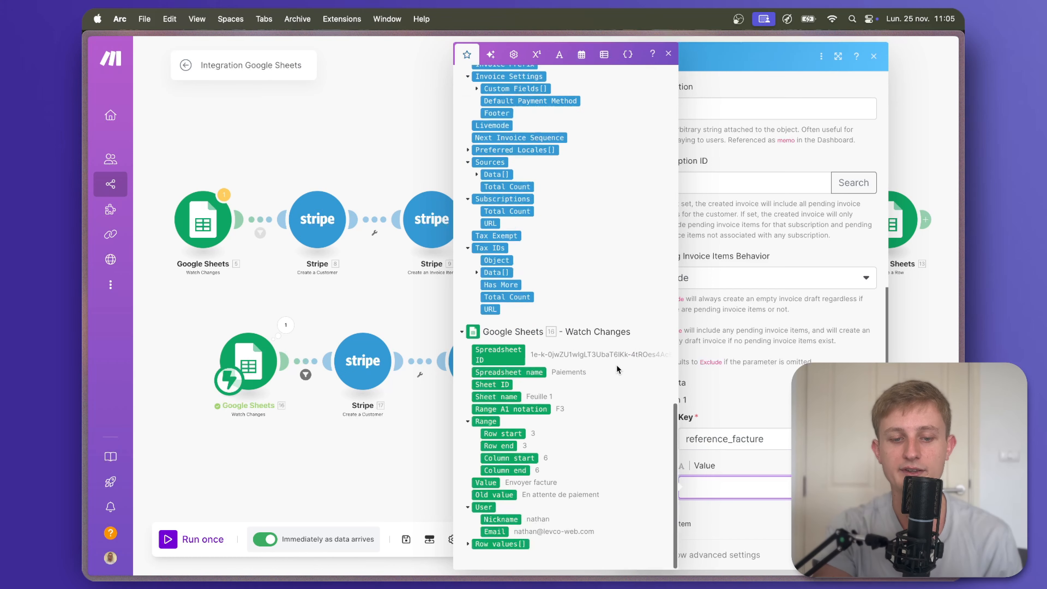
click(467, 545)
scroll(478, 515, down, 2)
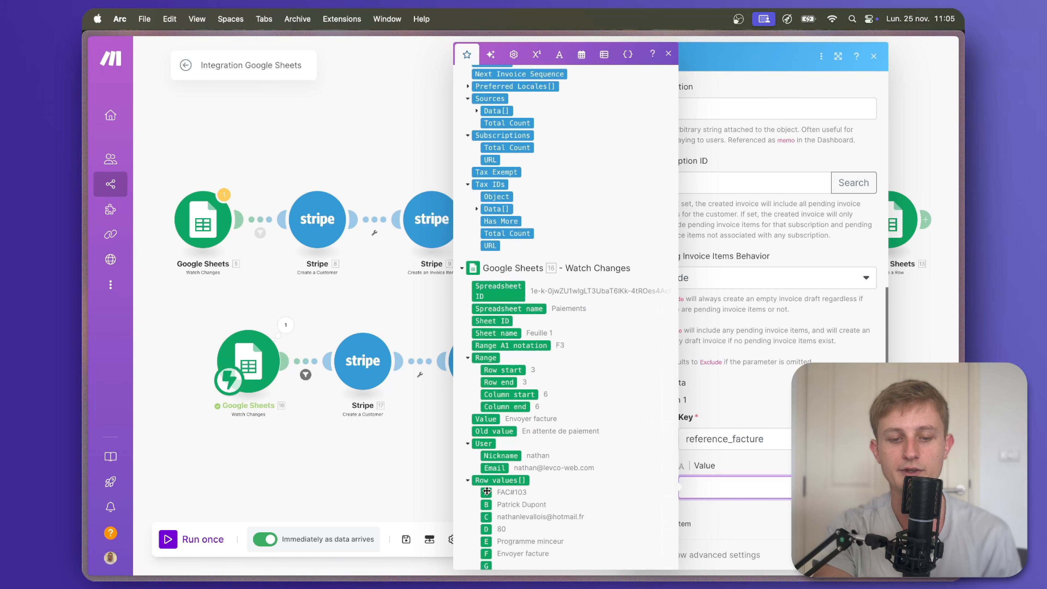
click(486, 491)
key(Escape)
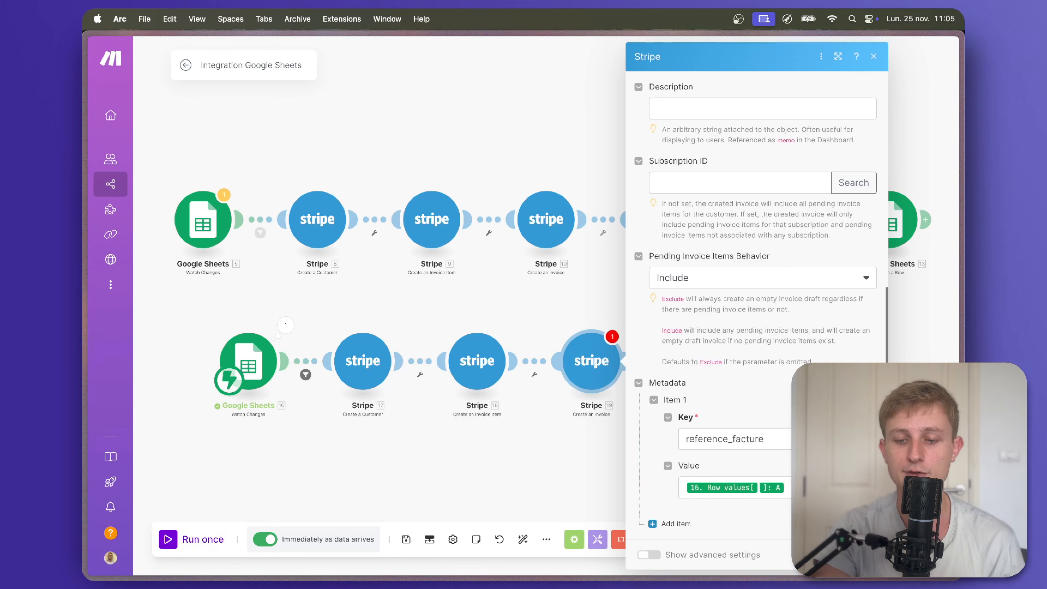
click(863, 554)
drag(727, 444, 697, 442)
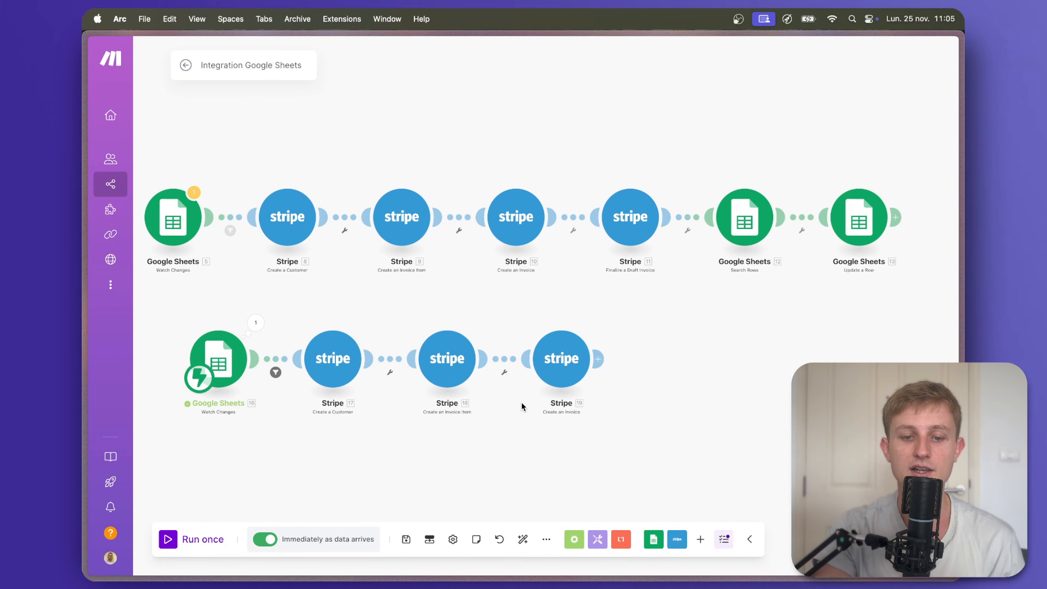
Append Stripe Finalize a Draft Invoice using 19. Invoice ID, then save the scenario.
click(598, 359)
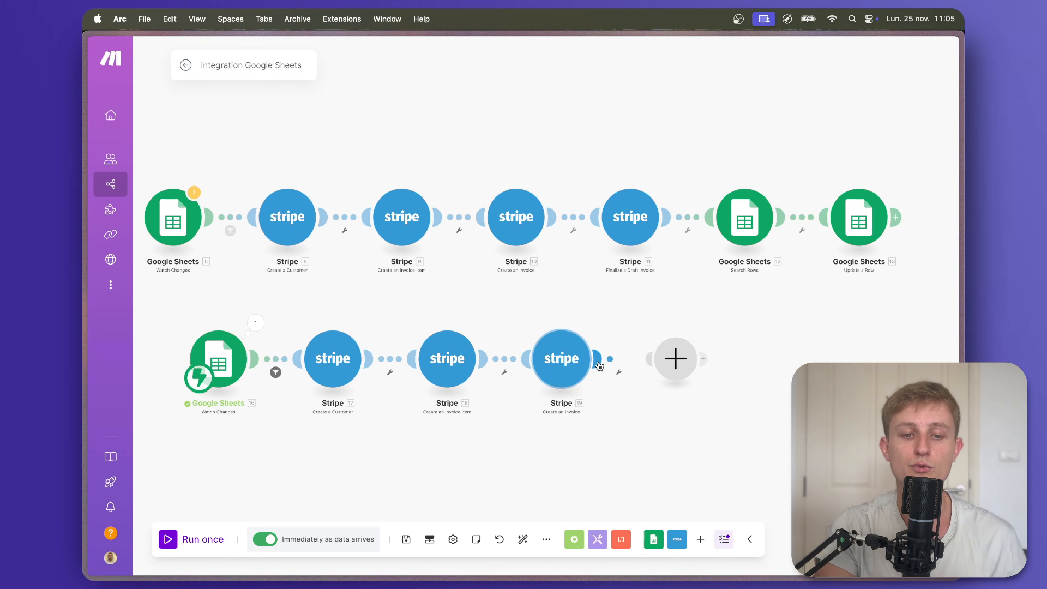
text(finali)
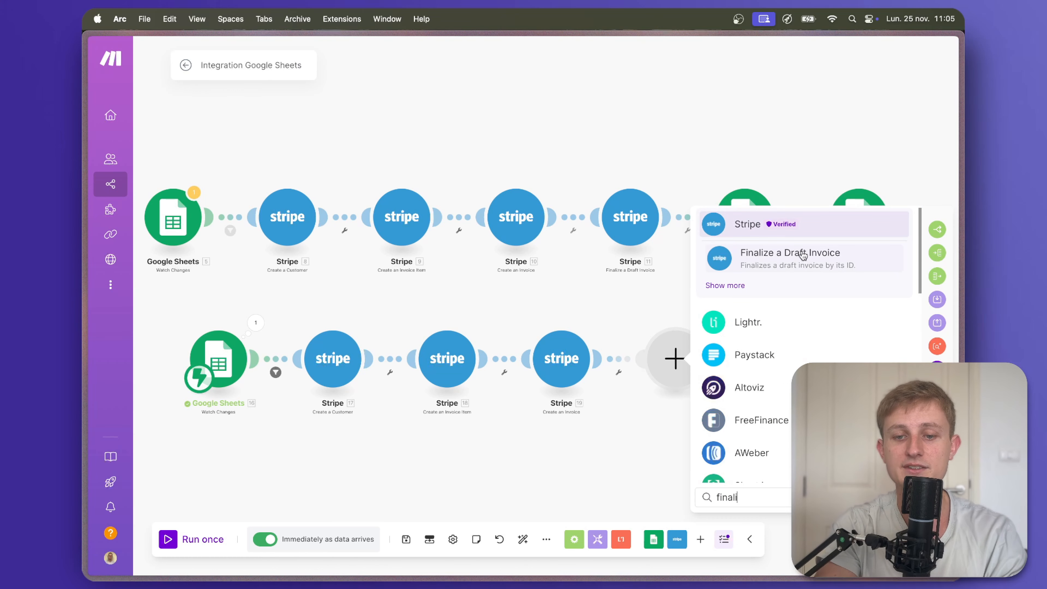
click(771, 258)
click(752, 395)
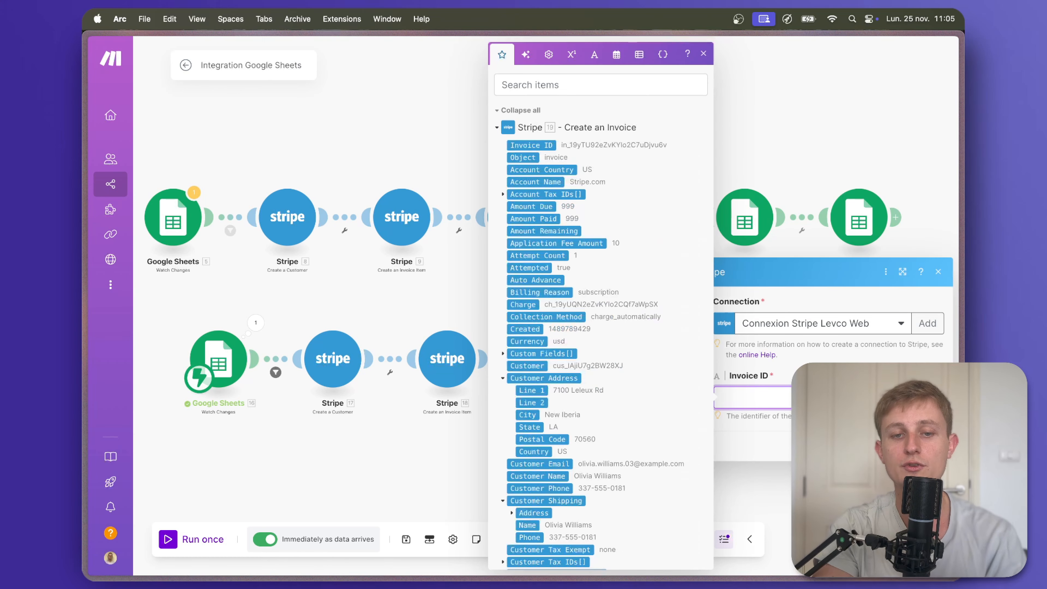
click(542, 144)
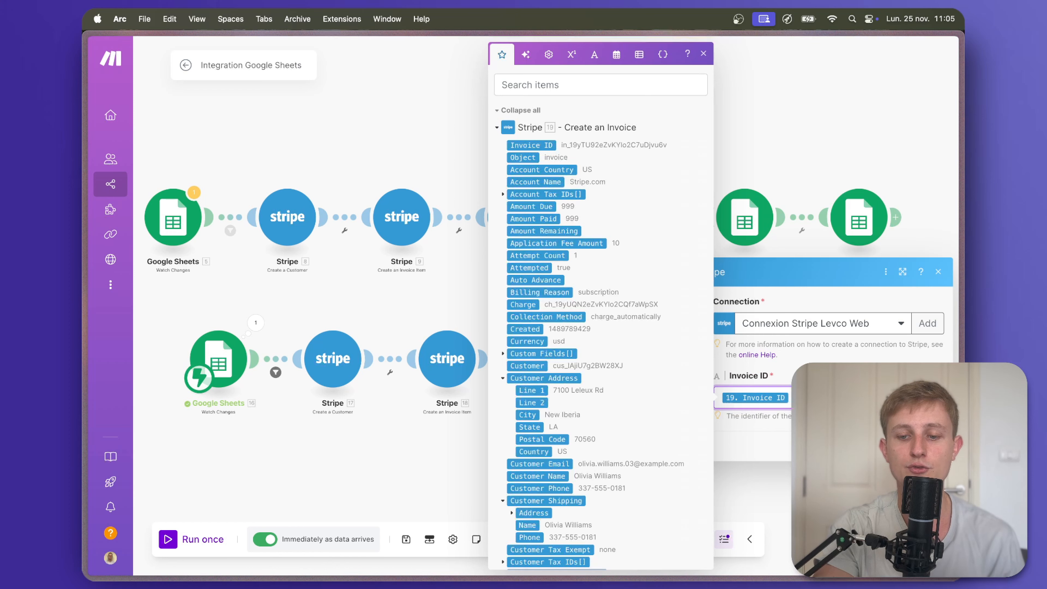
click(928, 446)
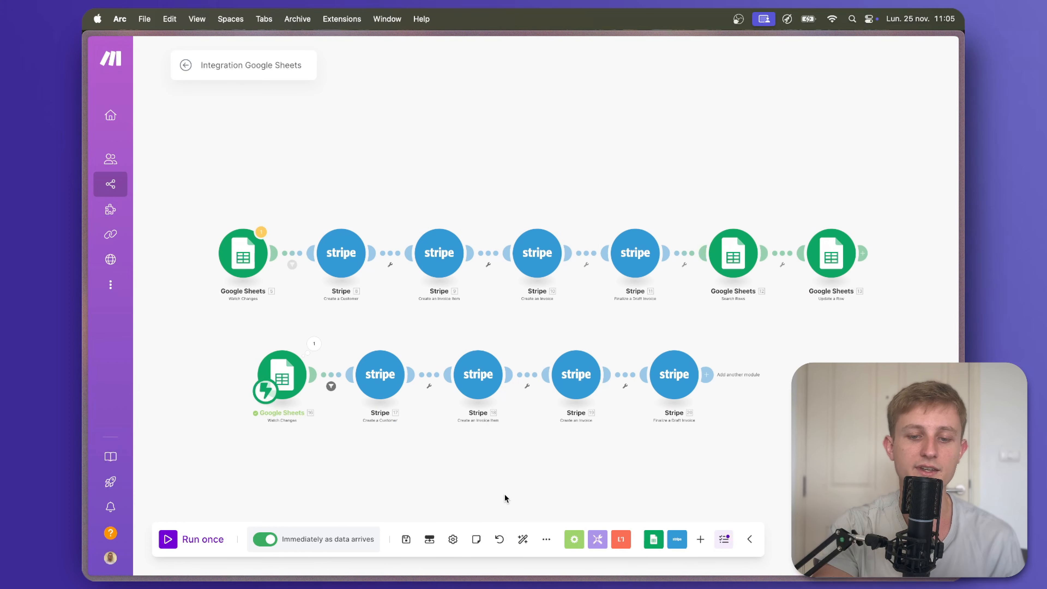
click(406, 539)
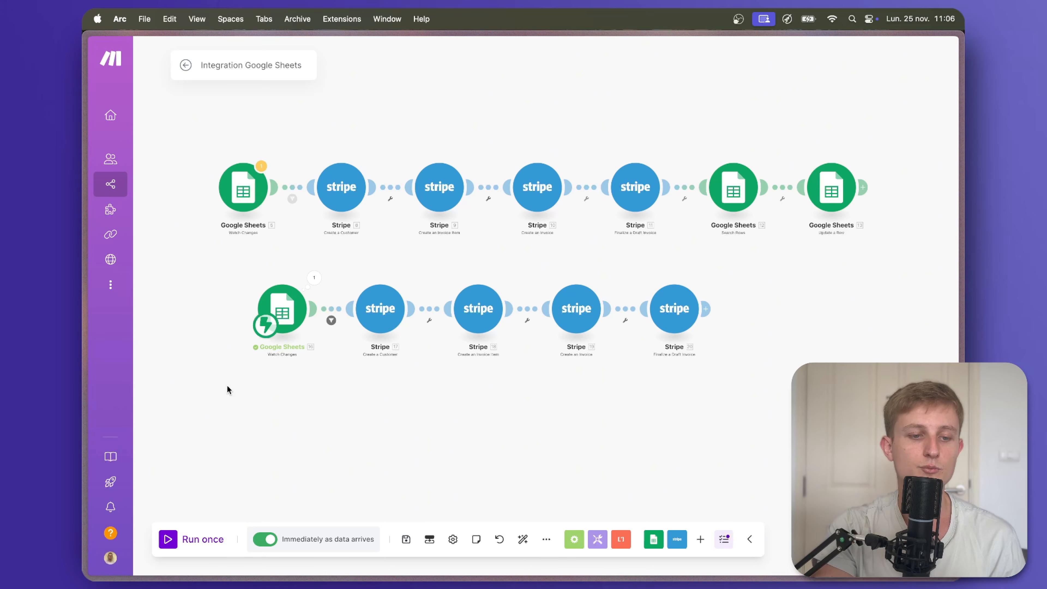
Set row 3's Statut in Paiements back to Envoyer facture, then return to Make.
mouse_move(83, 226)
click(123, 207)
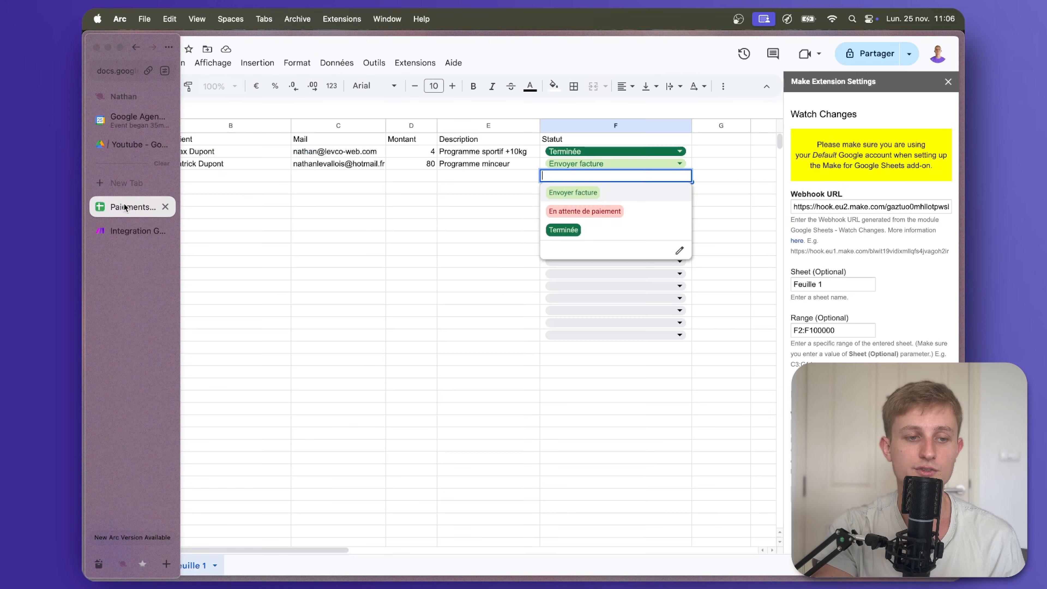
click(490, 226)
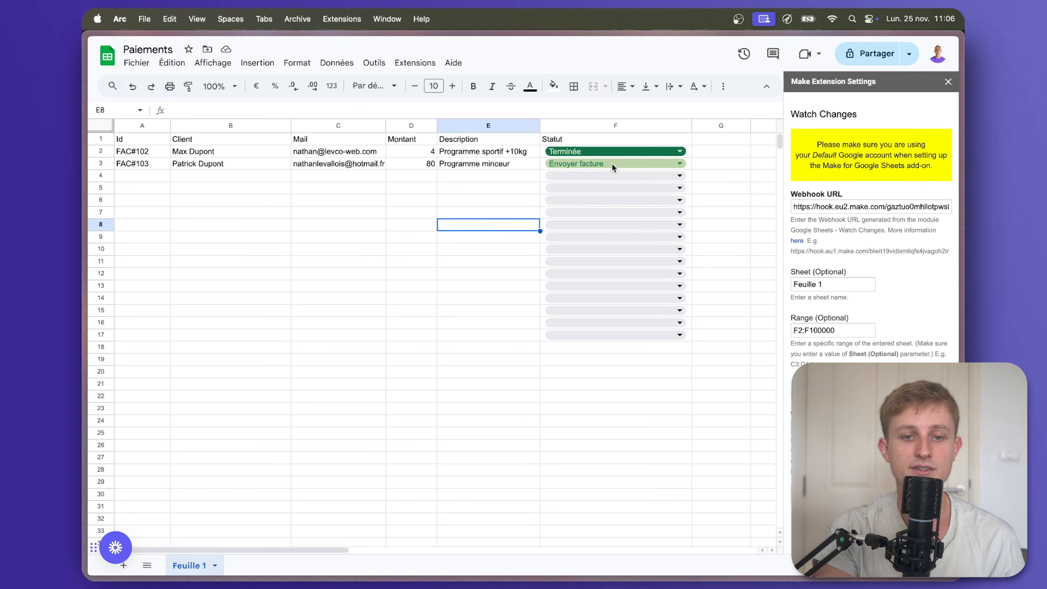
click(611, 163)
click(614, 150)
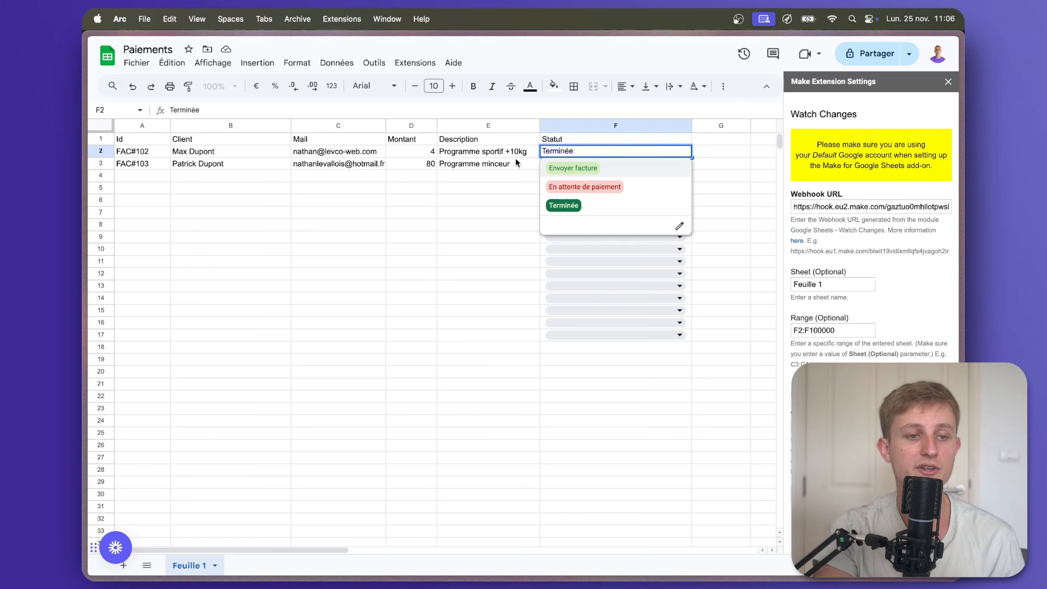
click(602, 169)
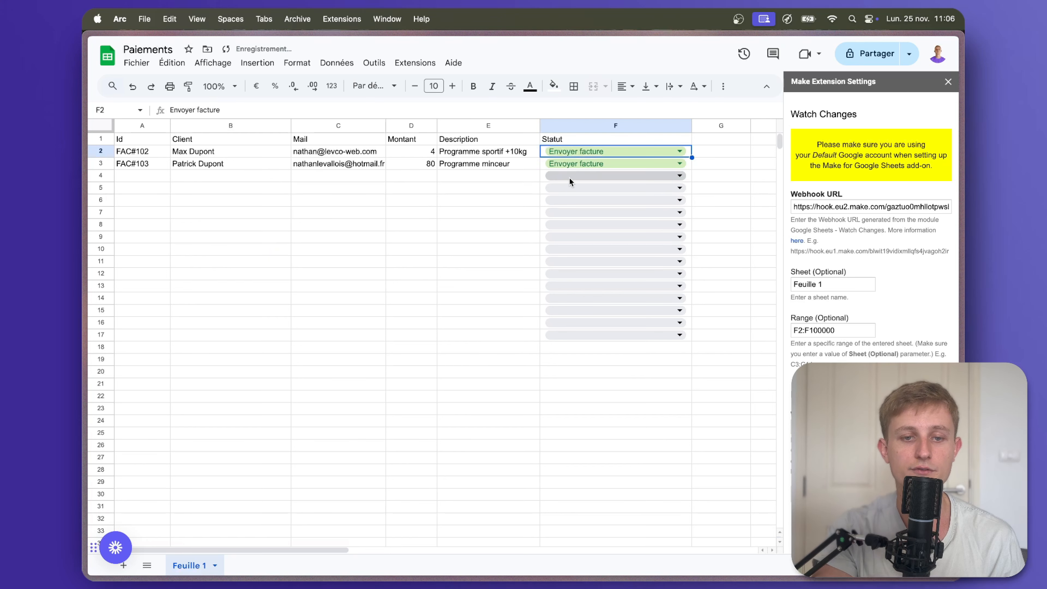
click(129, 231)
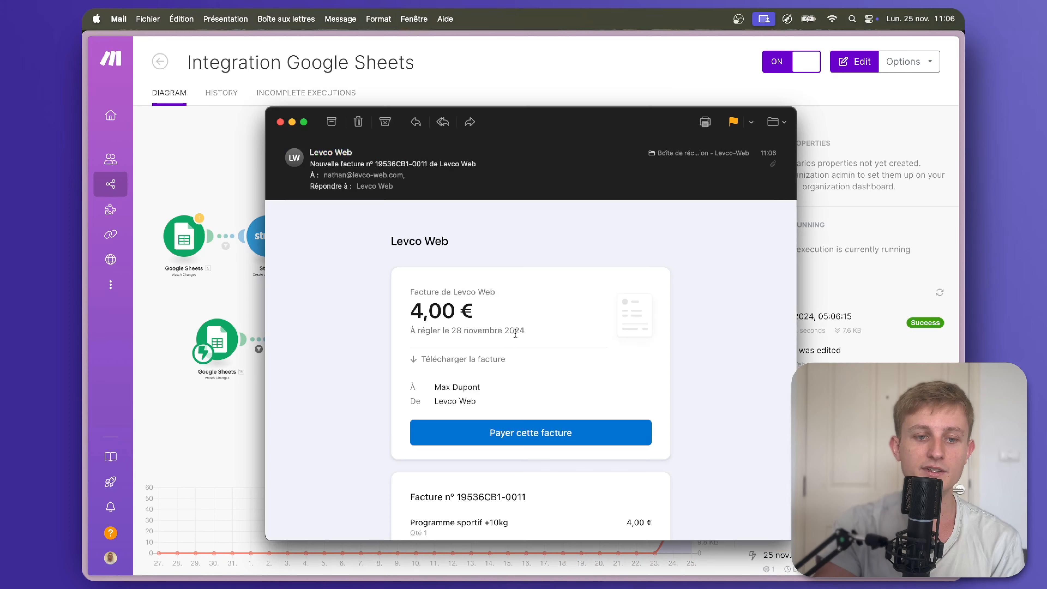
scroll(516, 336, down, 3)
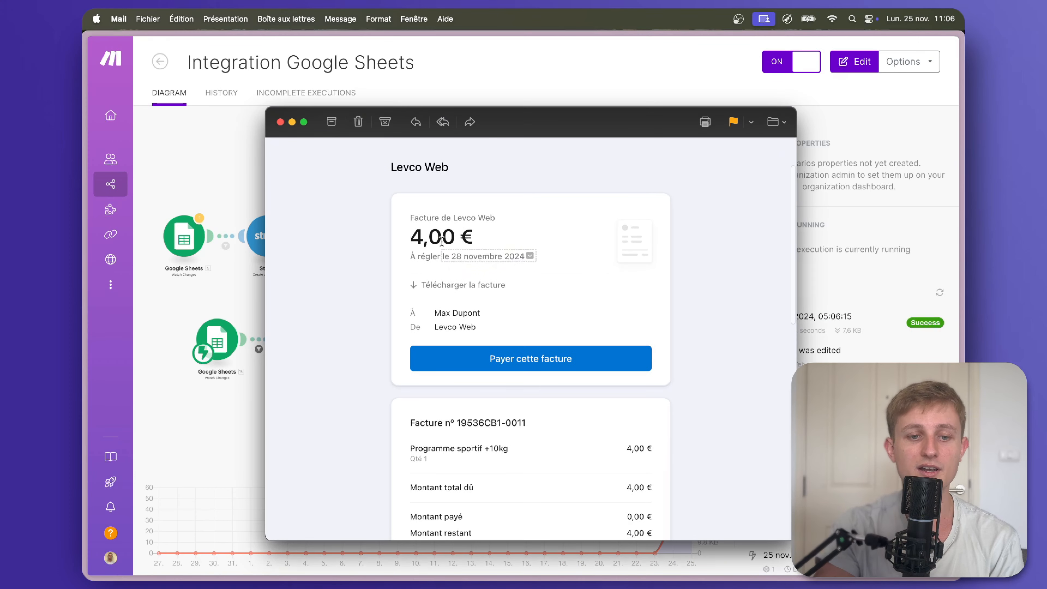
click(510, 357)
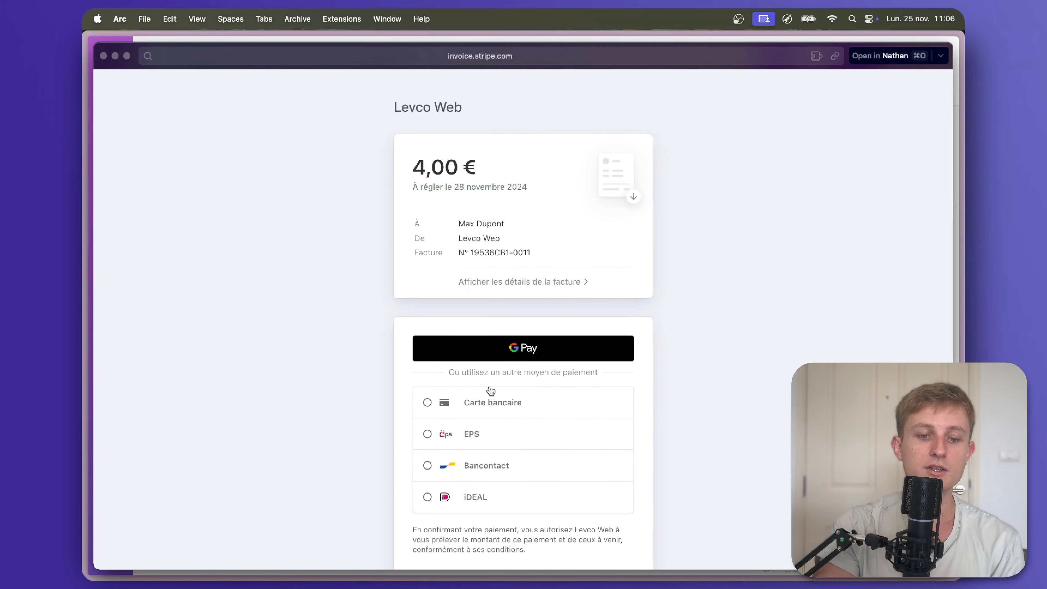
scroll(511, 394, down, 5)
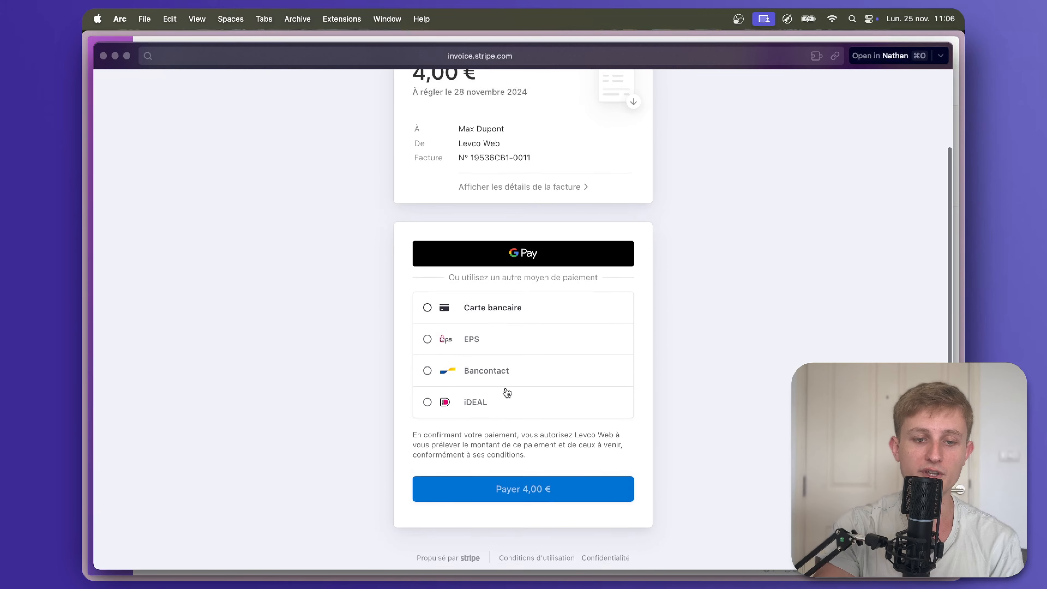
scroll(507, 393, up, 5)
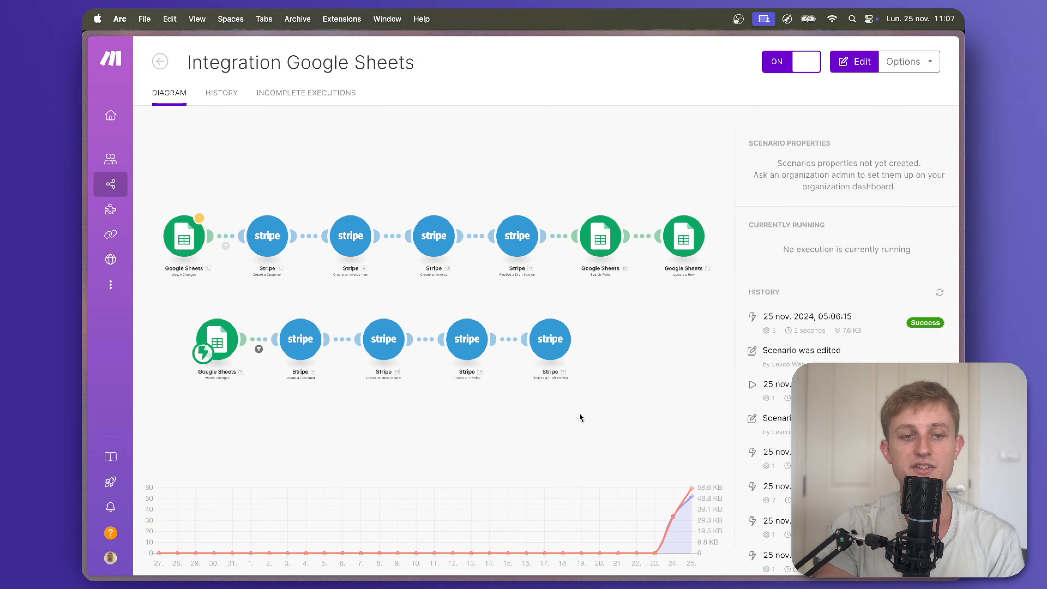
click(497, 403)
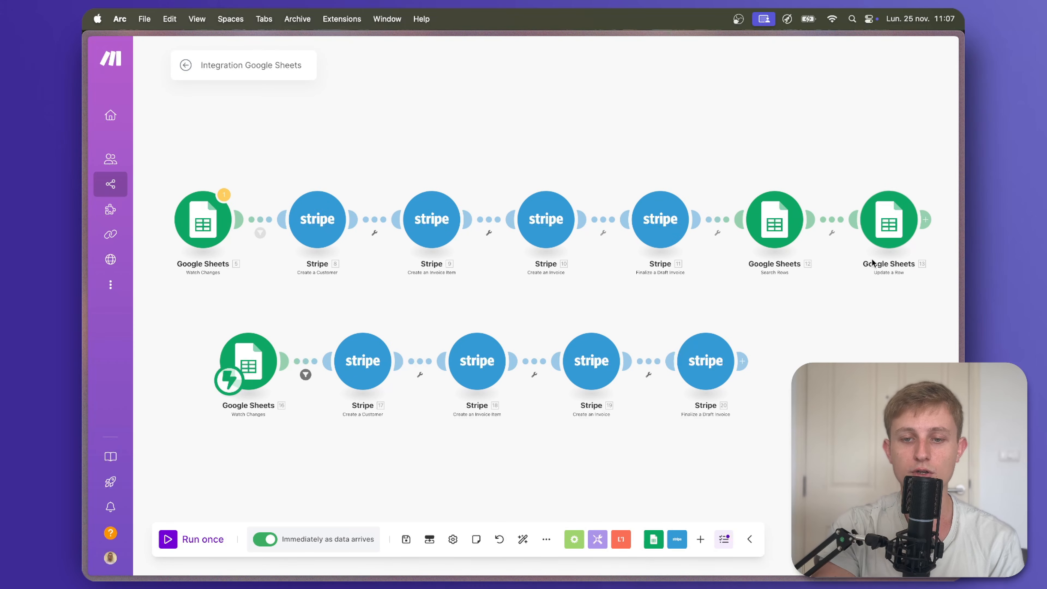
Shift the diagram left, glance at the Paiements spreadsheet, and return to the scenario.
drag(854, 327, 774, 325)
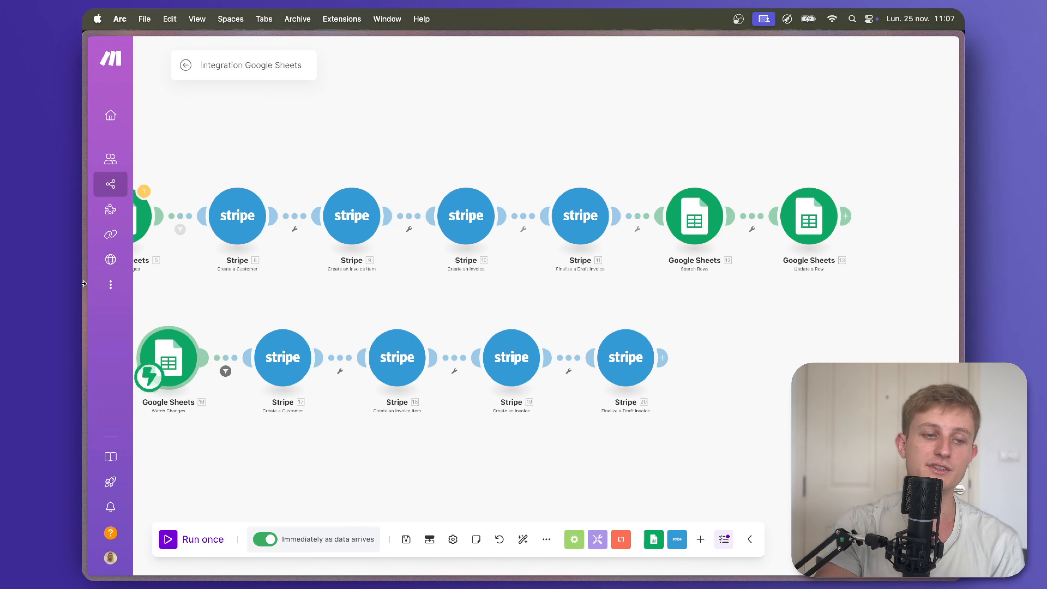
mouse_move(84, 283)
click(88, 209)
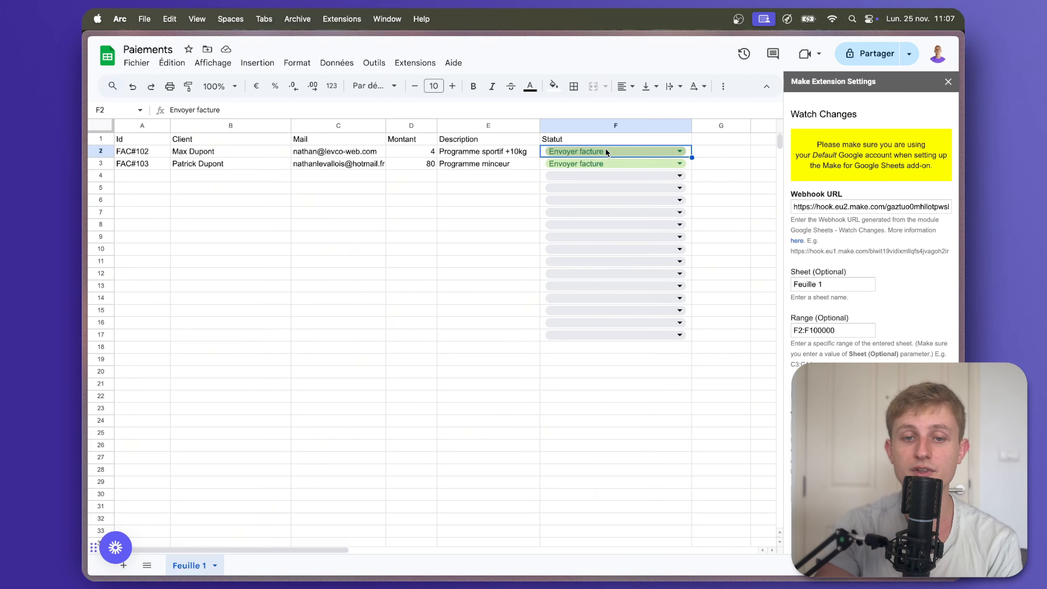
mouse_move(84, 218)
click(119, 232)
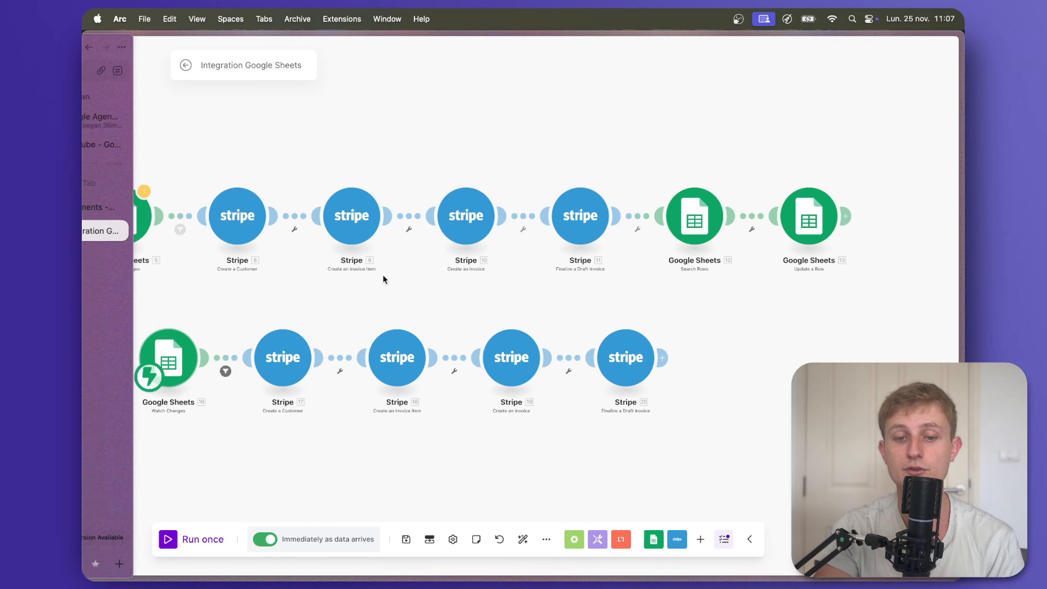
Add a Google Sheets Search Rows step after Finalize a Draft Invoice.
click(664, 359)
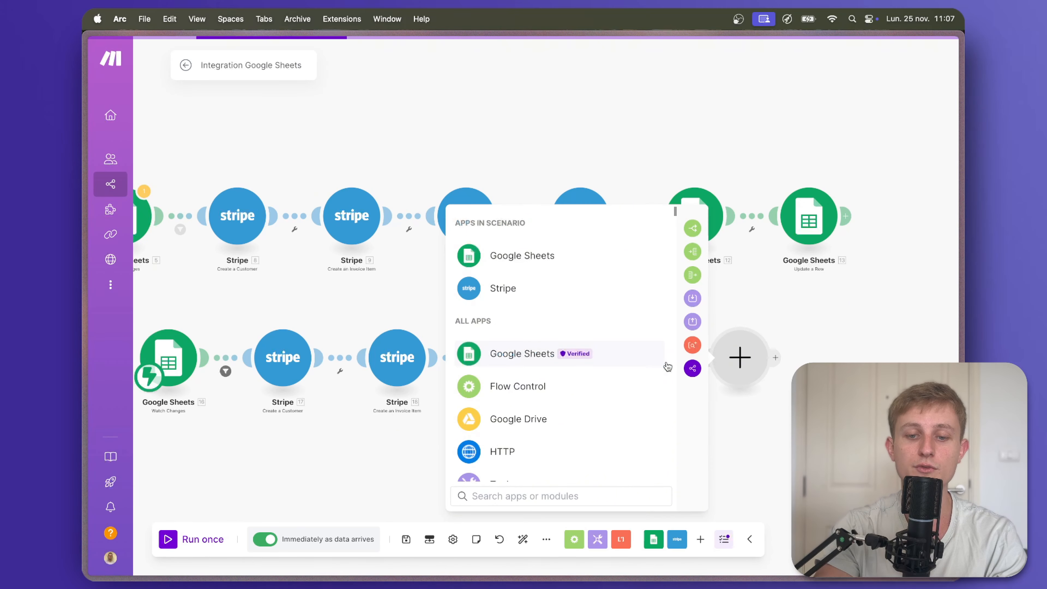
click(612, 258)
scroll(611, 385, down, 3)
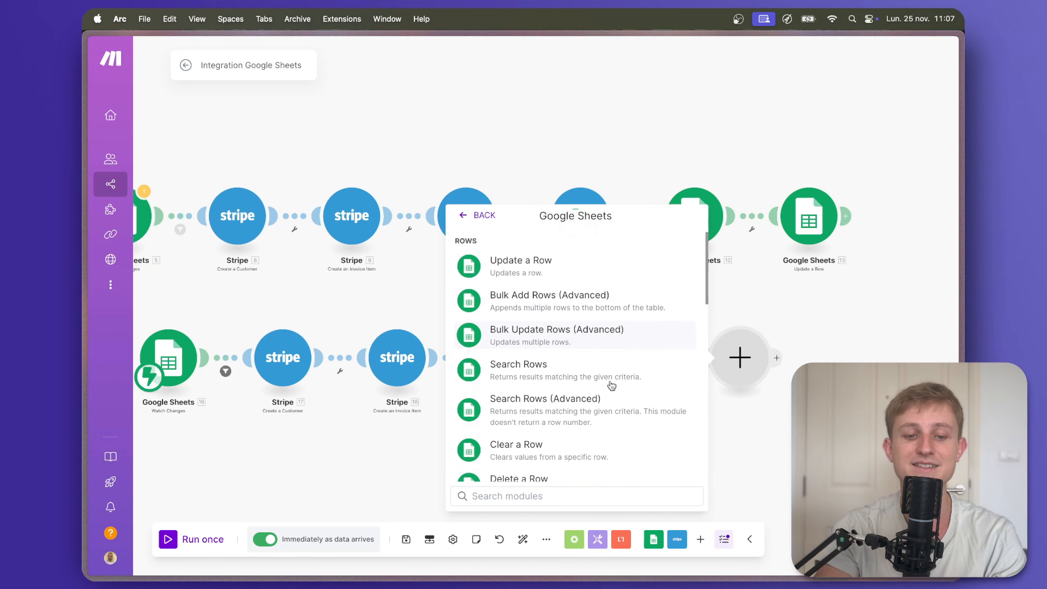
click(612, 369)
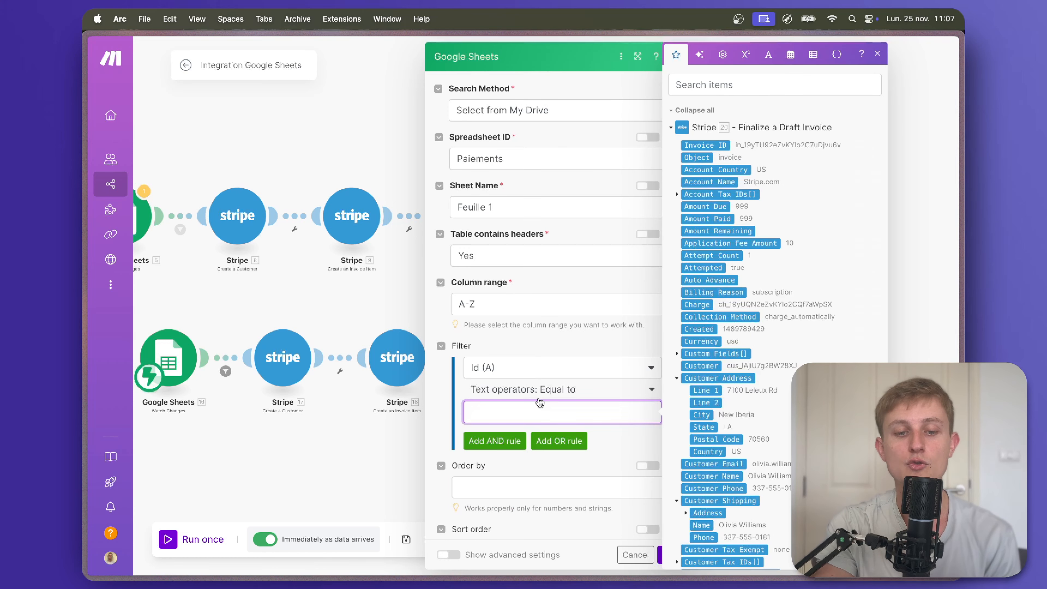
Filter Search Rows on Id (A) equal to the watched row's column A, and confirm.
scroll(710, 288, down, 20)
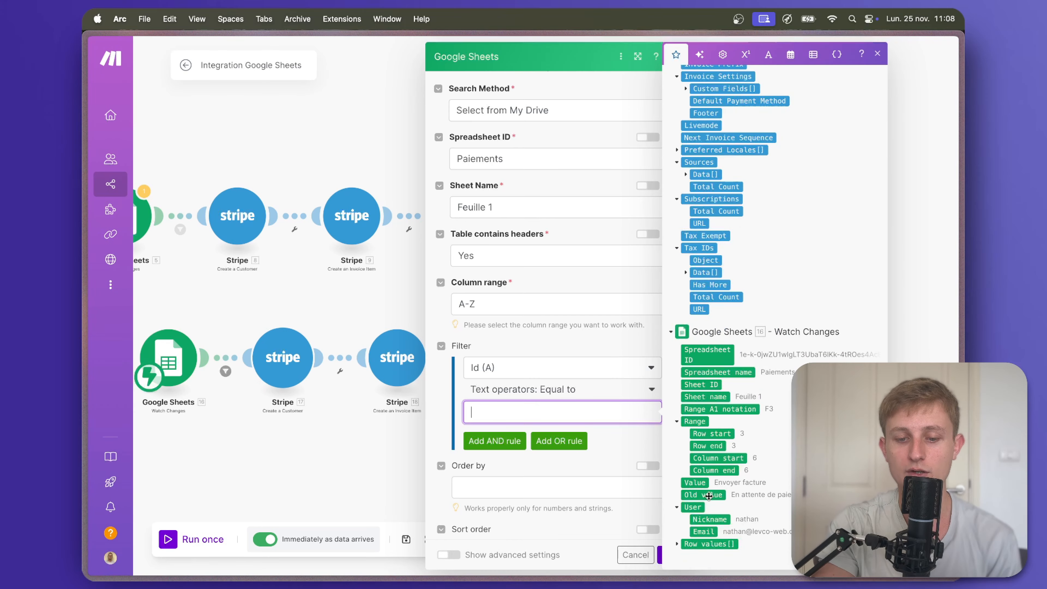
click(676, 545)
scroll(719, 511, down, 2)
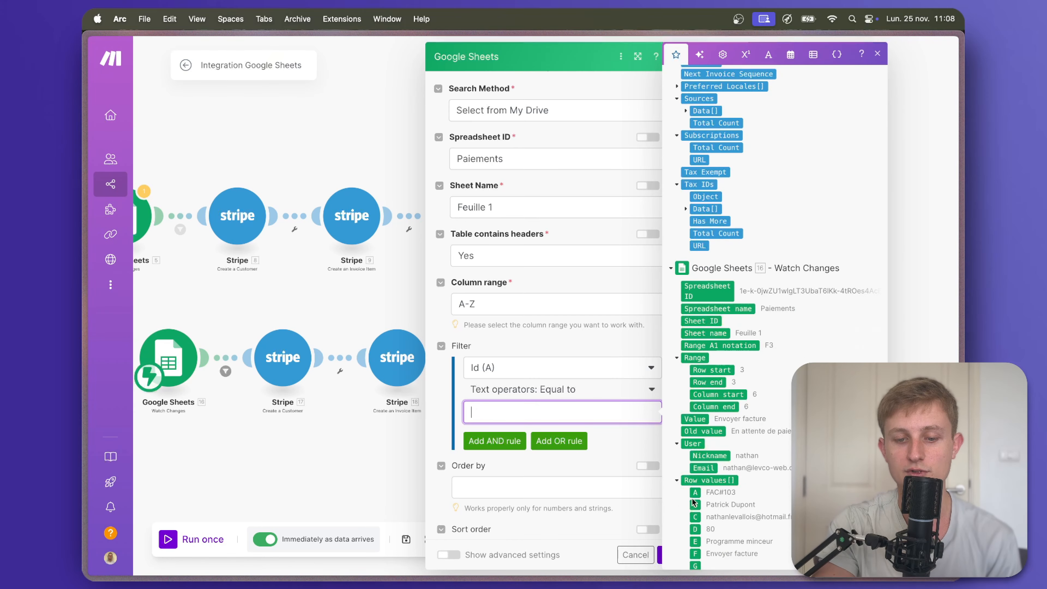
click(695, 492)
scroll(499, 500, down, 3)
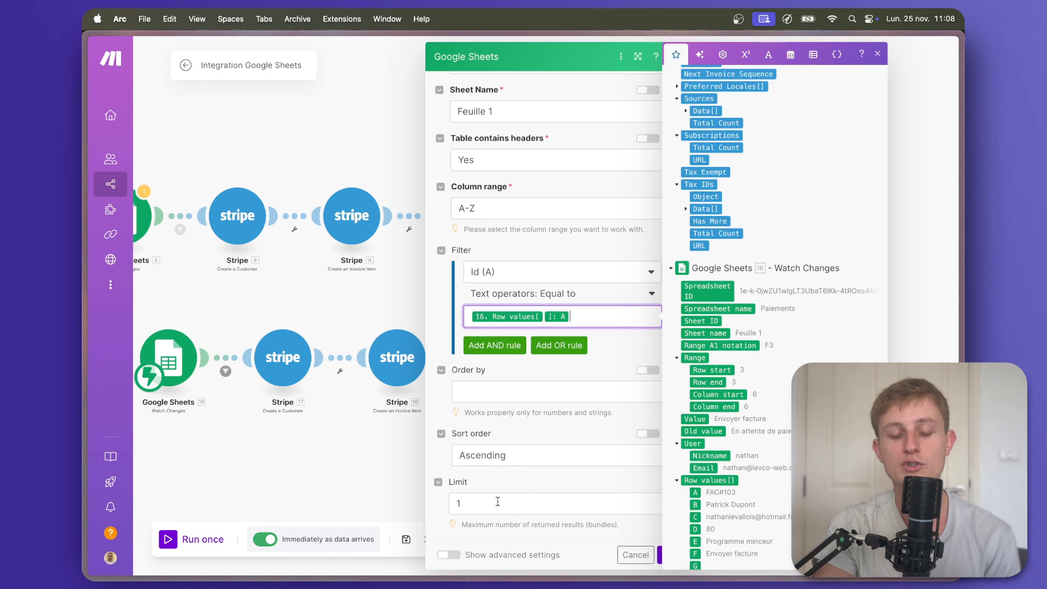
click(510, 486)
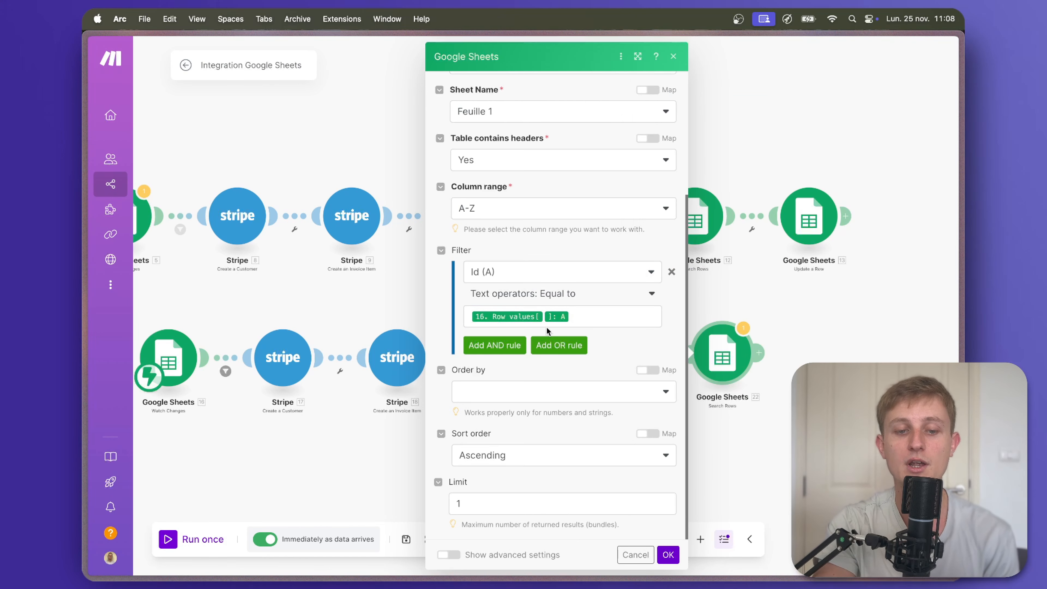
click(668, 555)
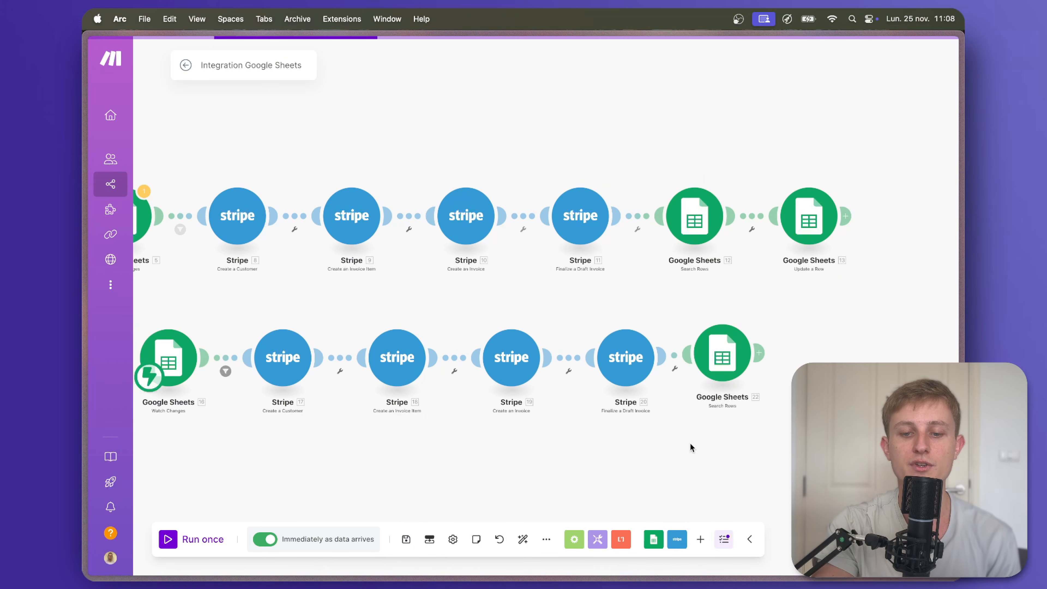
Add a Google Sheets Update a Row module on the Youtube/Paiements spreadsheet after Search Rows.
click(764, 352)
click(626, 250)
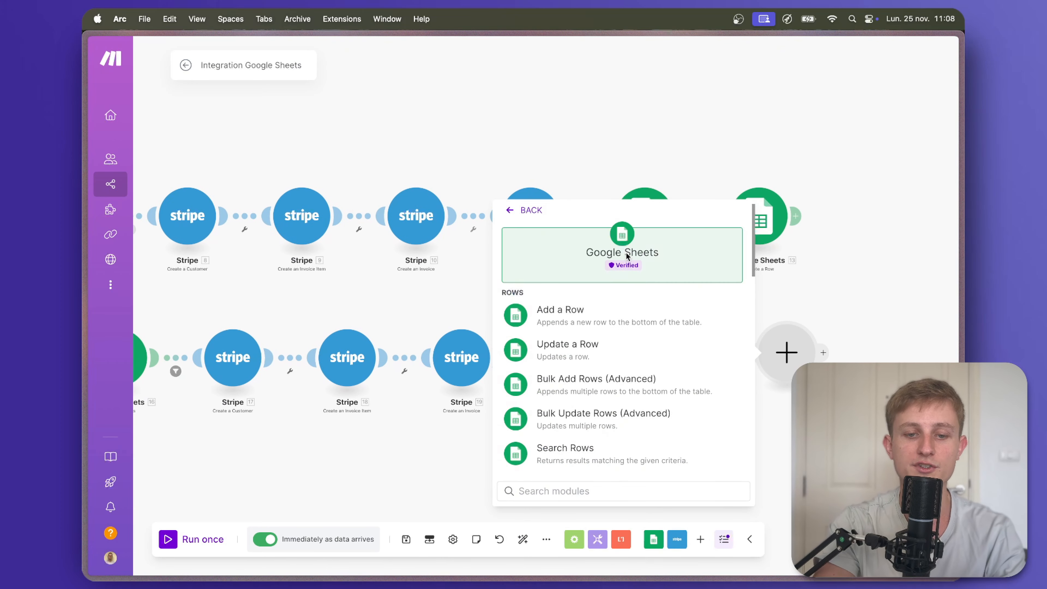
click(624, 351)
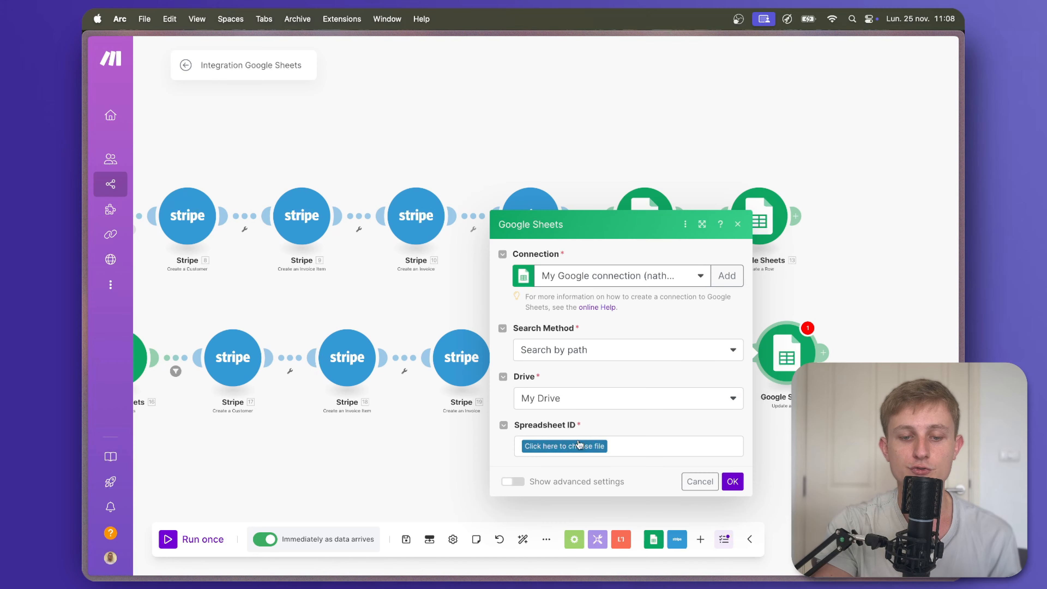
click(581, 445)
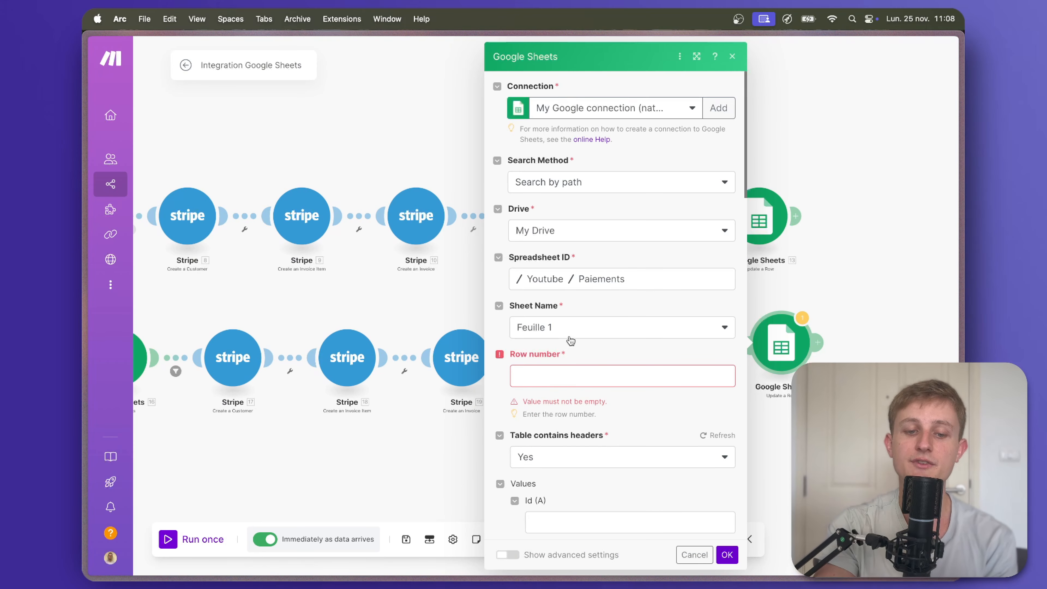
Map Search Rows' row number and set Statut (F) to 'En attente de paiement', then confirm.
click(570, 368)
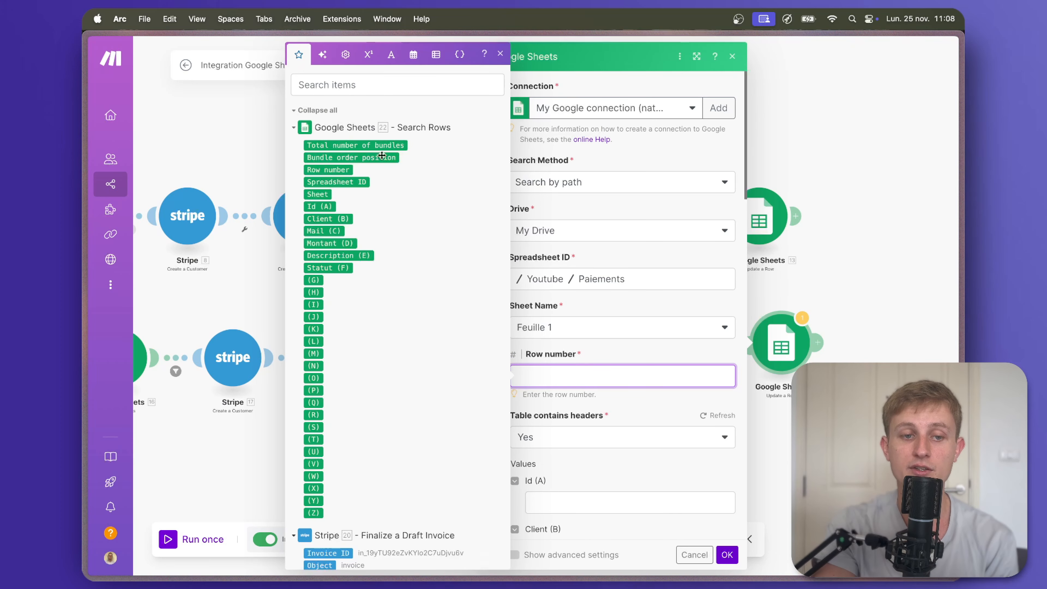
drag(326, 170, 610, 375)
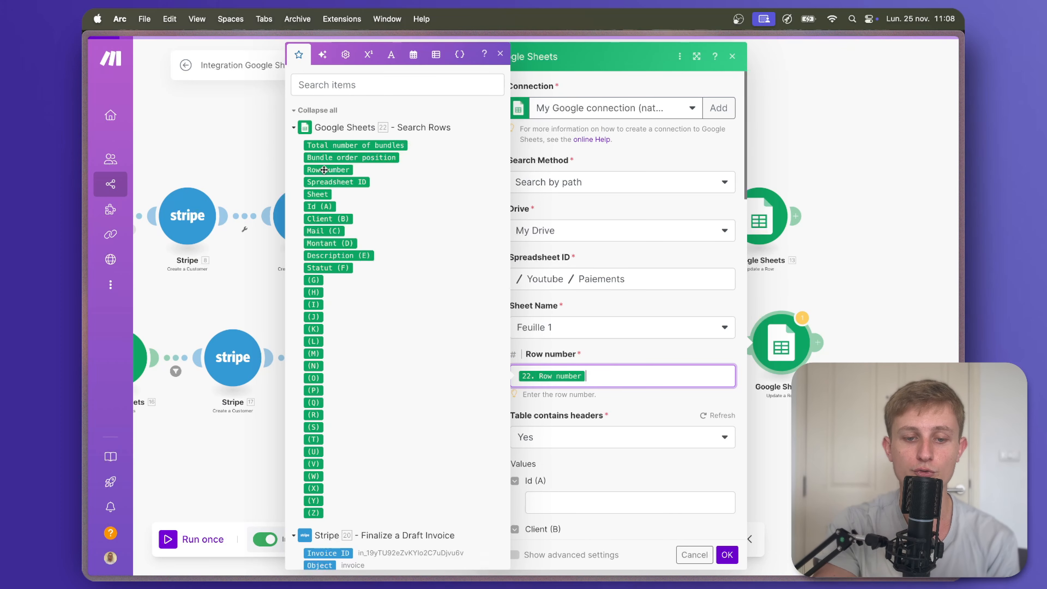
scroll(601, 355, down, 3)
click(608, 367)
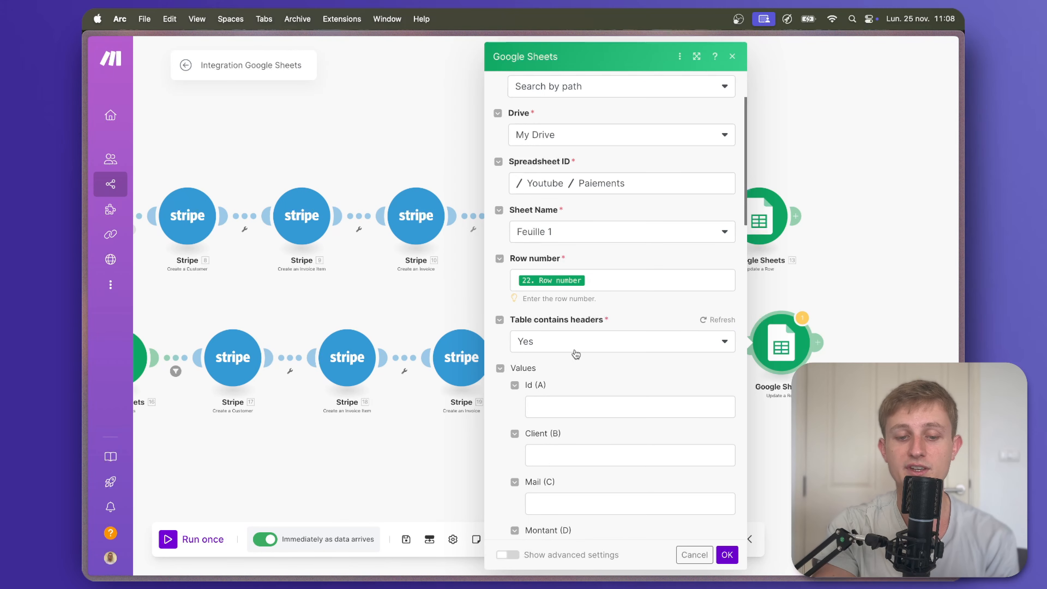
scroll(579, 353, down, 1)
scroll(582, 356, down, 2)
scroll(560, 280, down, 4)
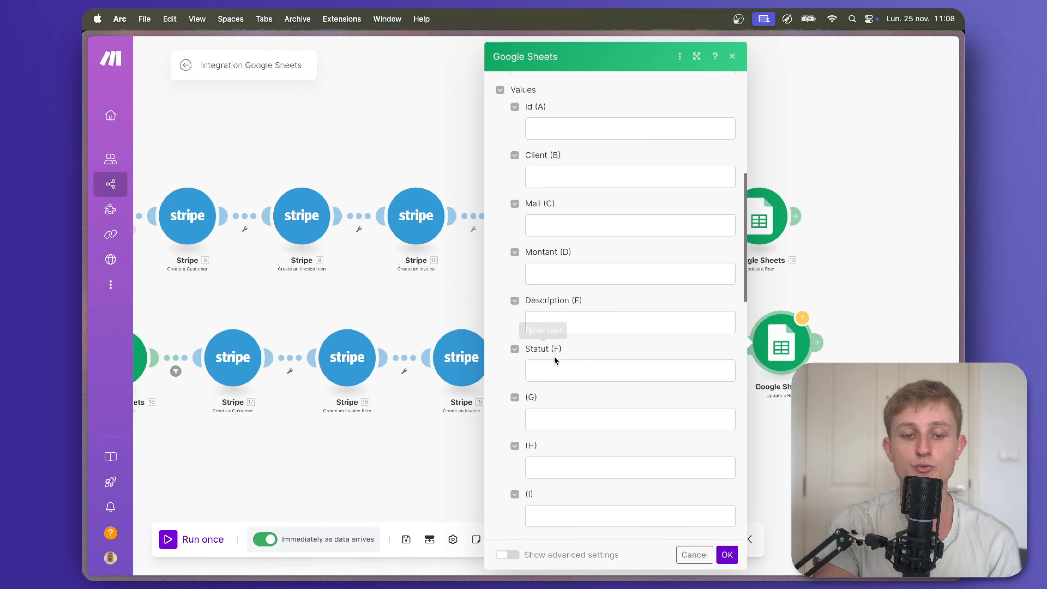
click(553, 361)
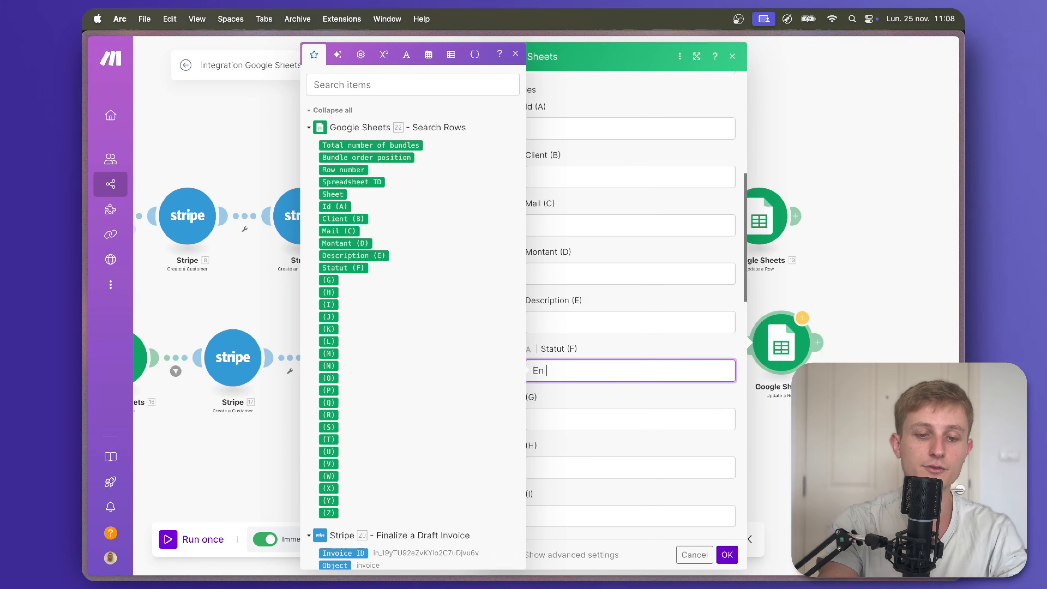
text(En attente de paiement)
click(727, 554)
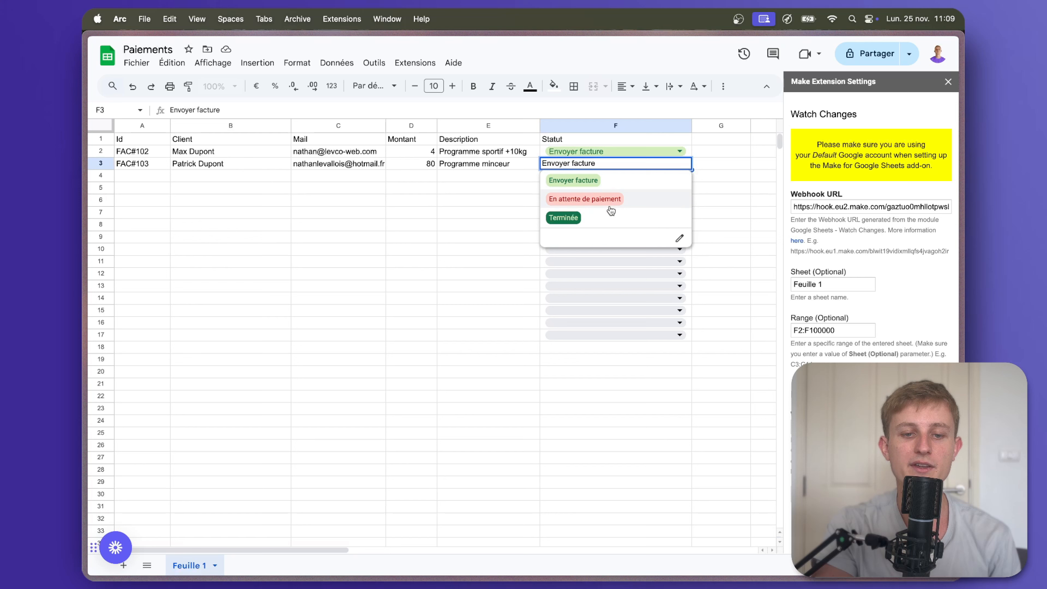
Set cell F3 (FAC#103) to Terminée, then revert it to Envoyer facture.
click(606, 219)
click(629, 165)
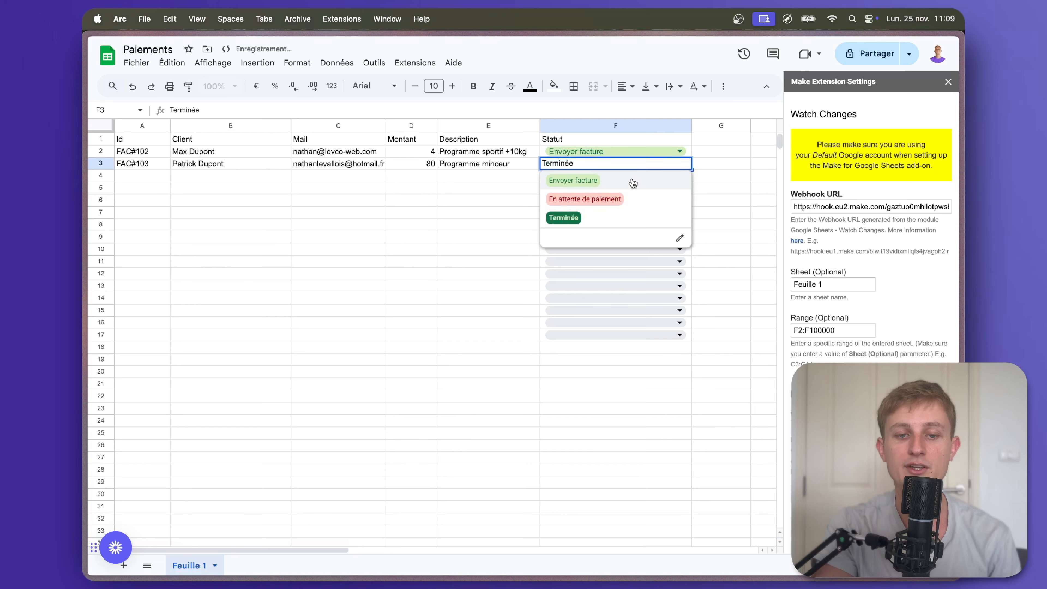
click(630, 179)
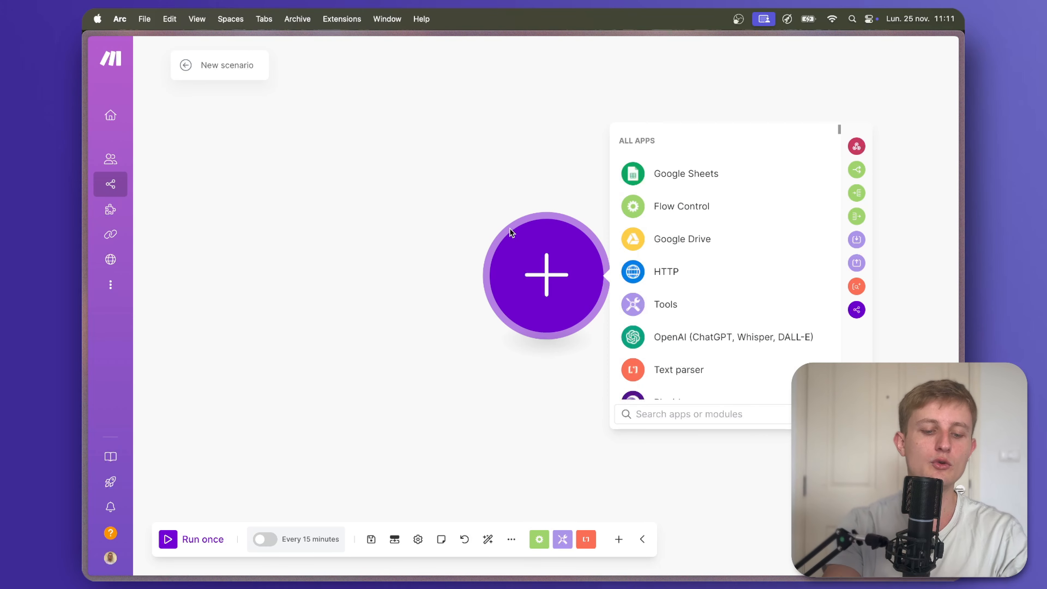
Start the new scenario with a Stripe Watch Events trigger.
text(stripe)
click(660, 141)
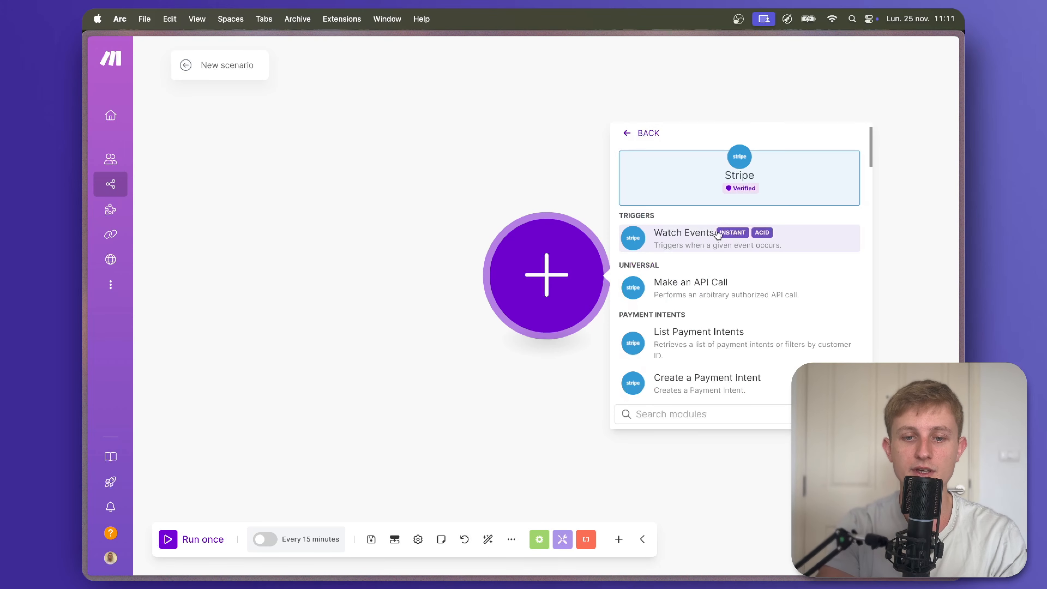
click(702, 245)
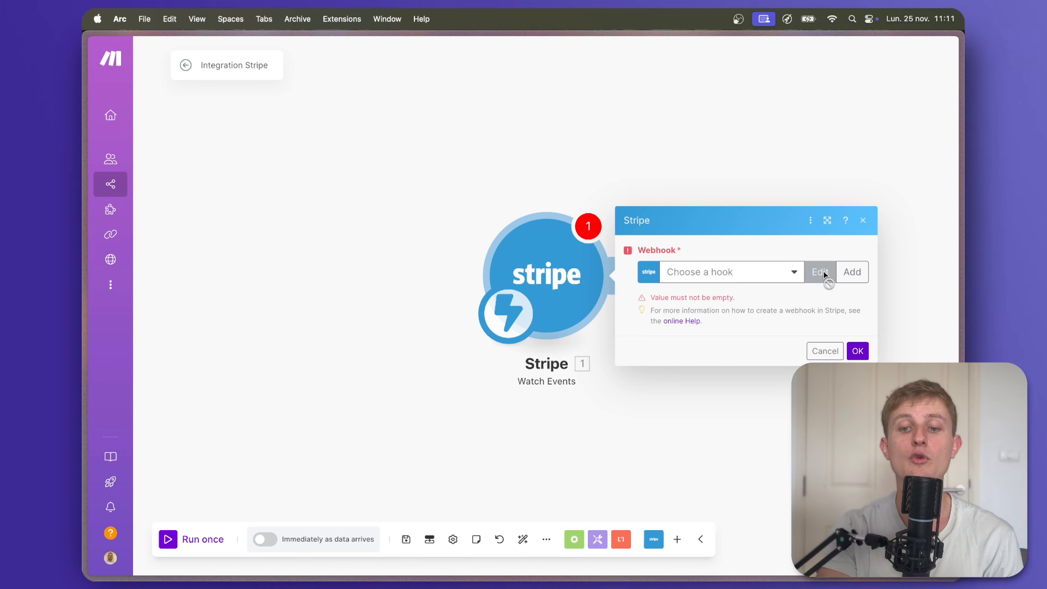
Create webhook 'Vérification paiement Stripe (Youtube)' for Invoice events, listening to invoice payment succeeded.
click(849, 272)
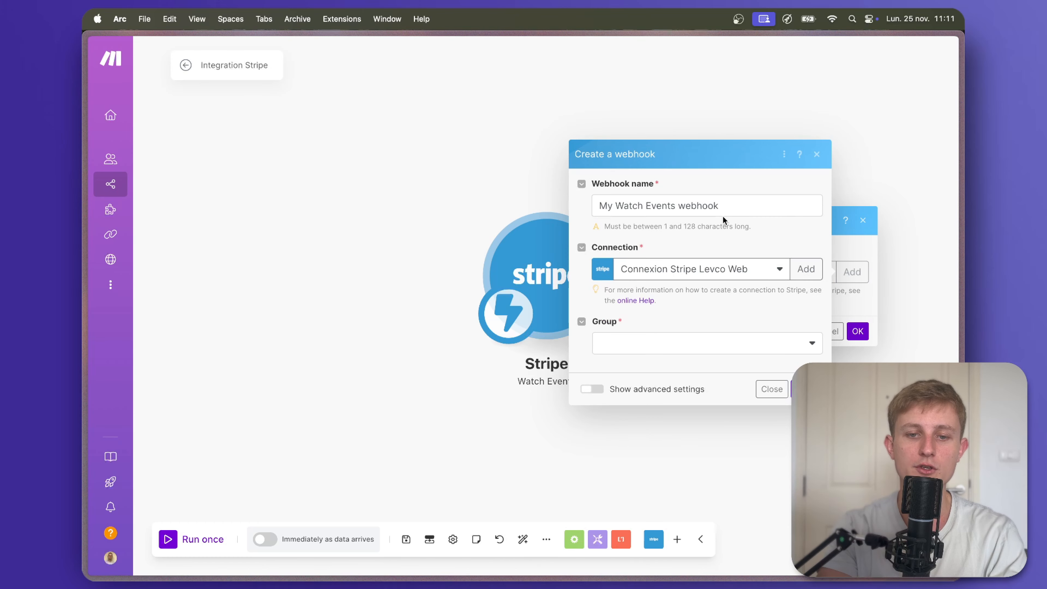
triple_click(749, 210)
text(Vérif)
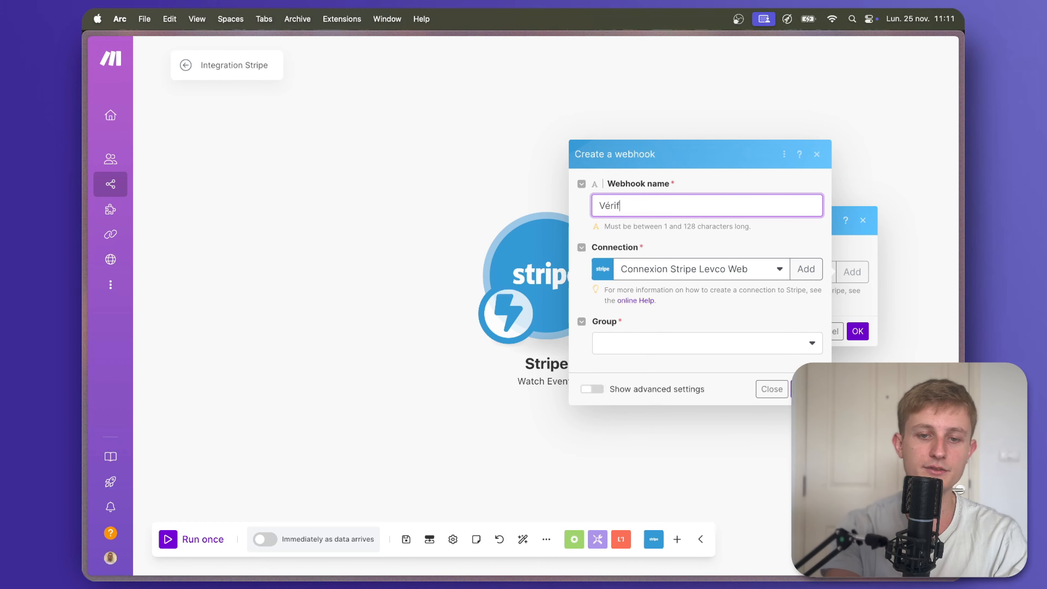
text(ication paiement Stripe (Youtube))
click(680, 342)
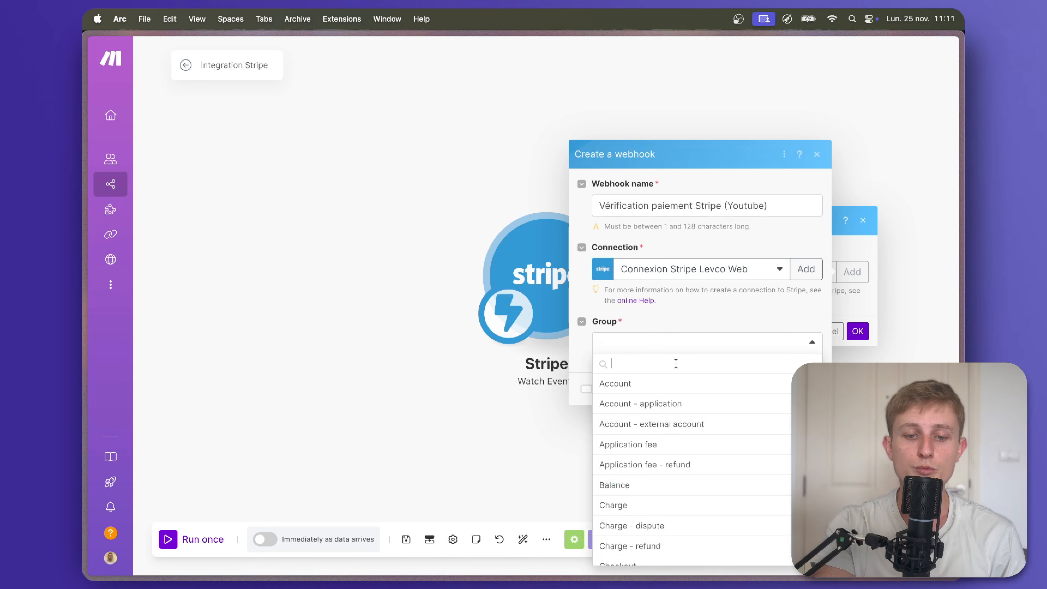
text(invoice)
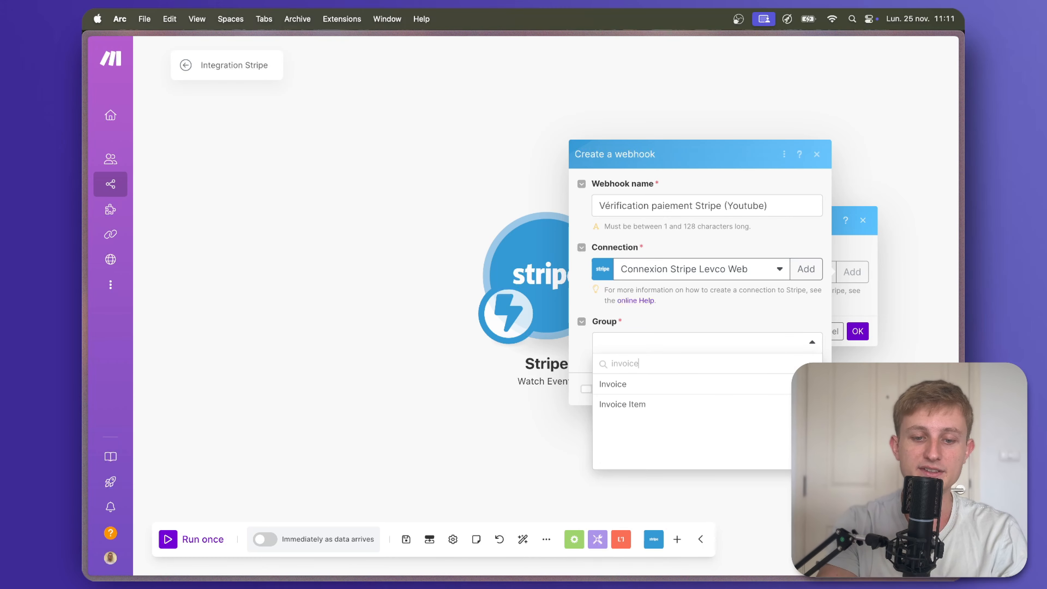
click(647, 390)
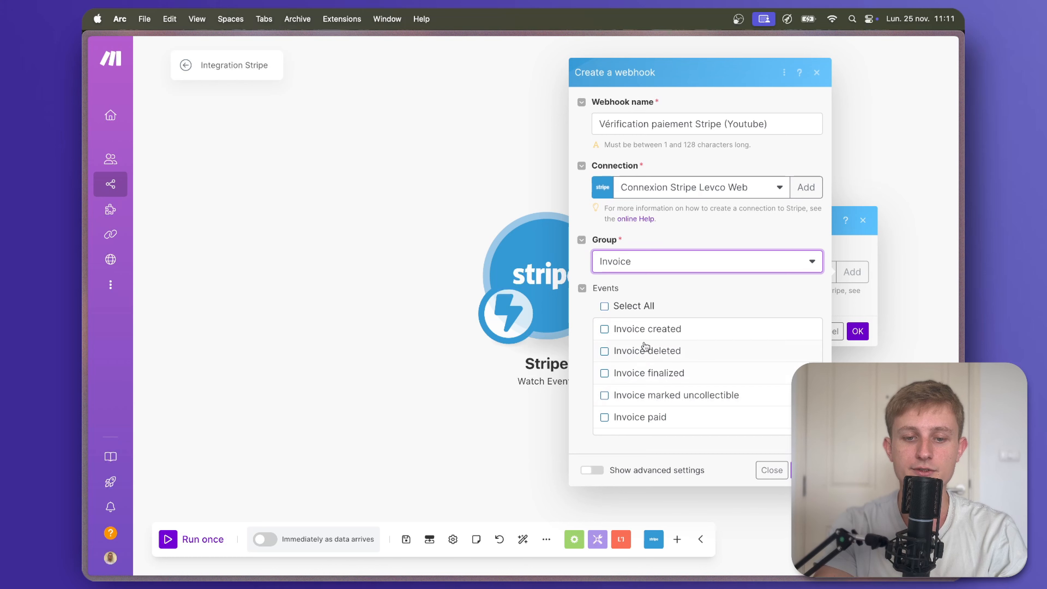
scroll(637, 355, down, 1)
scroll(636, 354, down, 4)
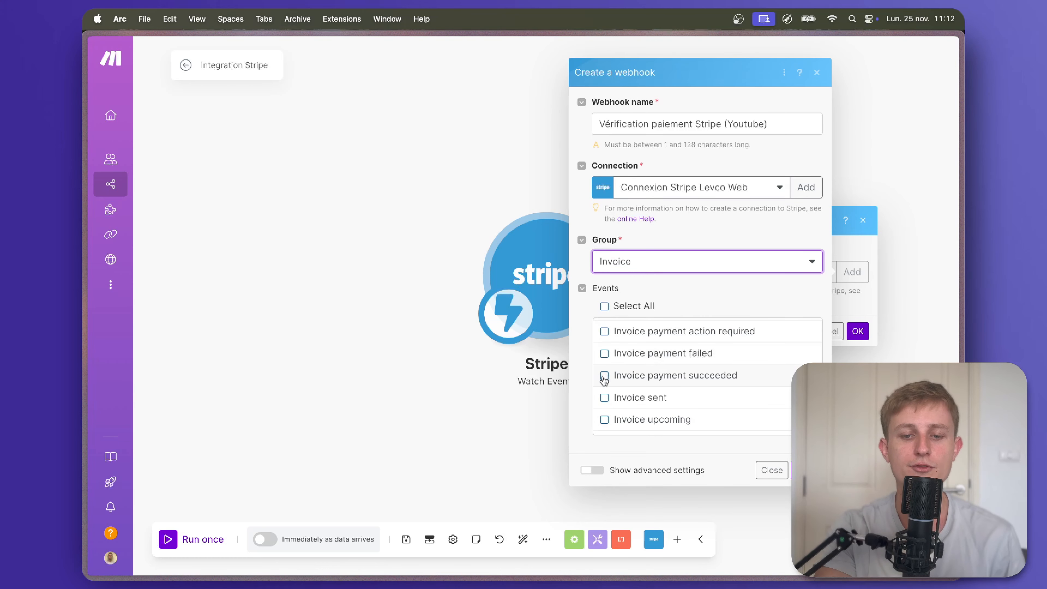
click(604, 373)
click(806, 470)
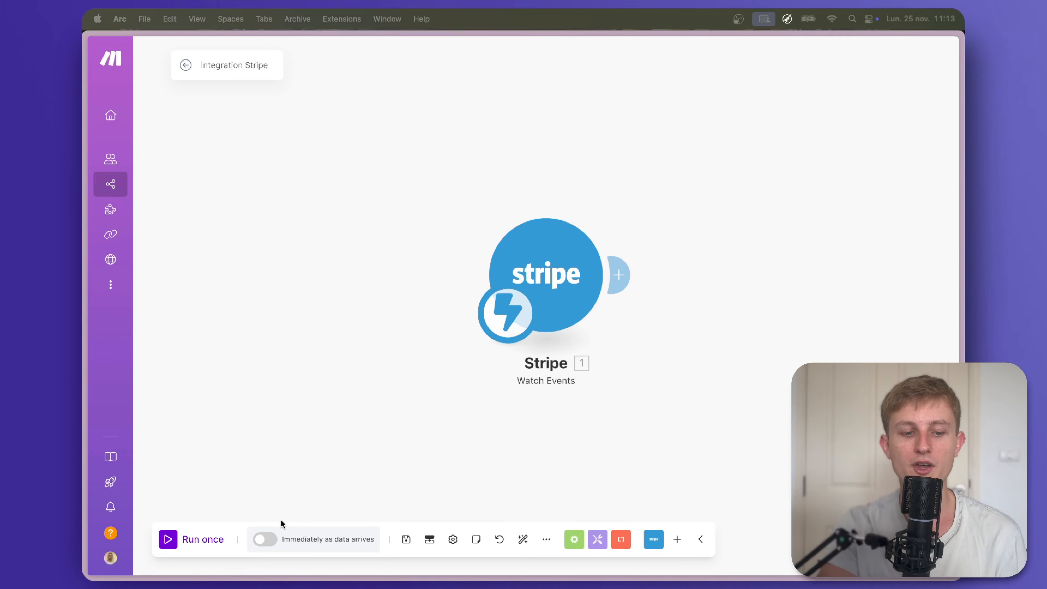
Run the scenario immediately as data arrives, save it, and go back to its overview.
click(289, 538)
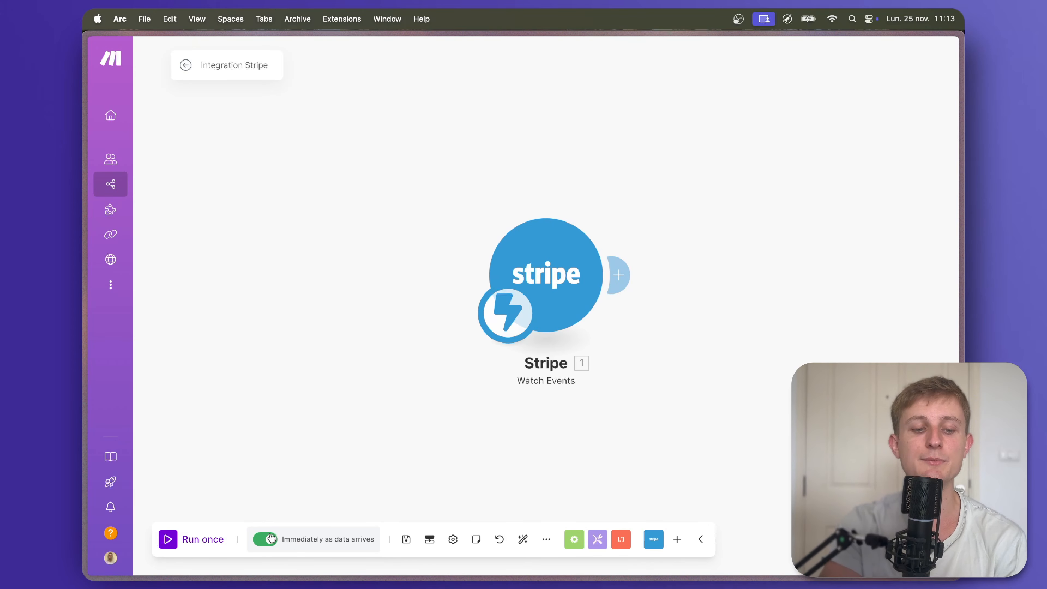
click(404, 540)
click(186, 65)
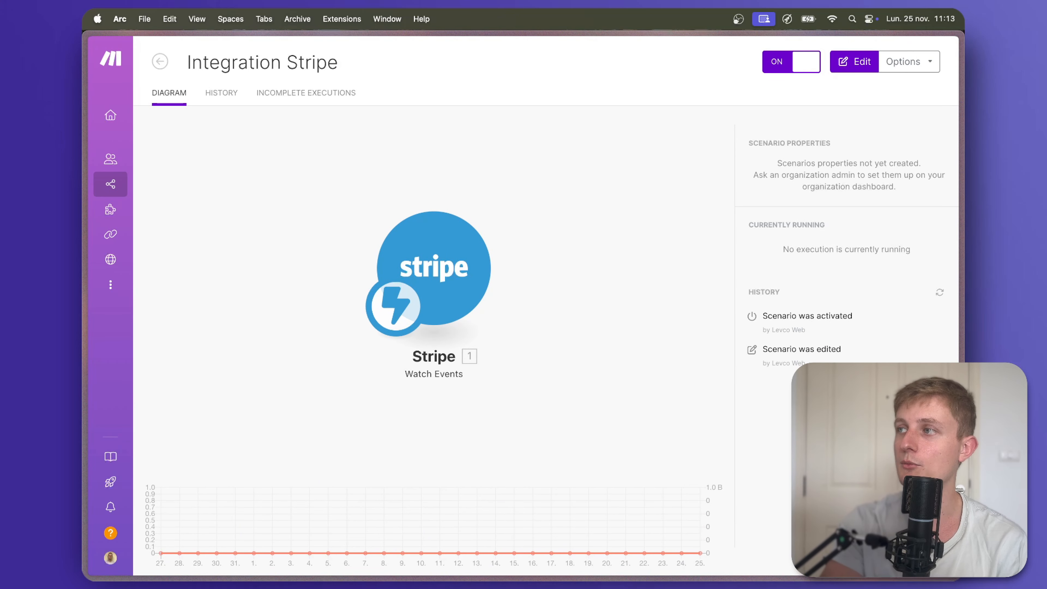
Open the Levco Web invoice email in Mail and pay the 4,00 € invoice online.
key(super+Tab)
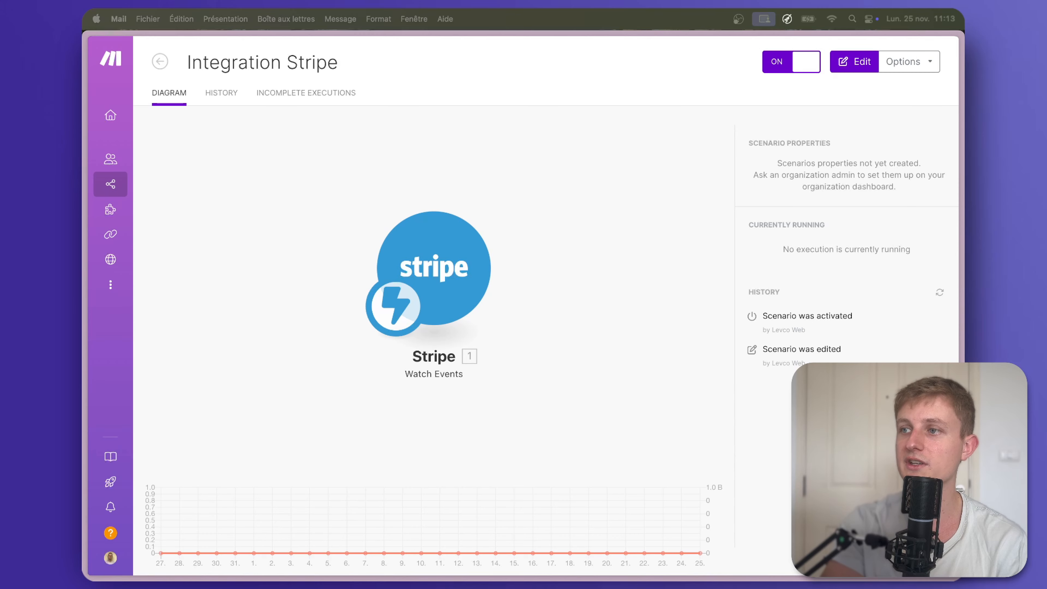
key(Return)
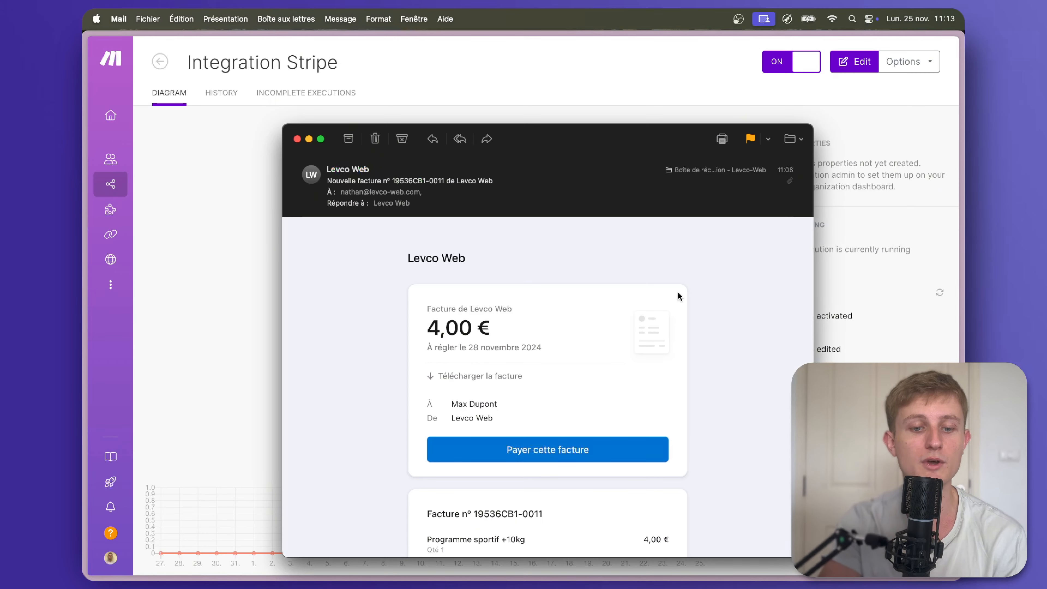
click(550, 447)
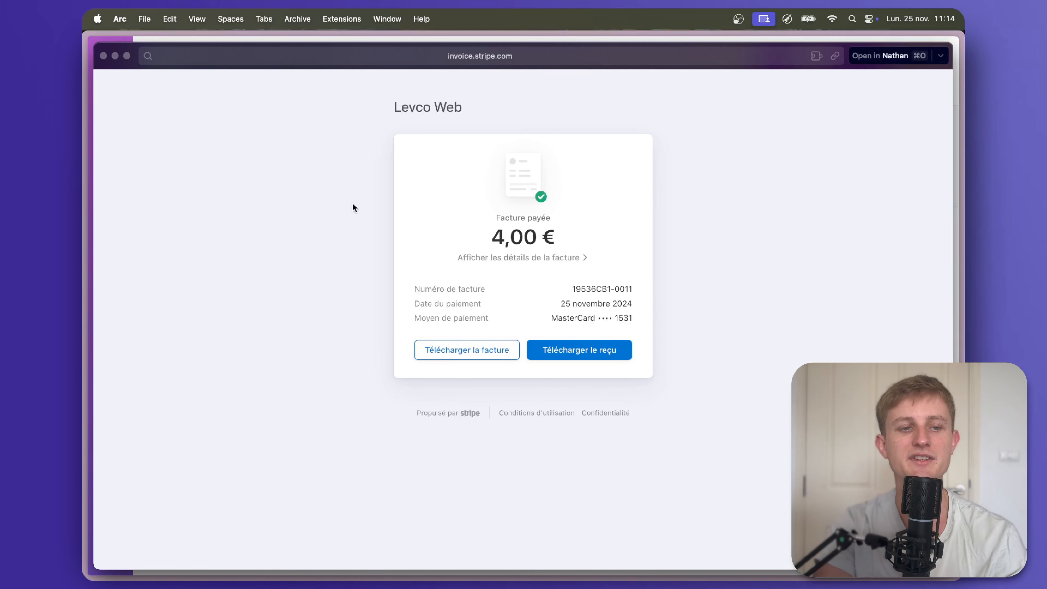
Open the first run's output and expand Raw Webhook Data > data > object to inspect the invoice fields.
click(104, 56)
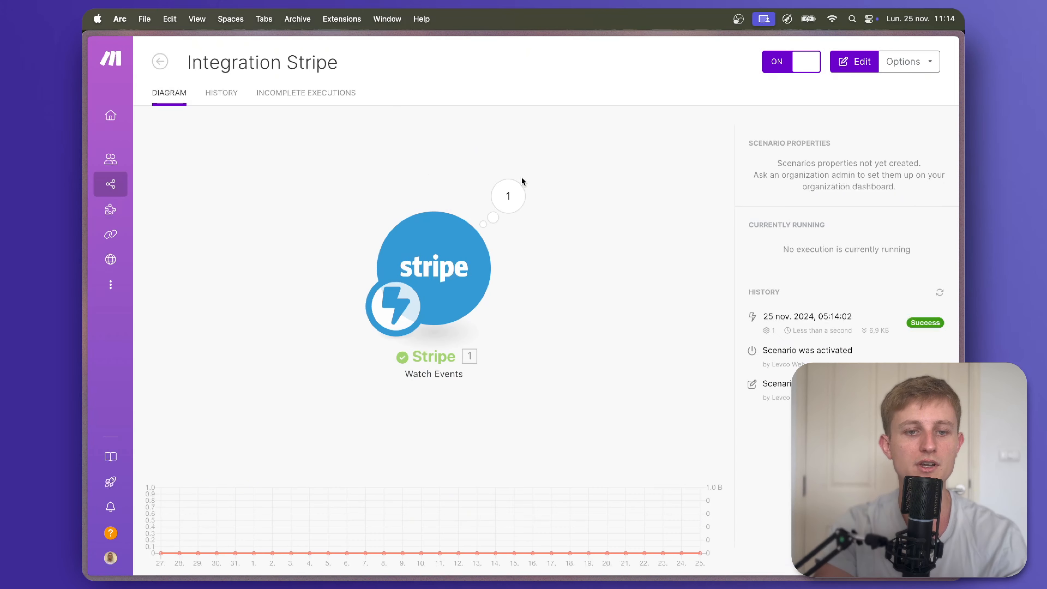
click(514, 202)
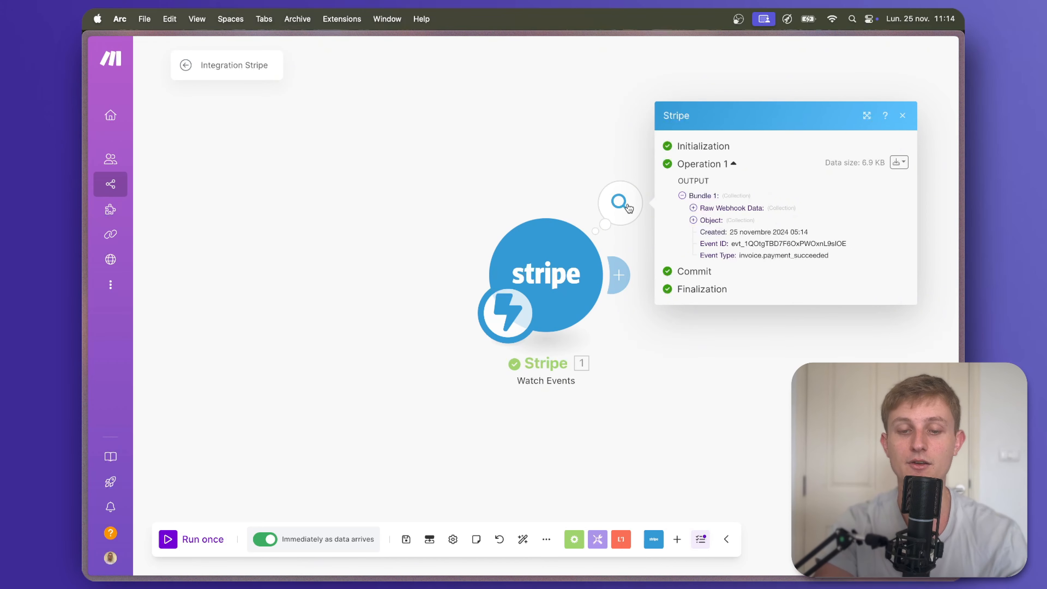
click(693, 208)
click(695, 157)
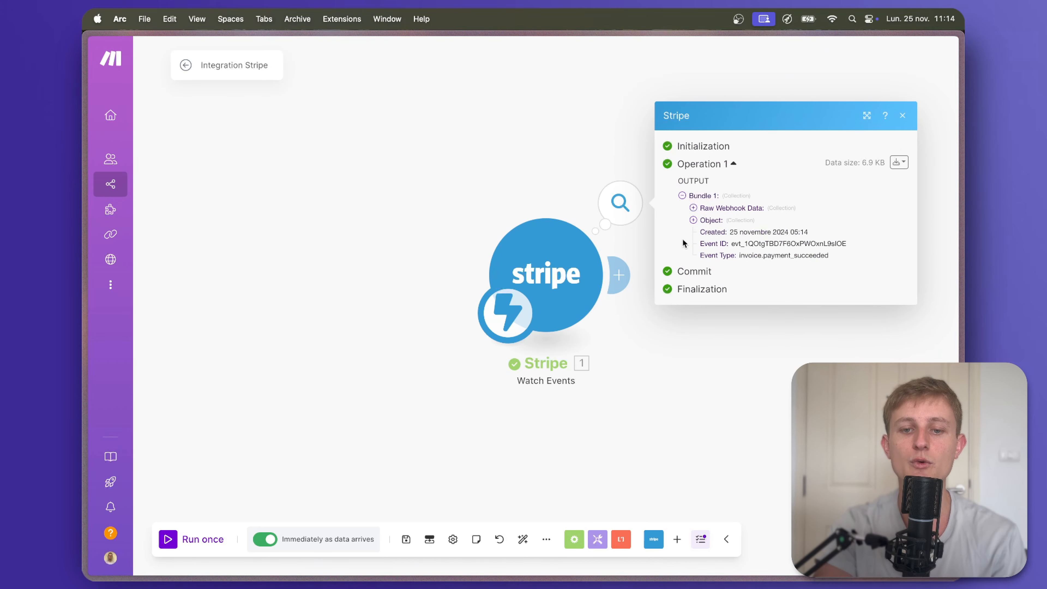
click(693, 208)
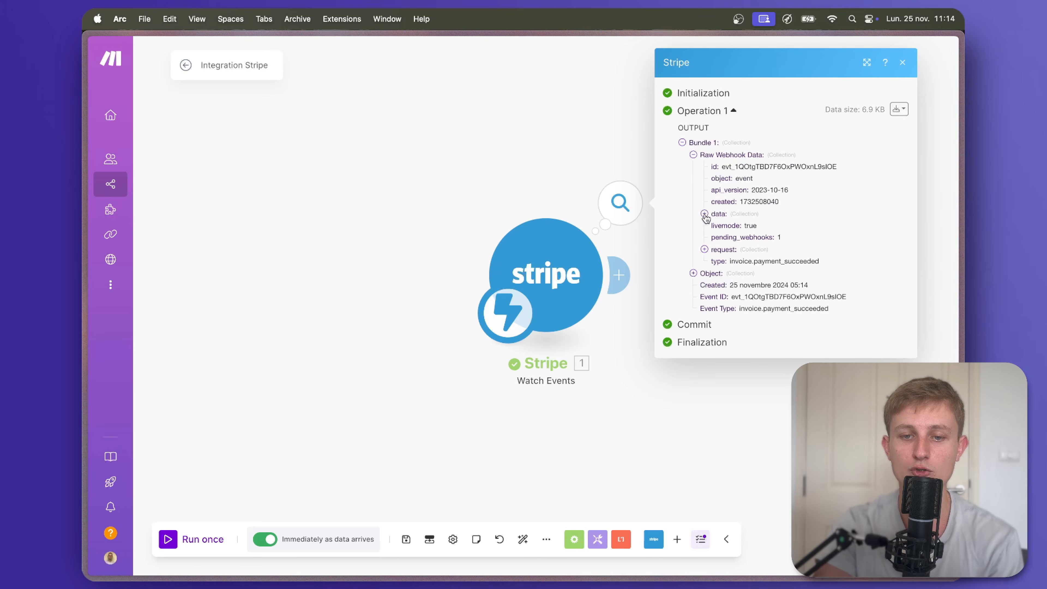
click(704, 213)
click(716, 221)
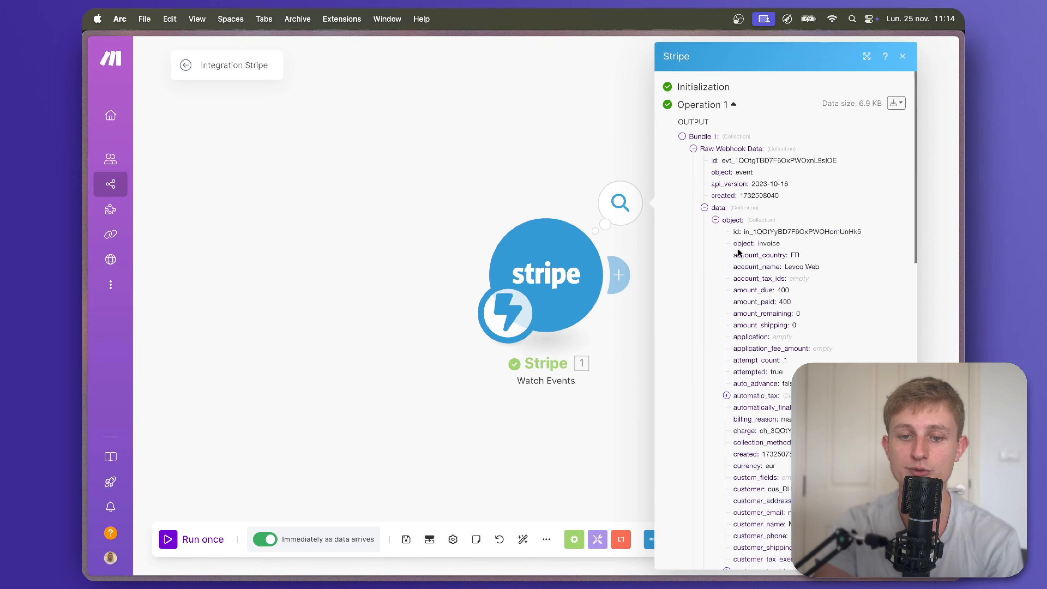
scroll(737, 253, down, 5)
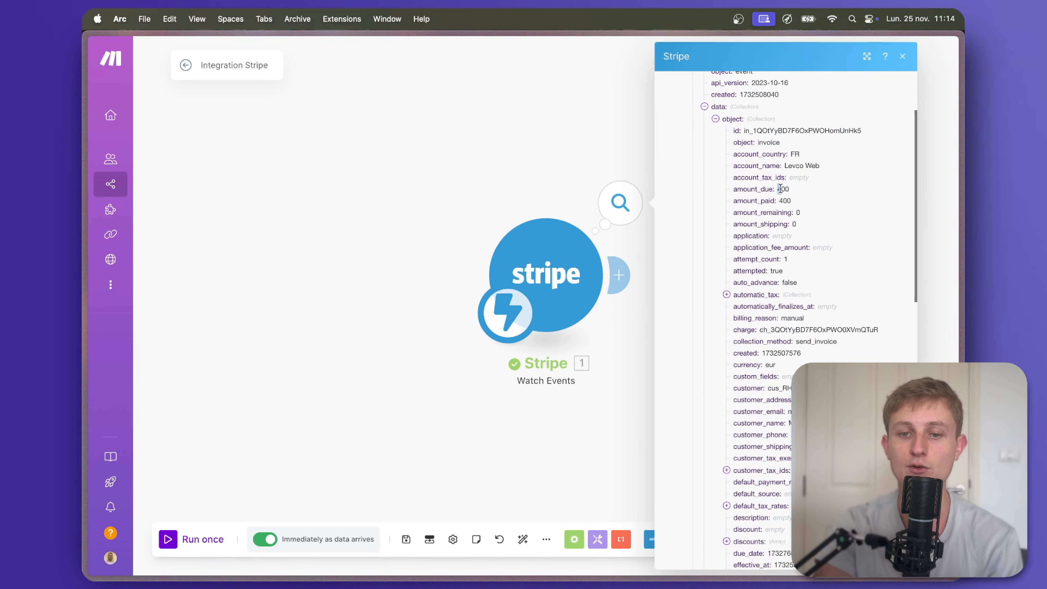
scroll(789, 191, down, 15)
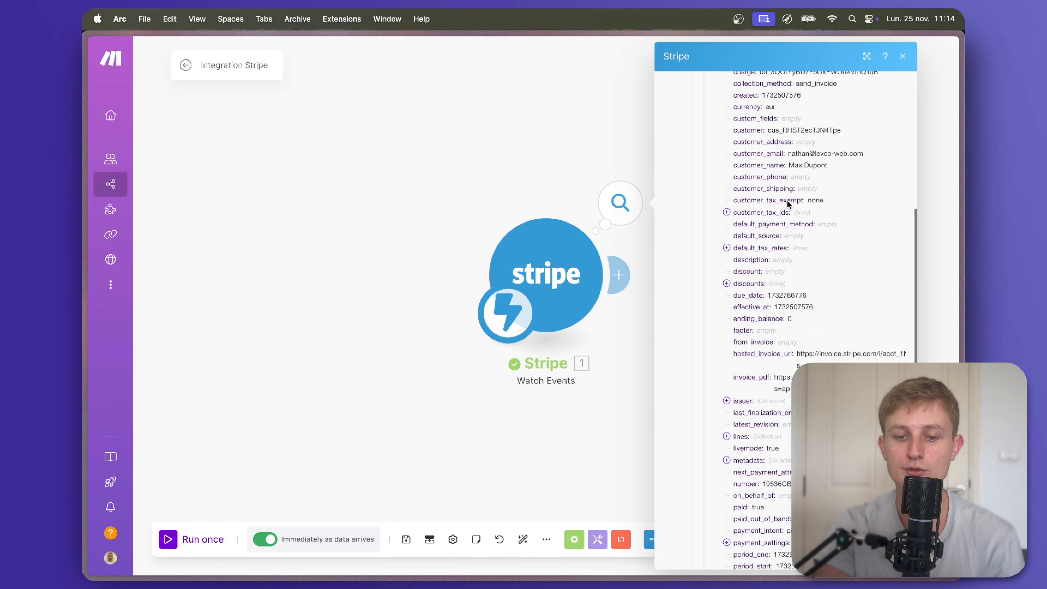
scroll(787, 204, down, 15)
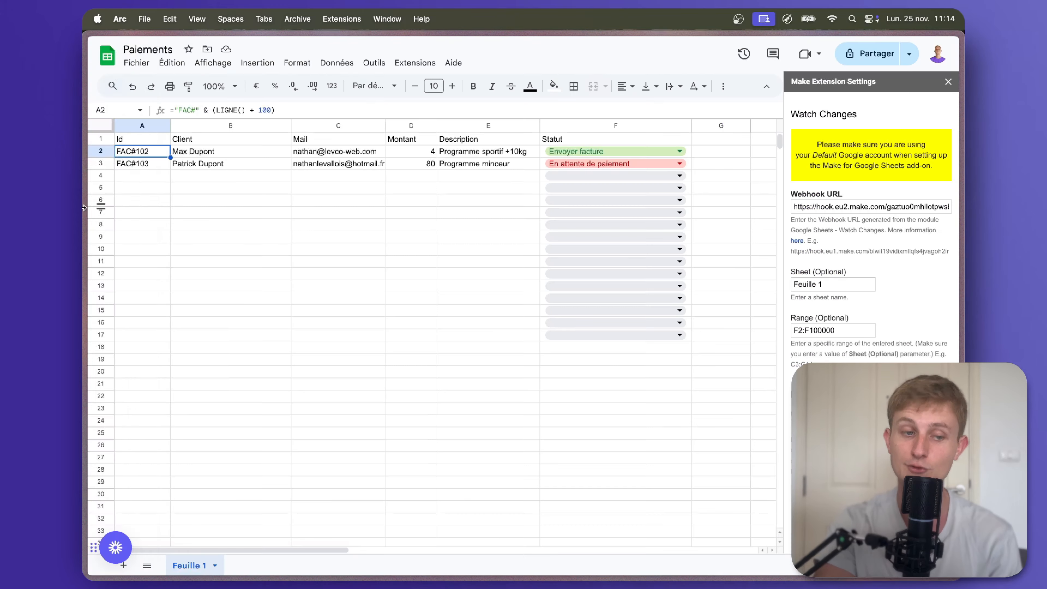
Bring up the Paiements spreadsheet, then add a Stripe Retrieve an Invoice module after Watch Events.
mouse_move(102, 207)
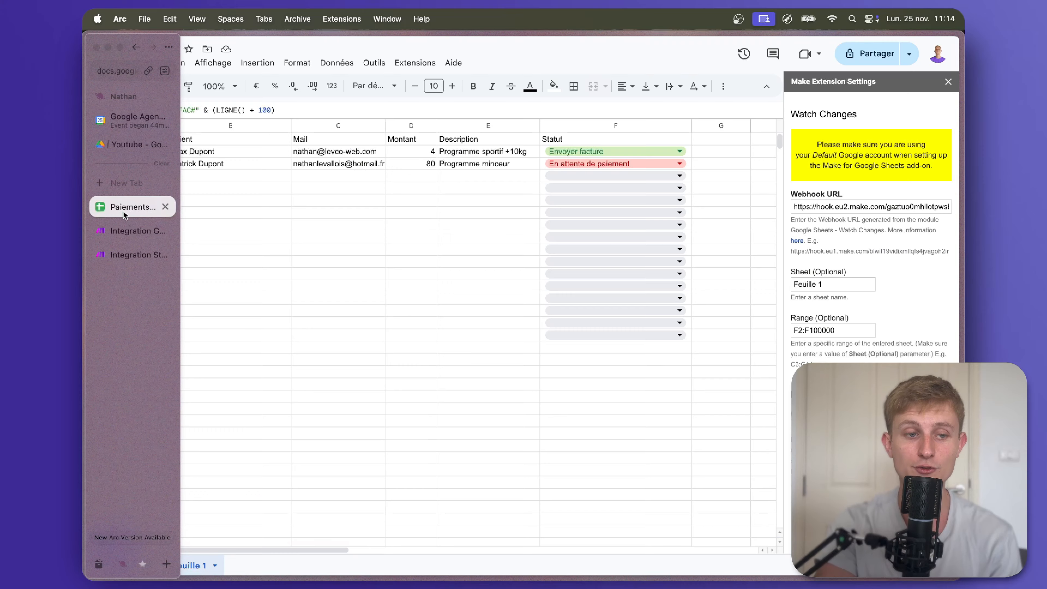
click(141, 231)
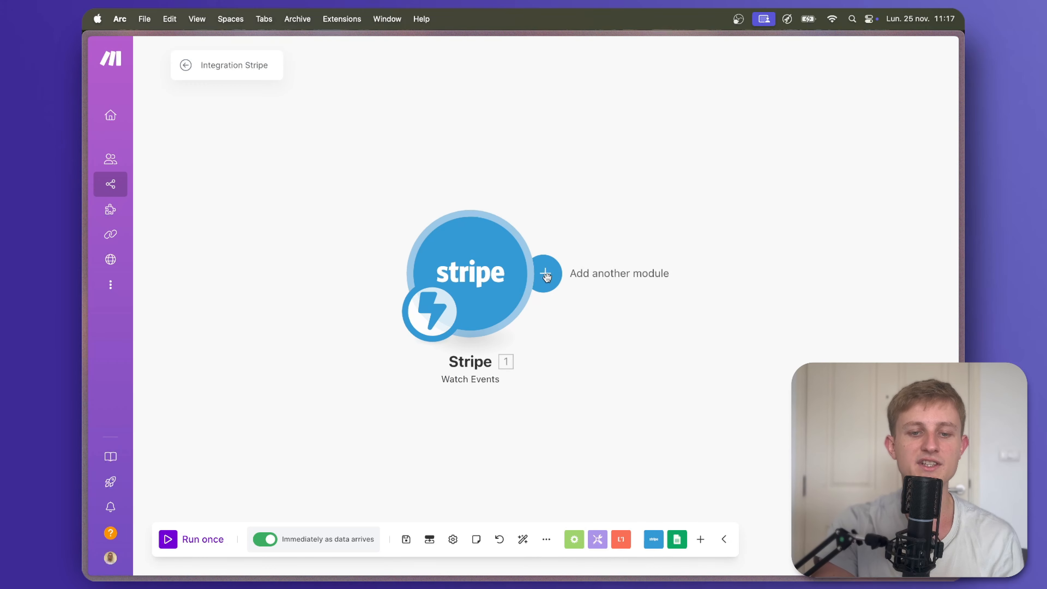
click(541, 273)
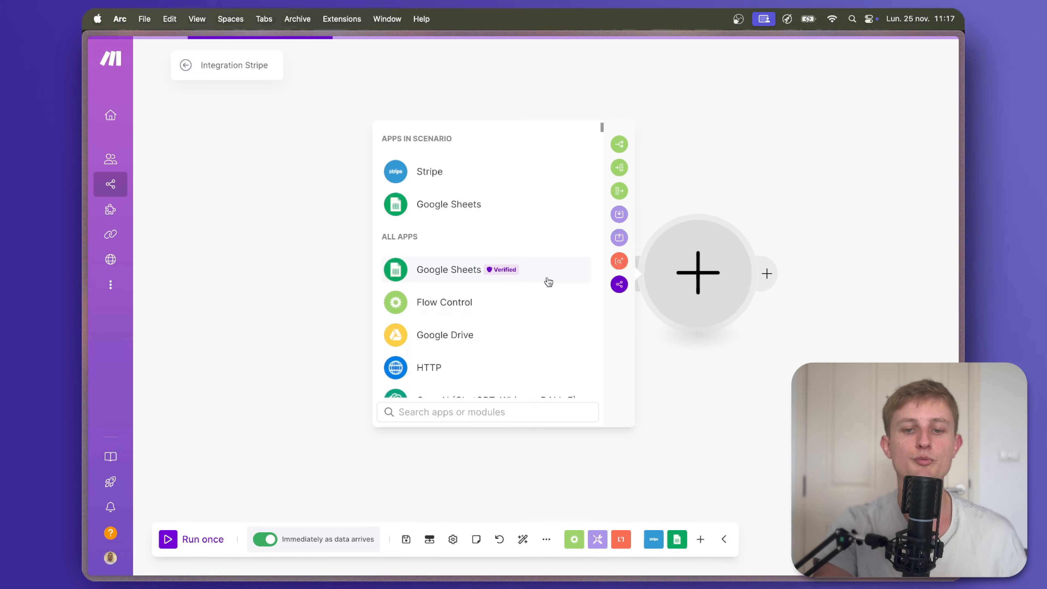
text(stripe)
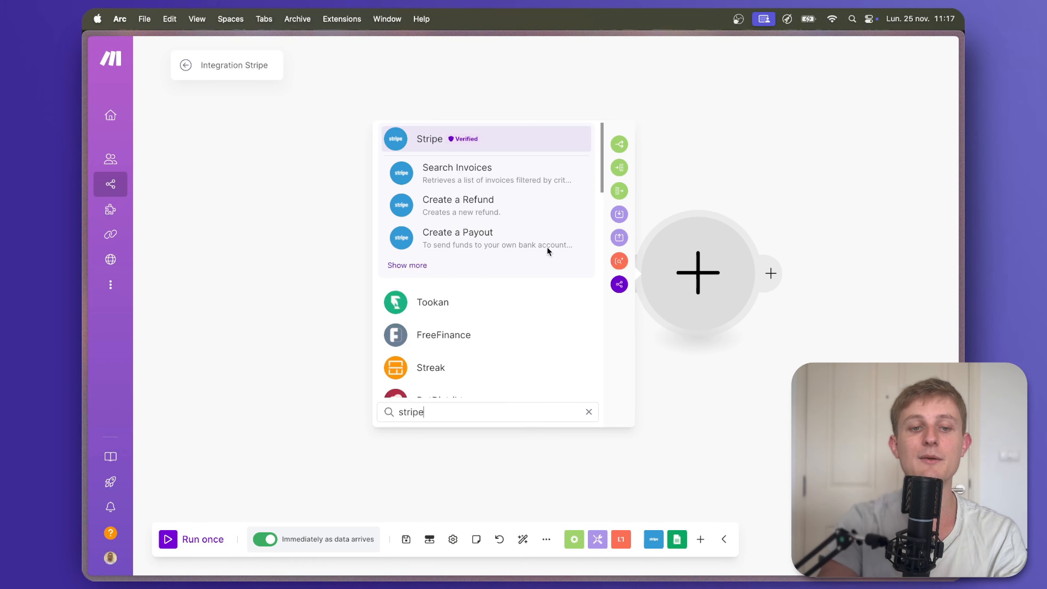
click(540, 145)
scroll(514, 292, down, 2)
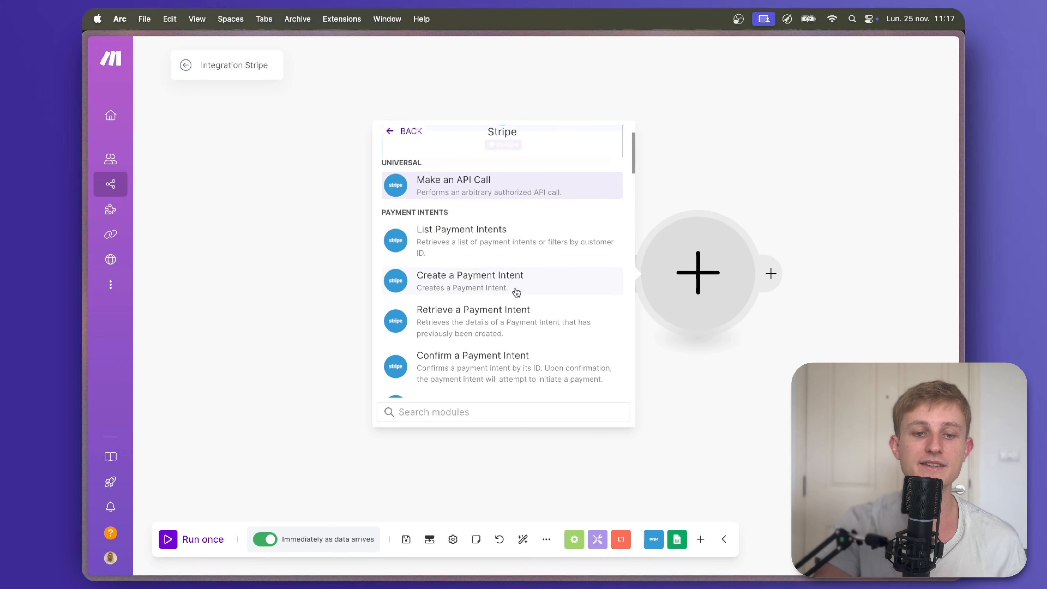
scroll(465, 251, down, 1)
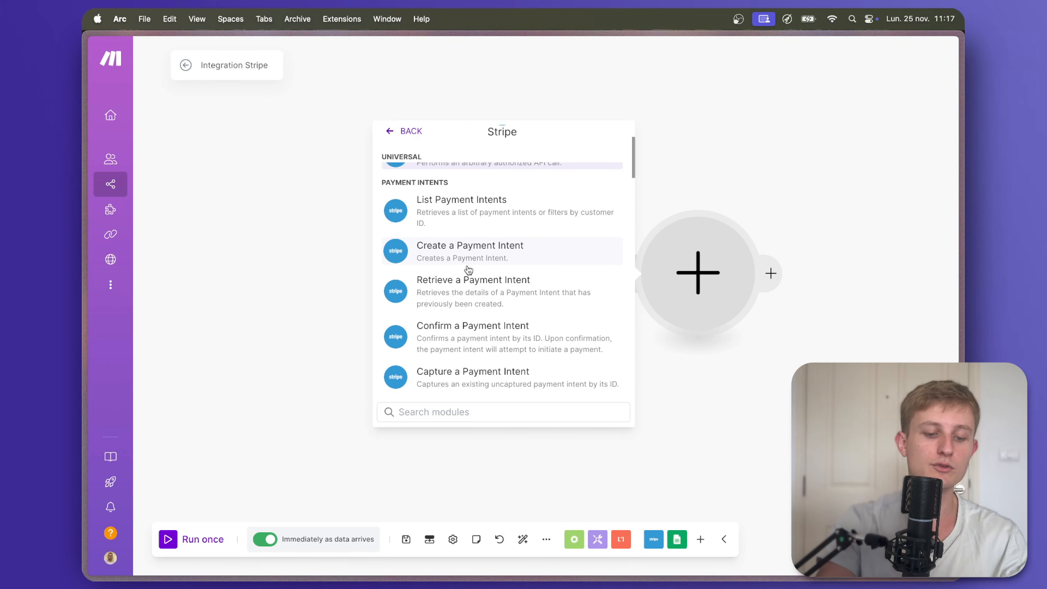
text(retrieve an invoice)
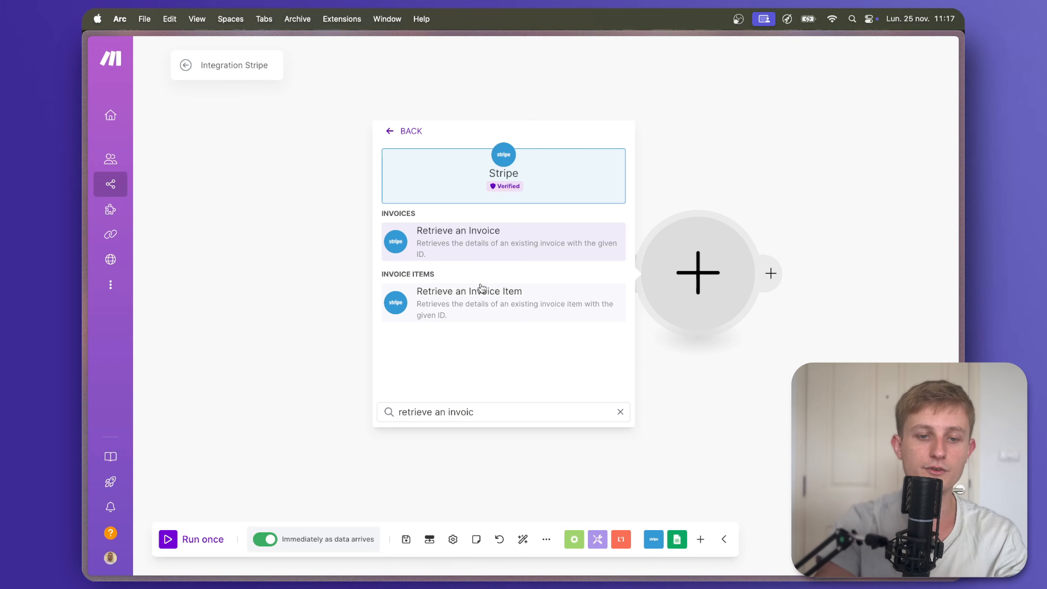
click(497, 251)
Map 1. Object: Id into Invoice ID and confirm the module.
click(536, 312)
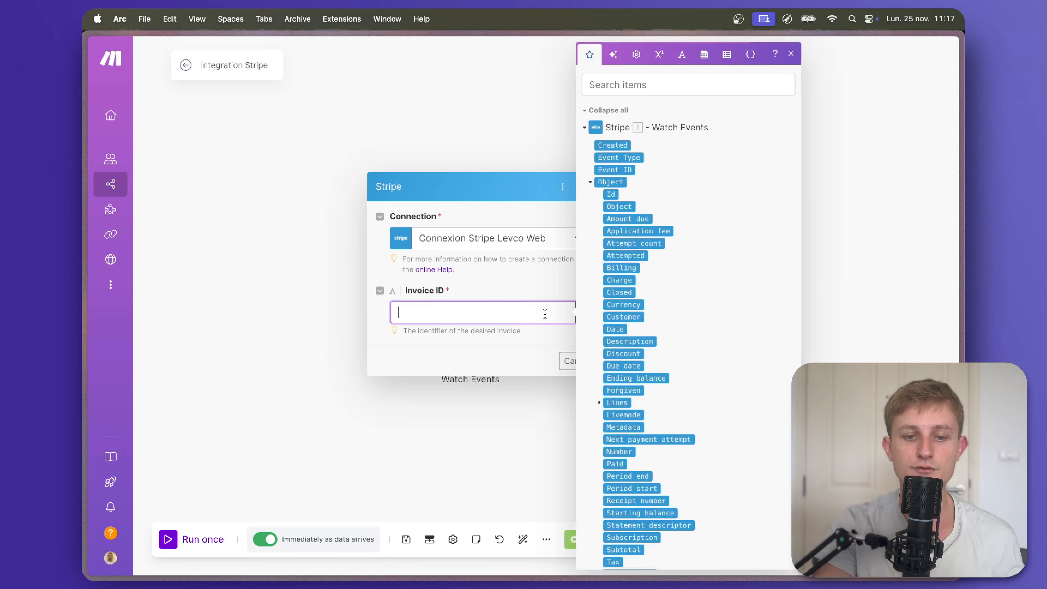
click(611, 194)
click(522, 339)
click(609, 361)
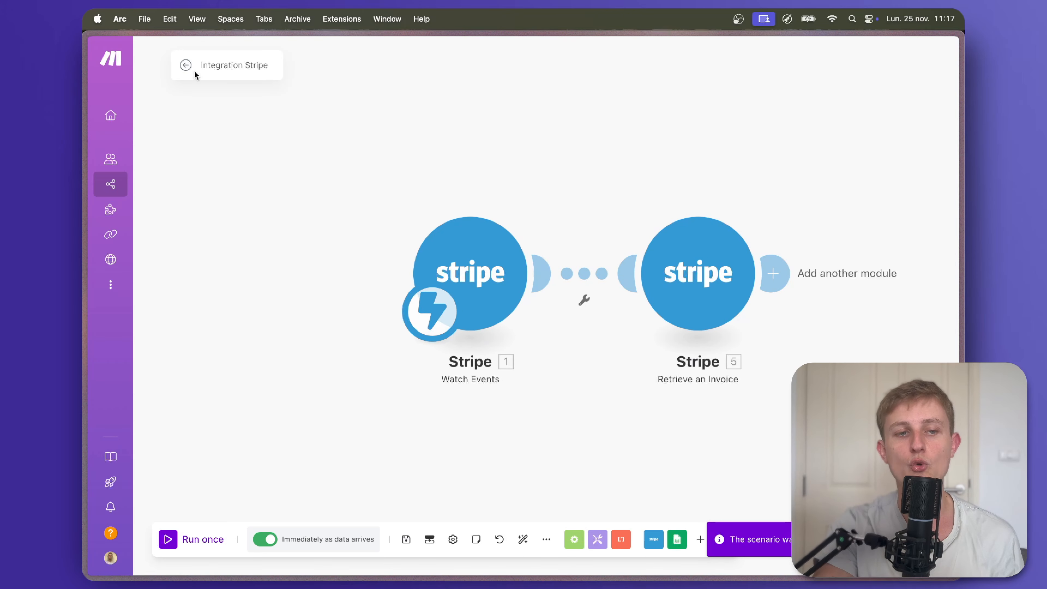
Copy the invoice Id from the 25 nov. 05:14 run's Object details in History.
click(186, 65)
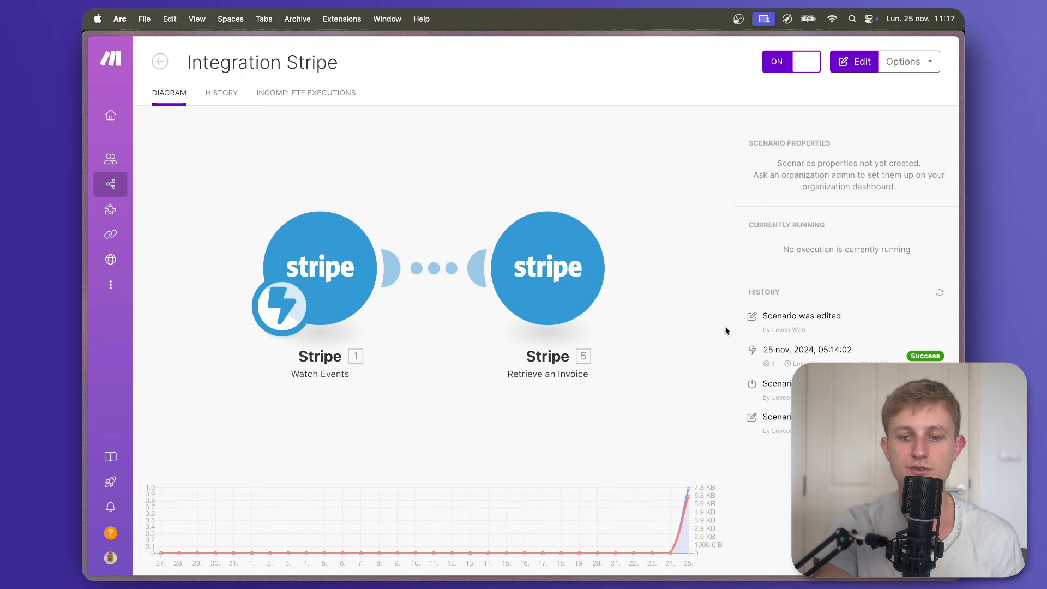
click(792, 347)
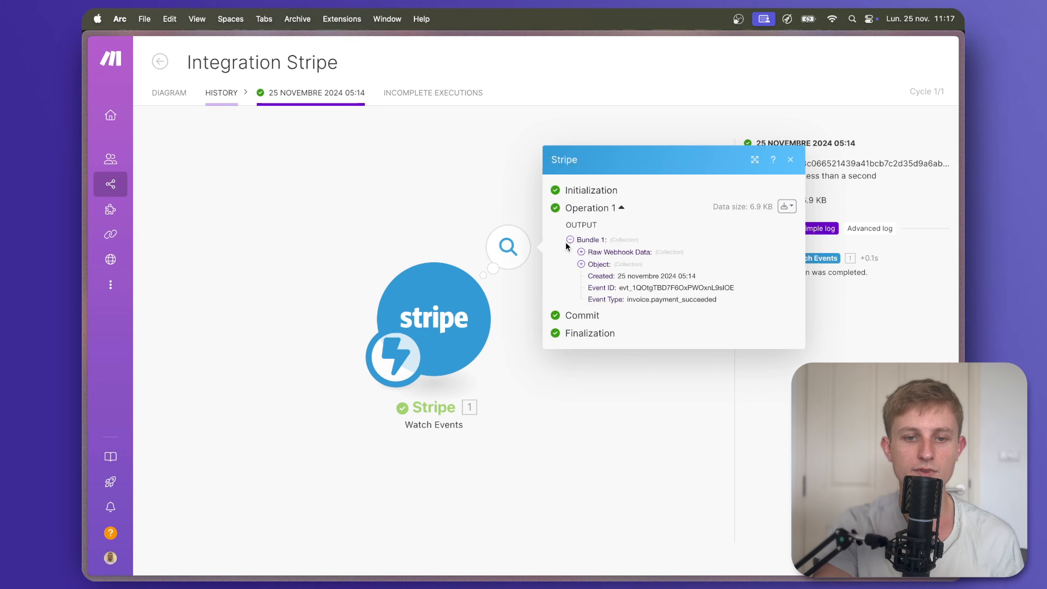
click(580, 264)
double_click(639, 173)
key(super+c)
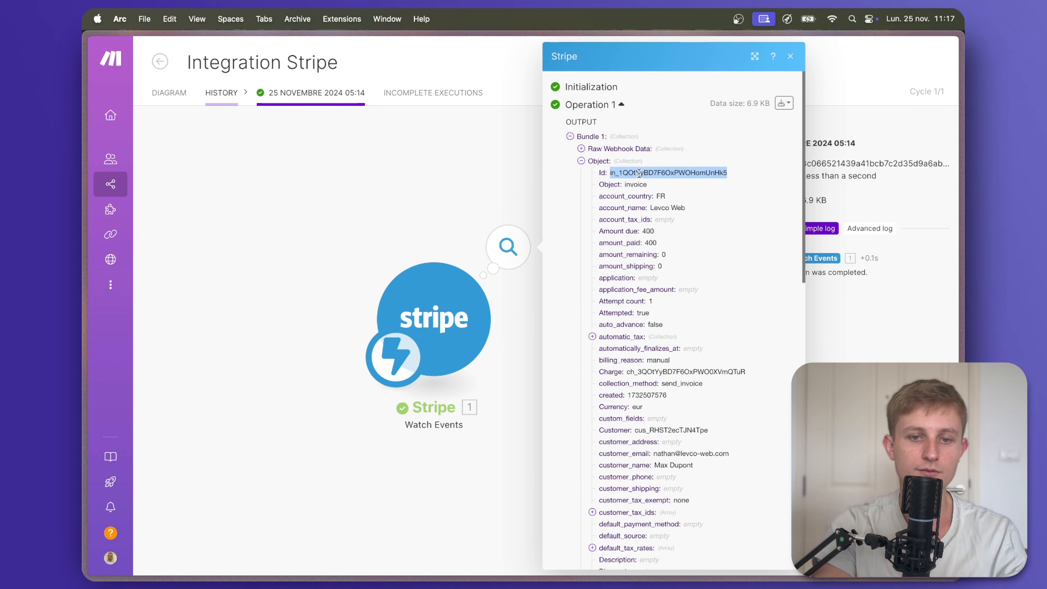
Return to the editor and unlink the two Stripe modules.
click(169, 93)
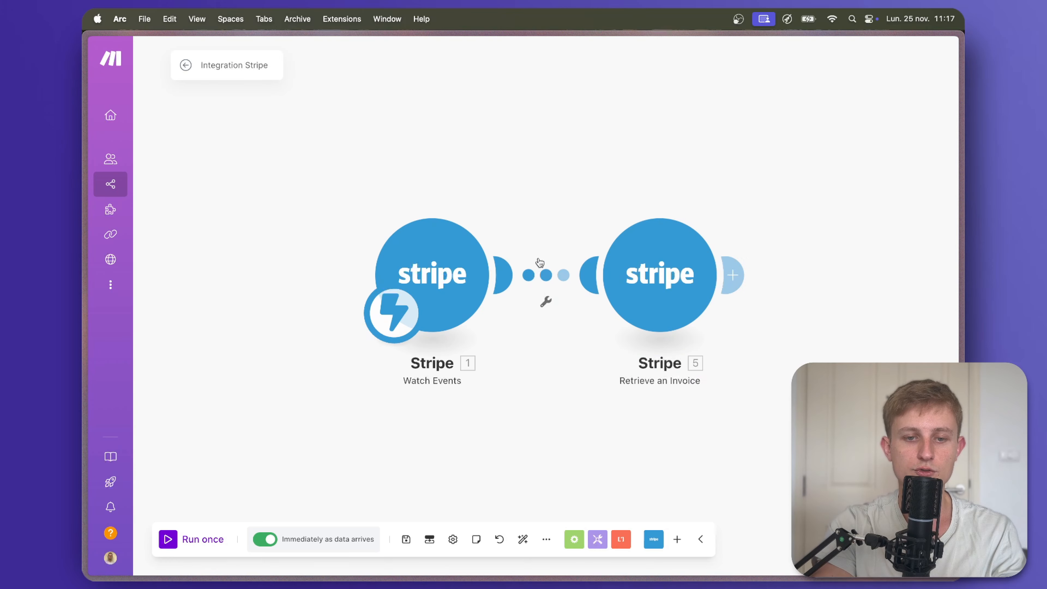
right_click(547, 275)
click(577, 304)
Make Retrieve an Invoice the starting module with the copied invoice ID pasted into Invoice ID.
drag(402, 317, 582, 319)
click(666, 260)
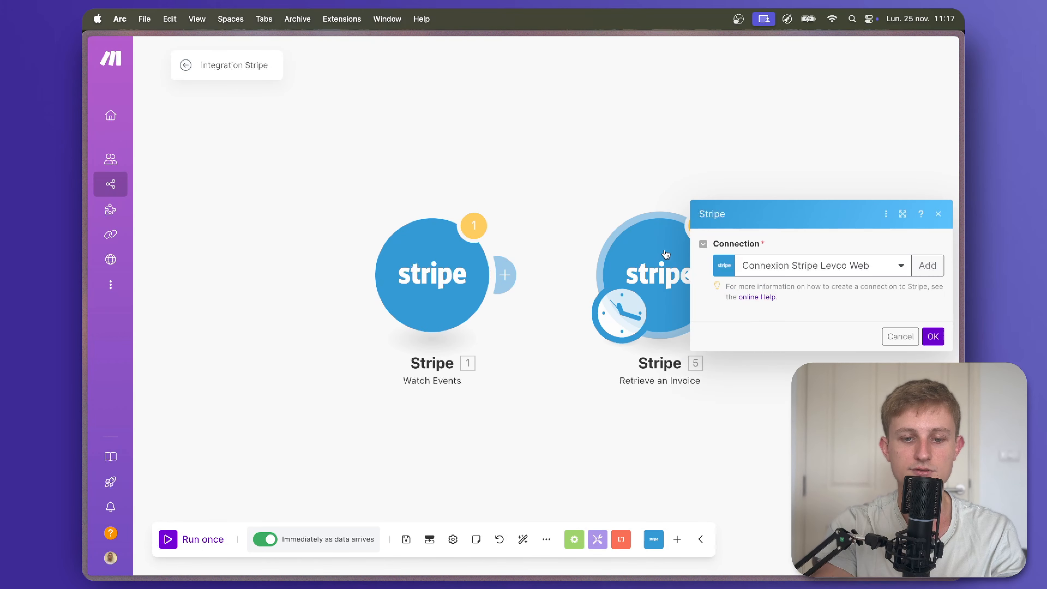
click(791, 313)
key(BackSpace)
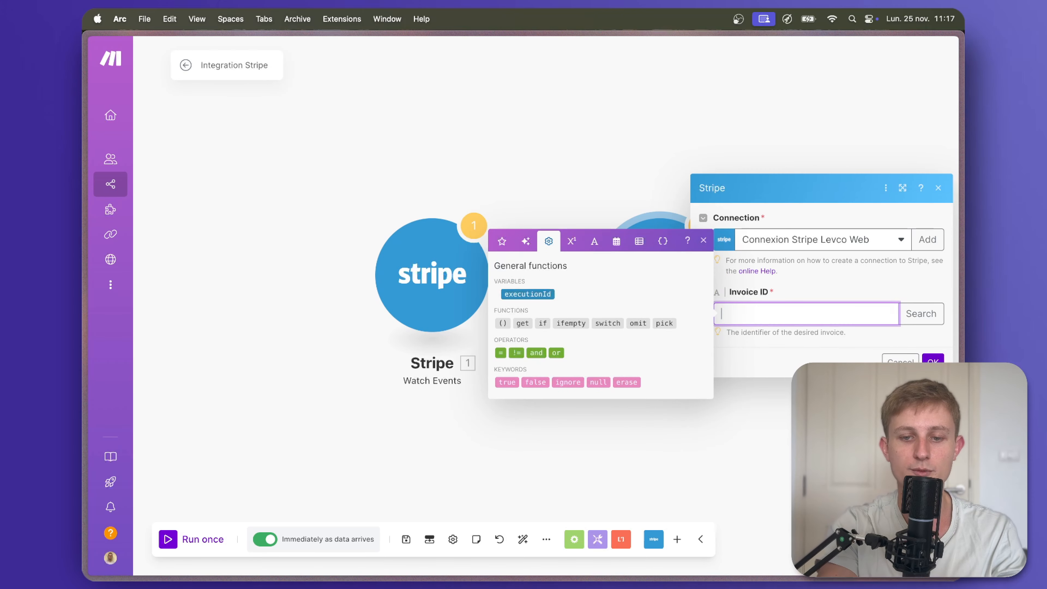
key(super+v)
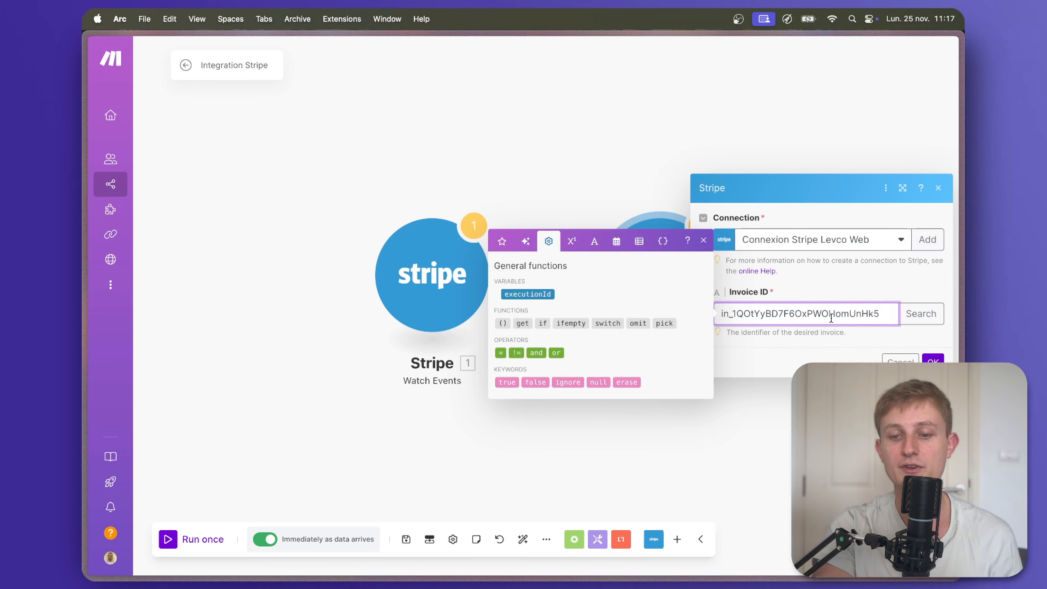
click(932, 359)
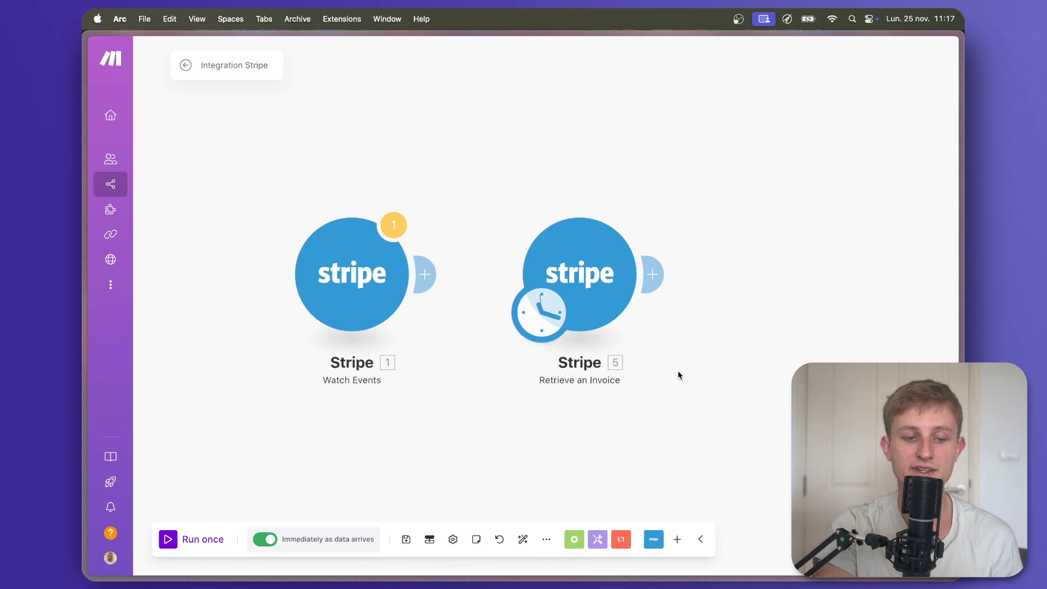
Run once and expand the output's Metadata to reveal reference_facture FAC#102.
click(168, 539)
click(733, 202)
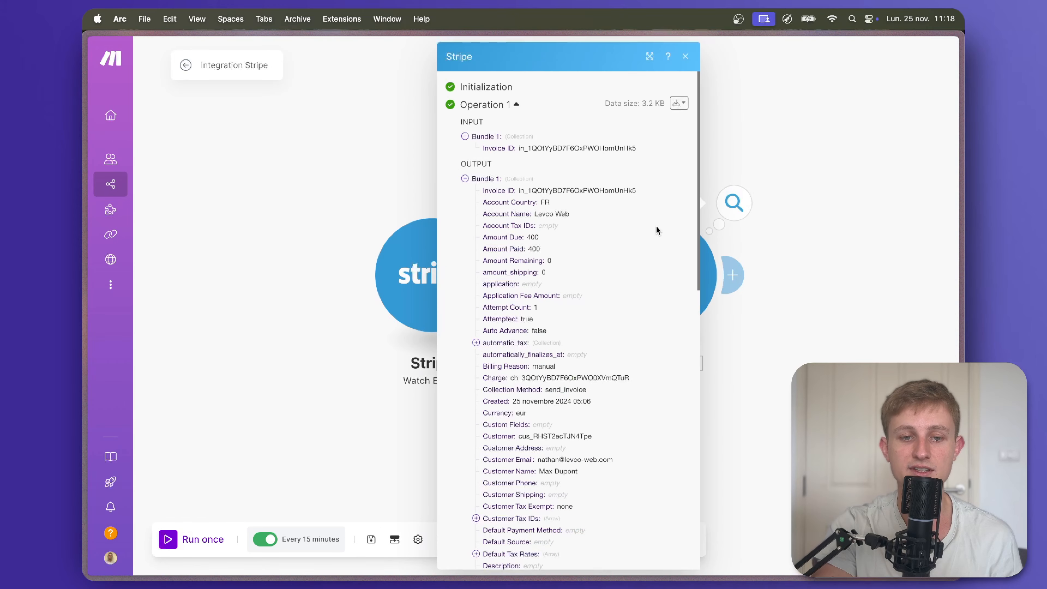
scroll(605, 202, down, 5)
scroll(605, 202, up, 6)
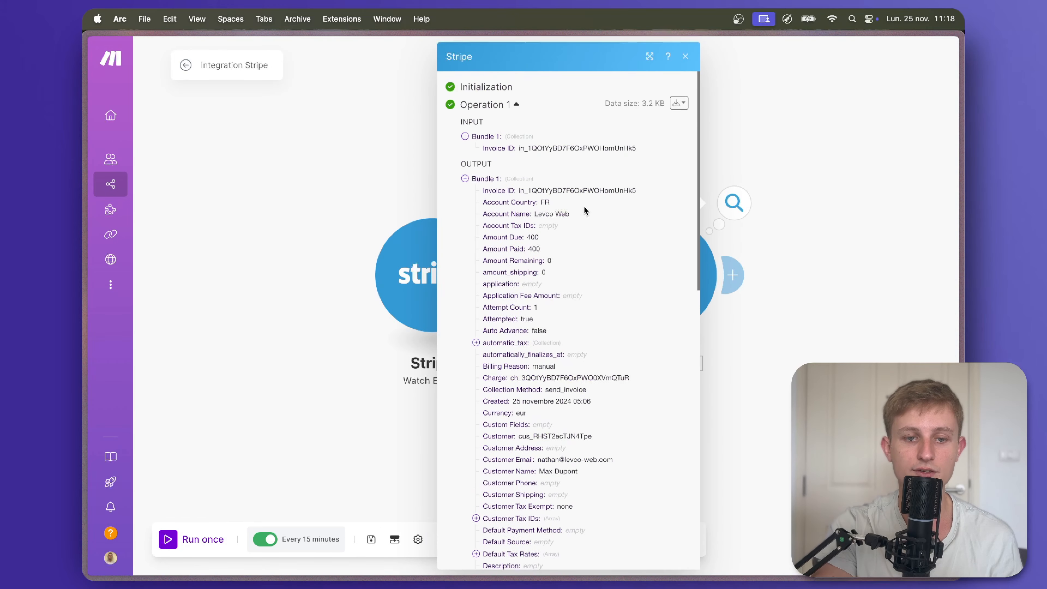
scroll(597, 235, down, 1)
scroll(590, 266, down, 5)
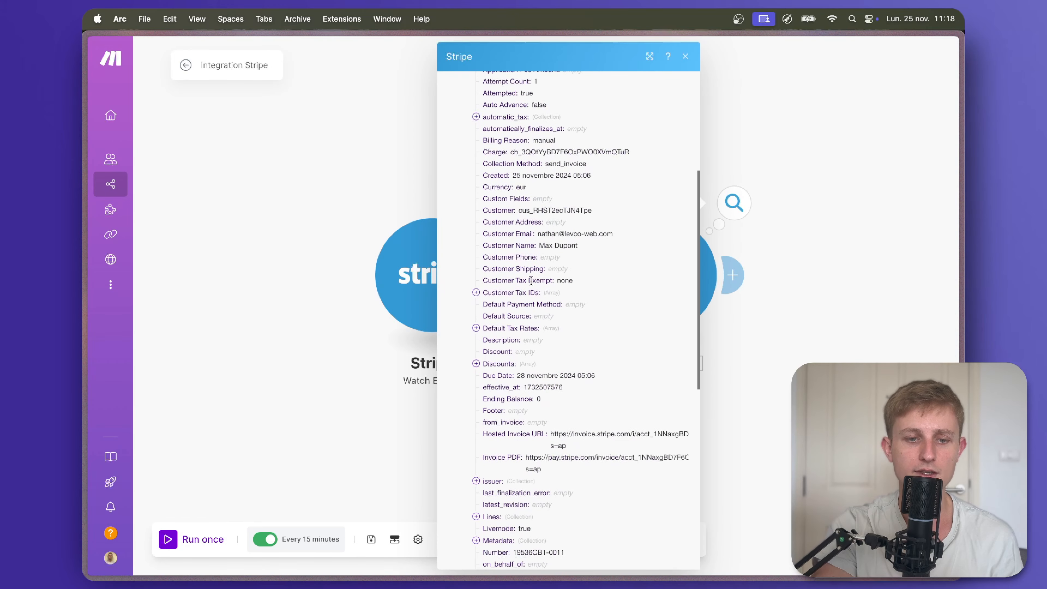
scroll(531, 289, down, 3)
scroll(499, 401, down, 1)
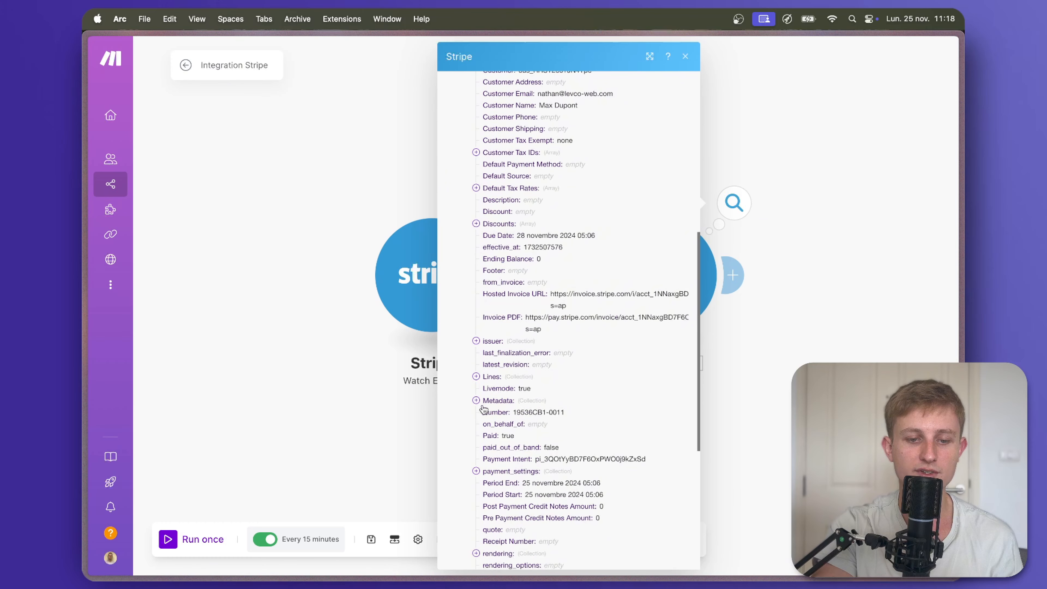
click(477, 401)
drag(493, 414, 586, 413)
Add a Google Sheets Search Rows module on the Paiements spreadsheet, sheet Feuille 1.
click(779, 384)
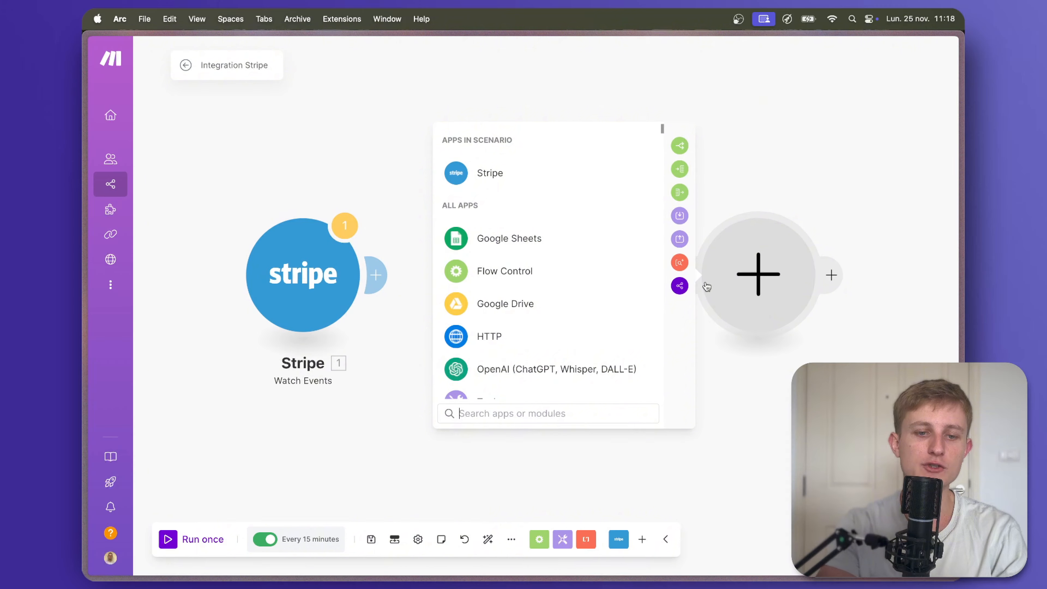
click(610, 240)
scroll(593, 264, down, 2)
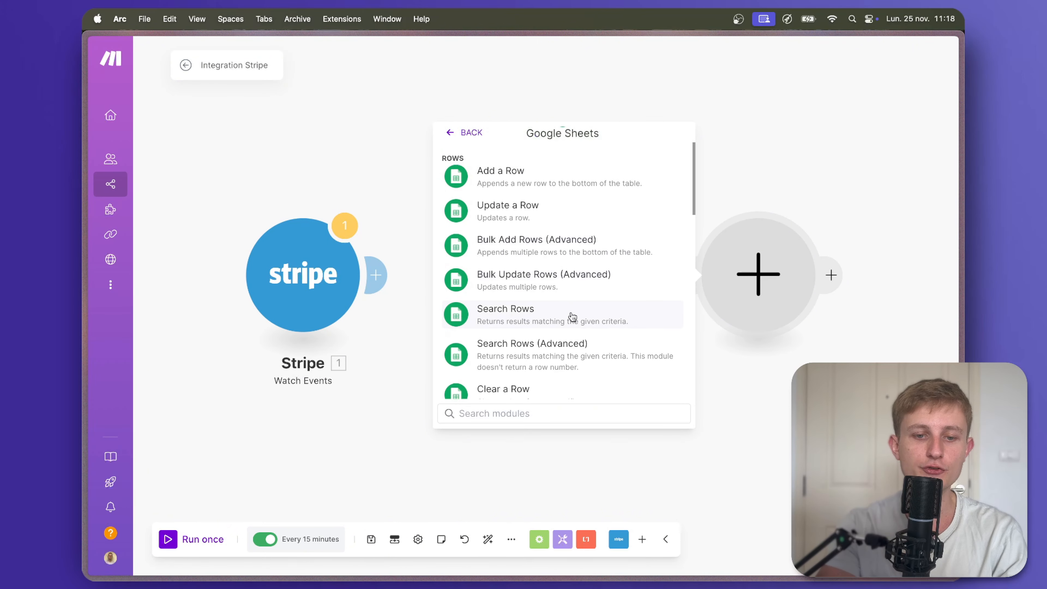
click(569, 312)
click(556, 311)
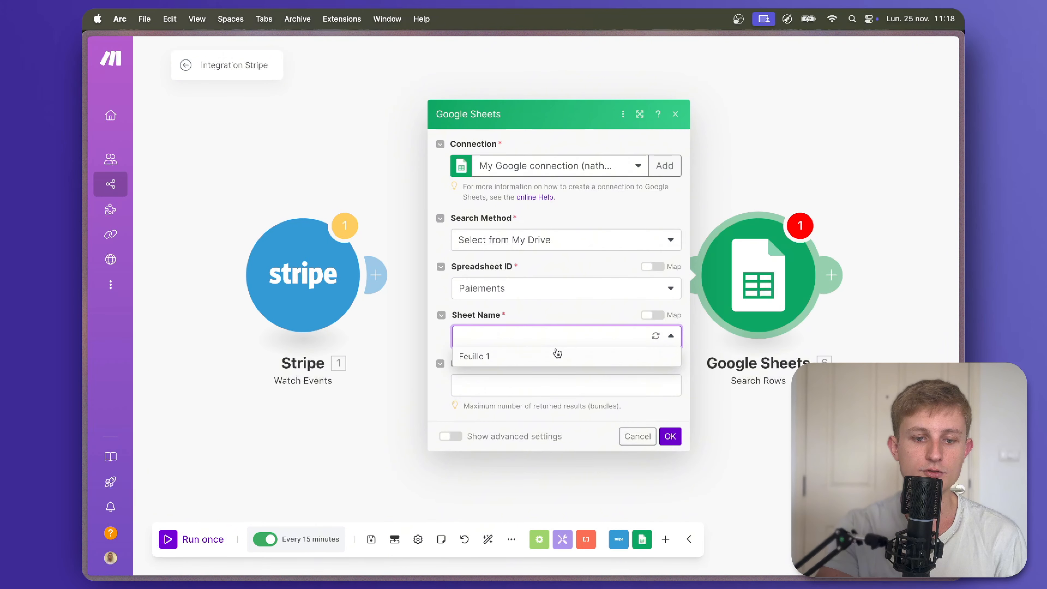
click(555, 356)
Filter on Id (A) equal to Metadata: reference_facture, confirm, and start another module.
scroll(546, 358, down, 2)
click(532, 384)
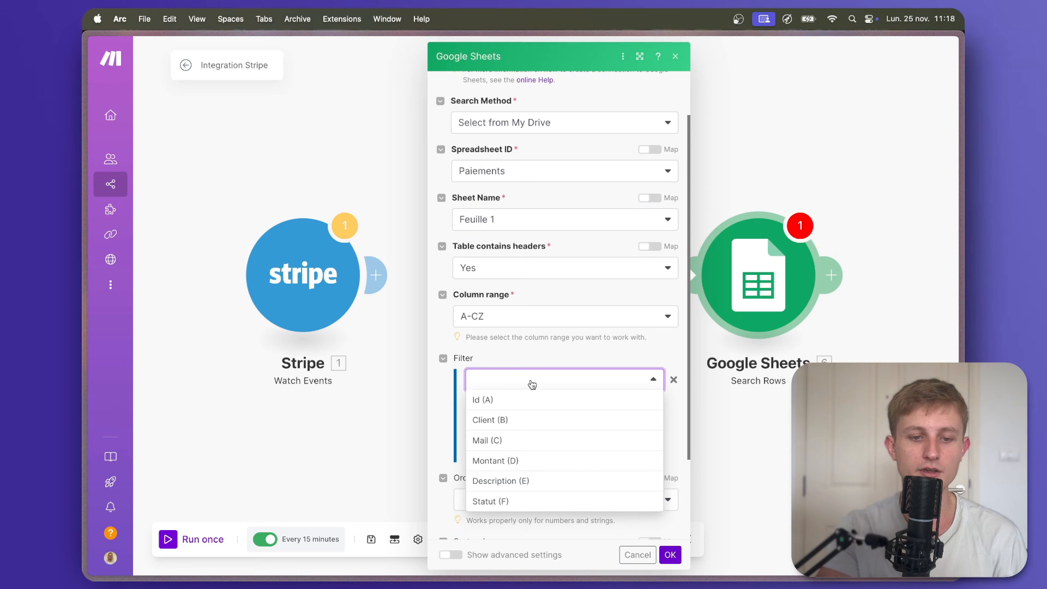
click(503, 401)
click(518, 425)
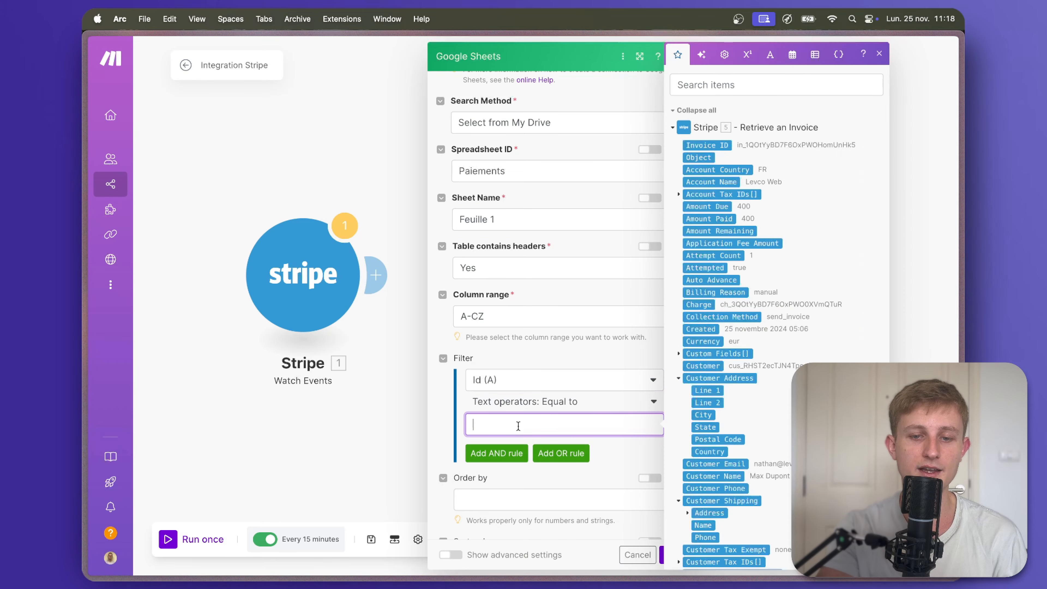
scroll(699, 391, down, 6)
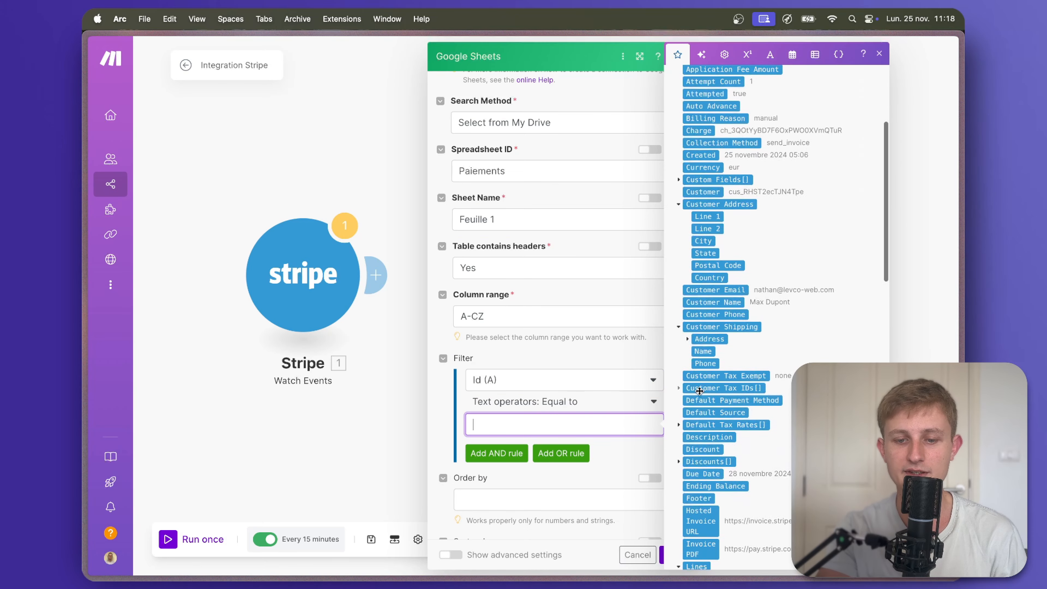
scroll(700, 391, down, 5)
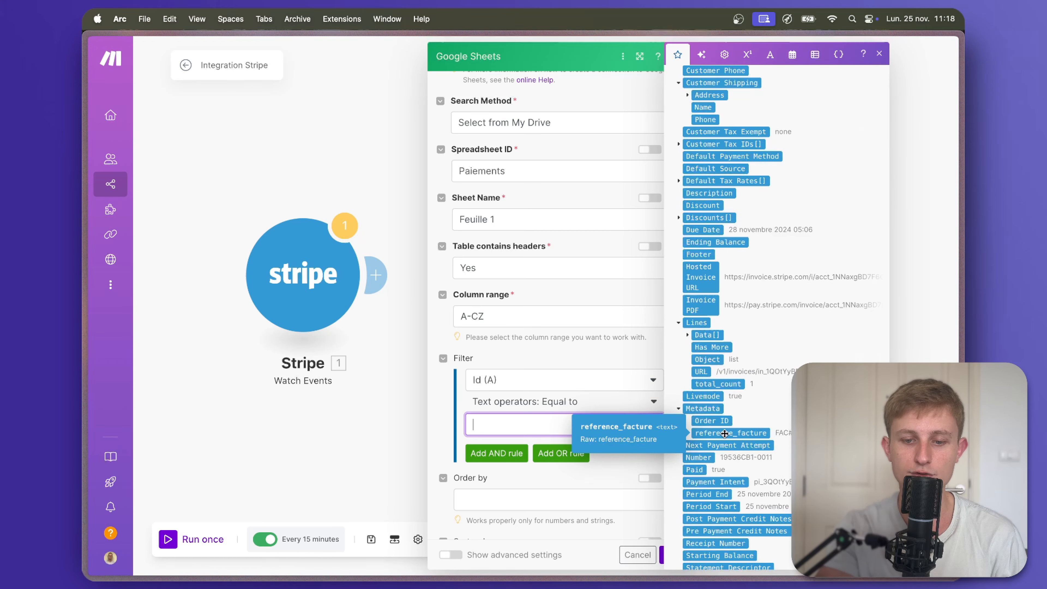
click(727, 432)
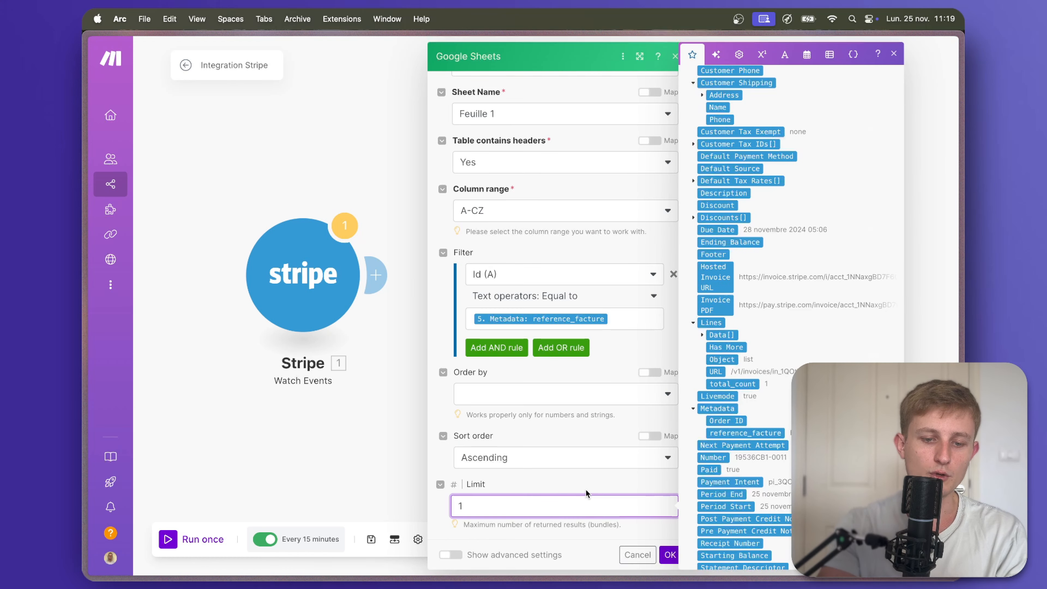
click(583, 490)
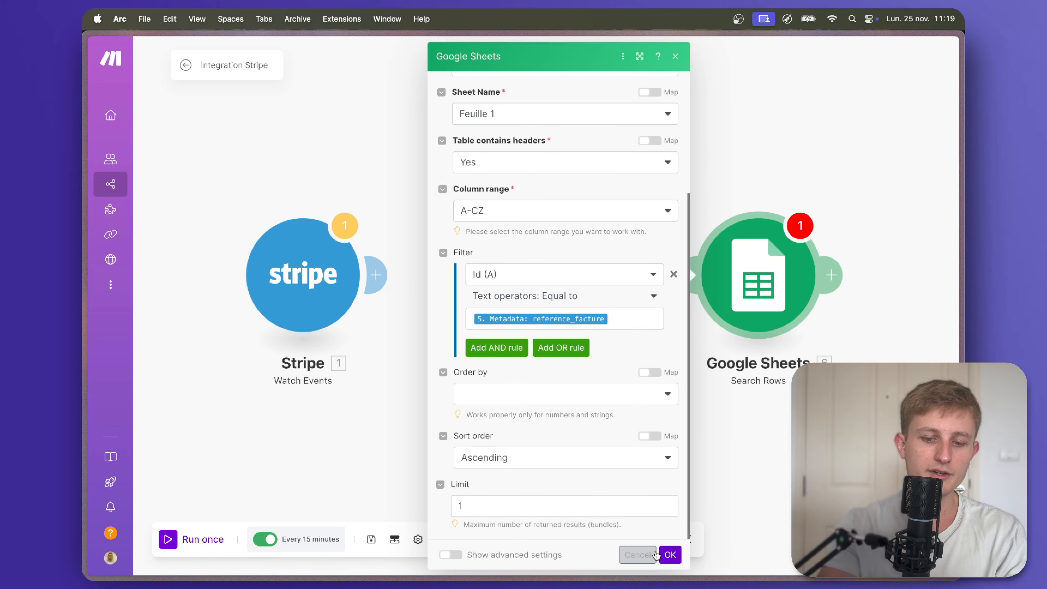
click(667, 553)
click(664, 275)
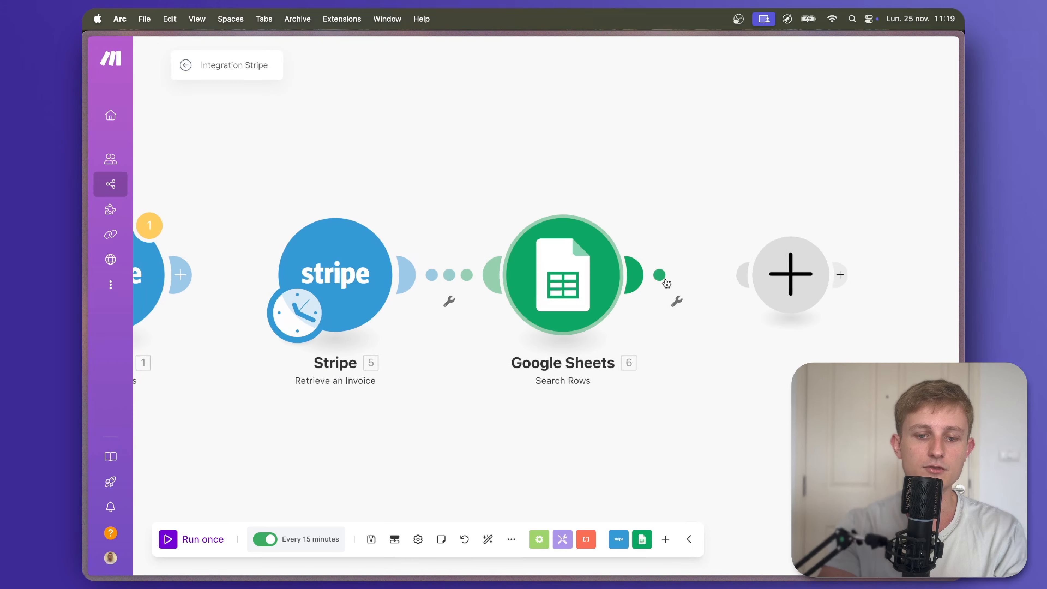
Add a Google Sheets Update a Row module on Feuille 1, mapping the found row number.
text(google)
click(513, 140)
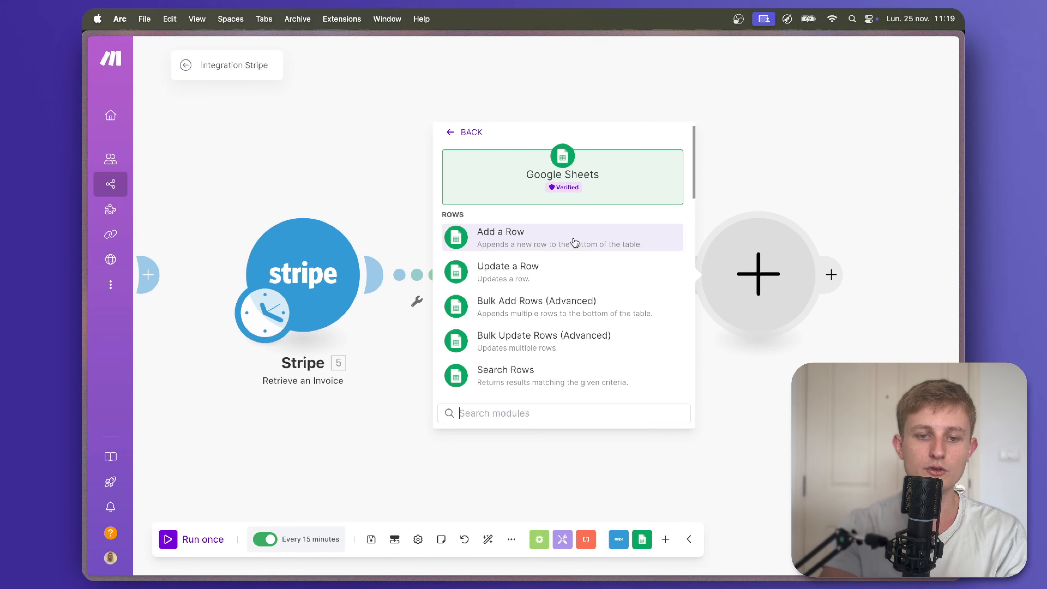
click(572, 237)
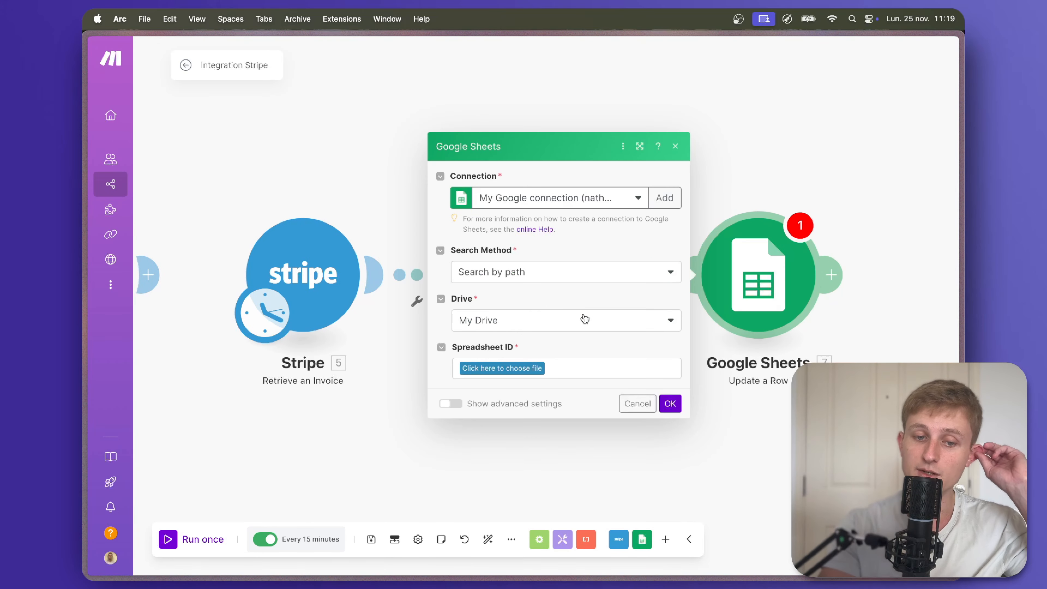
click(555, 397)
click(552, 412)
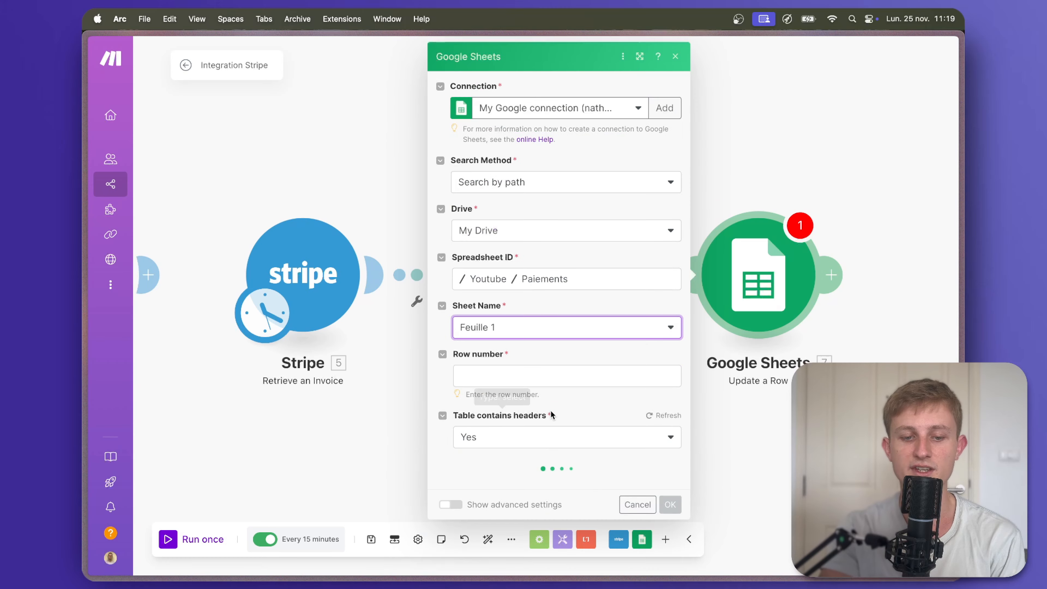
click(551, 378)
click(731, 170)
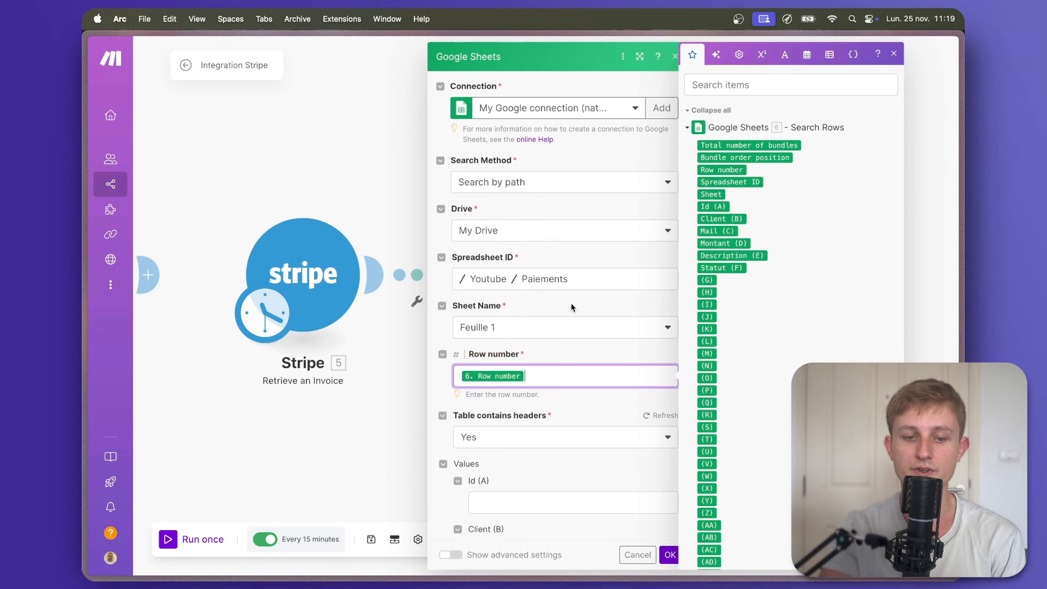
Set Statut (F) to Terminée, confirm the module and save the scenario.
scroll(570, 302, down, 3)
scroll(547, 413, down, 5)
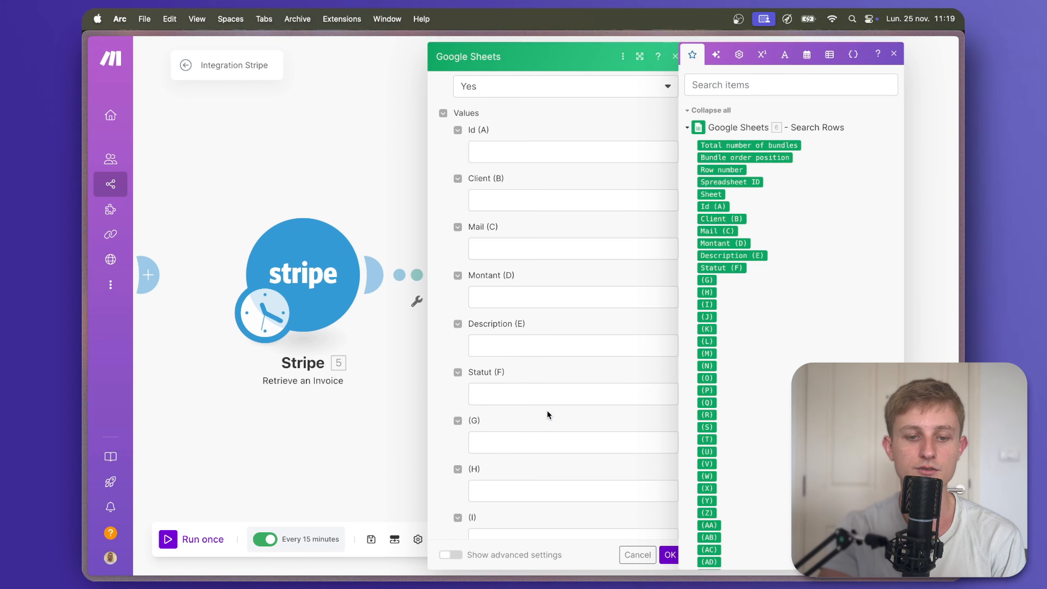
click(545, 393)
text(Terminée)
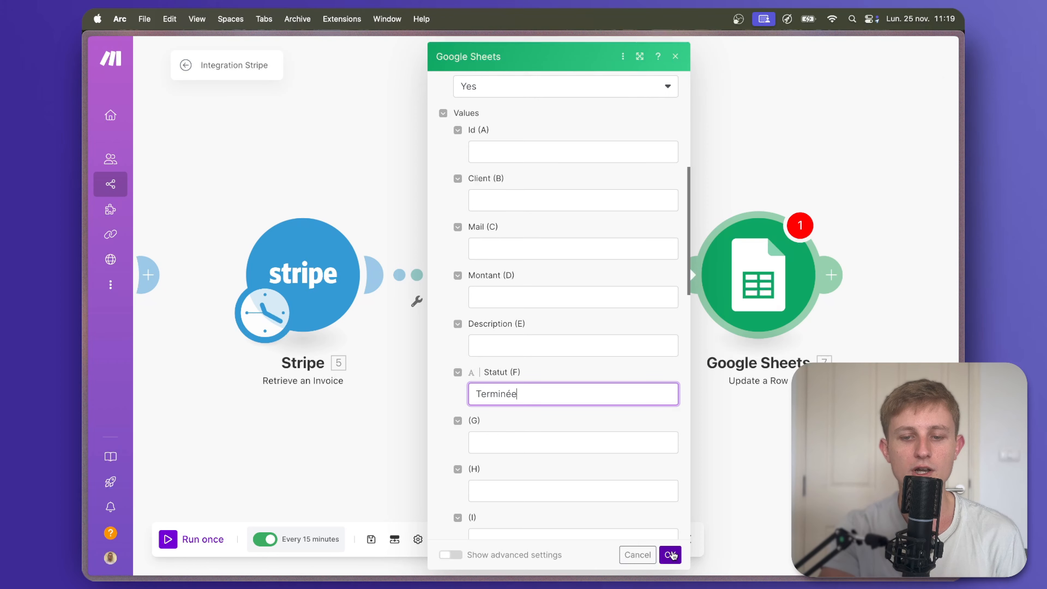
click(670, 554)
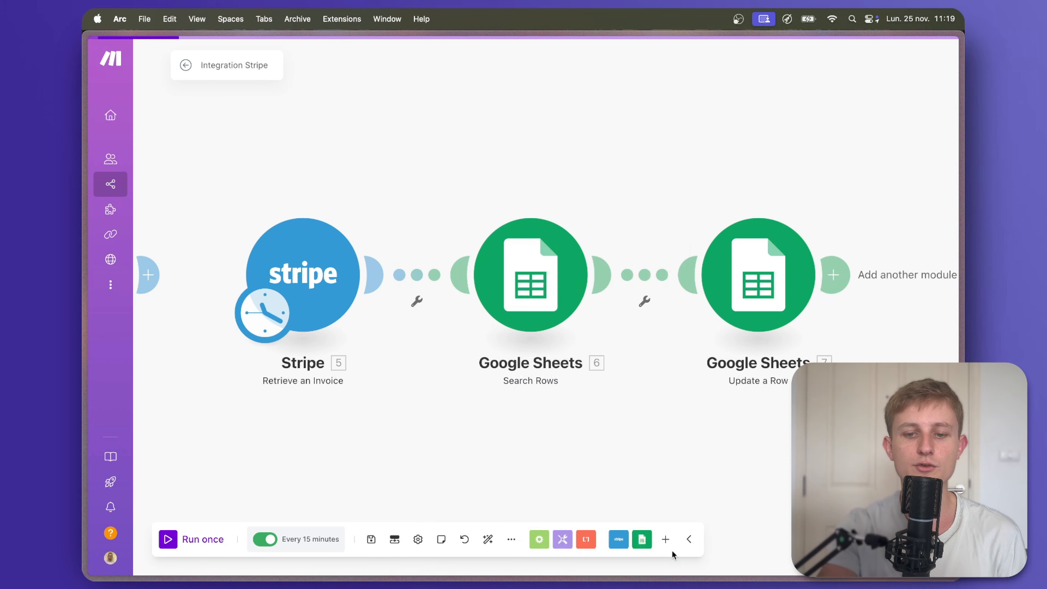
click(371, 539)
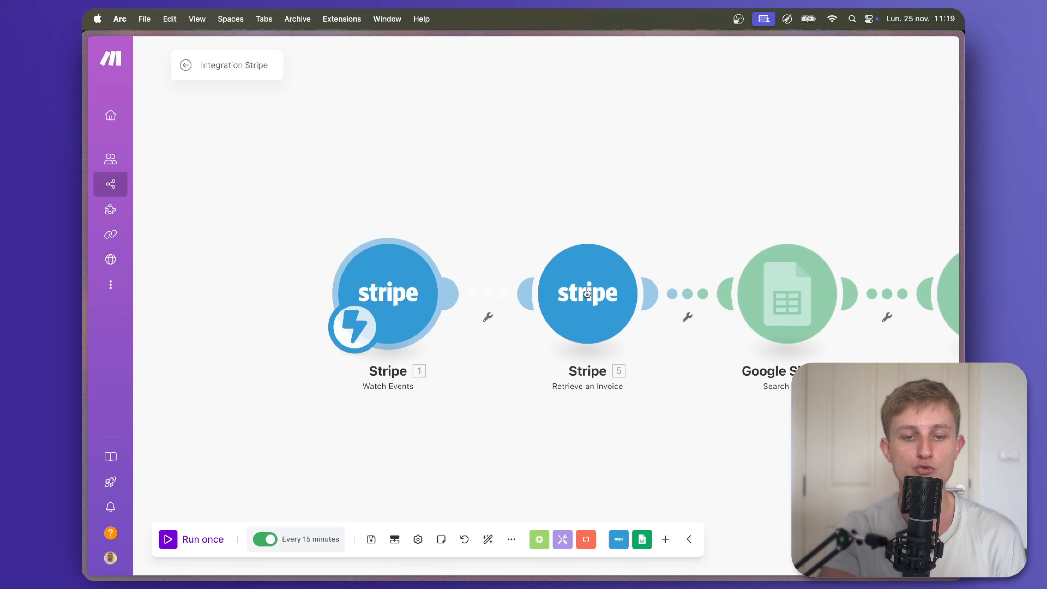
Replace the fixed Invoice ID in Retrieve an Invoice with Watch Events Object Id, then save.
click(573, 303)
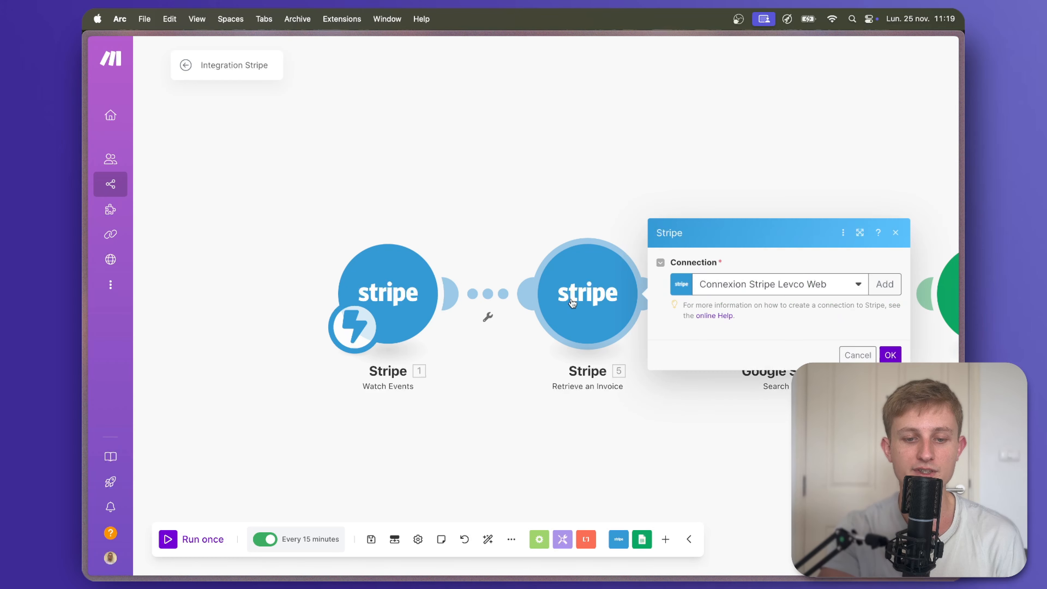
click(791, 332)
key(super+a)
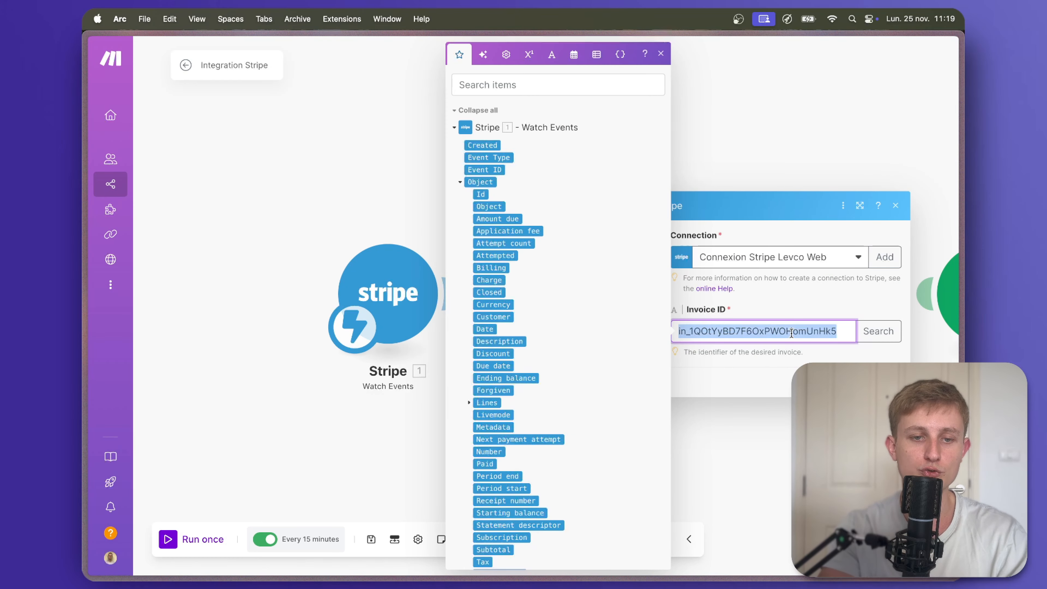
key(BackSpace)
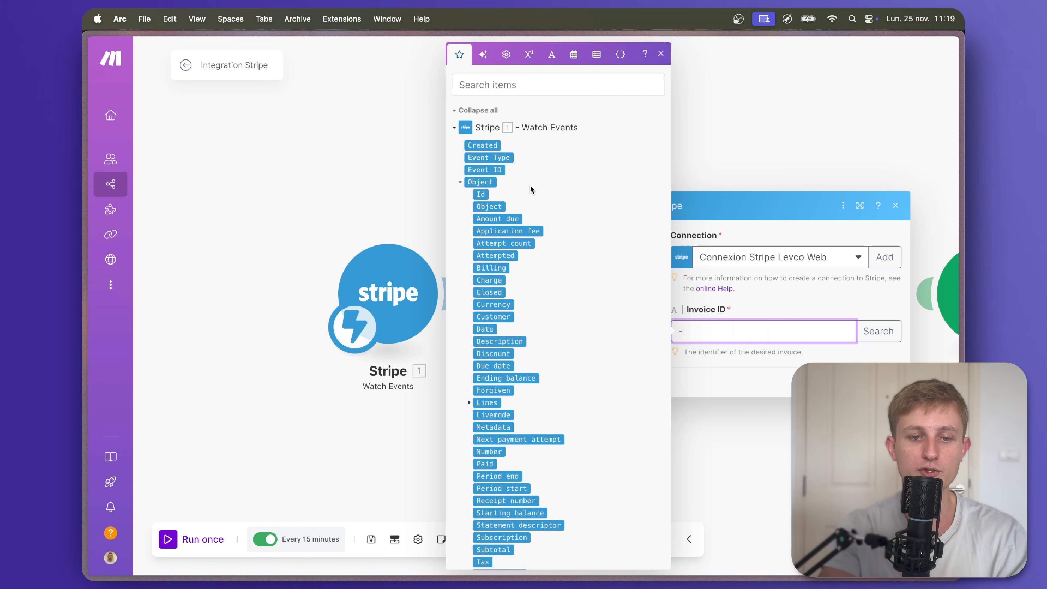
click(482, 195)
click(755, 410)
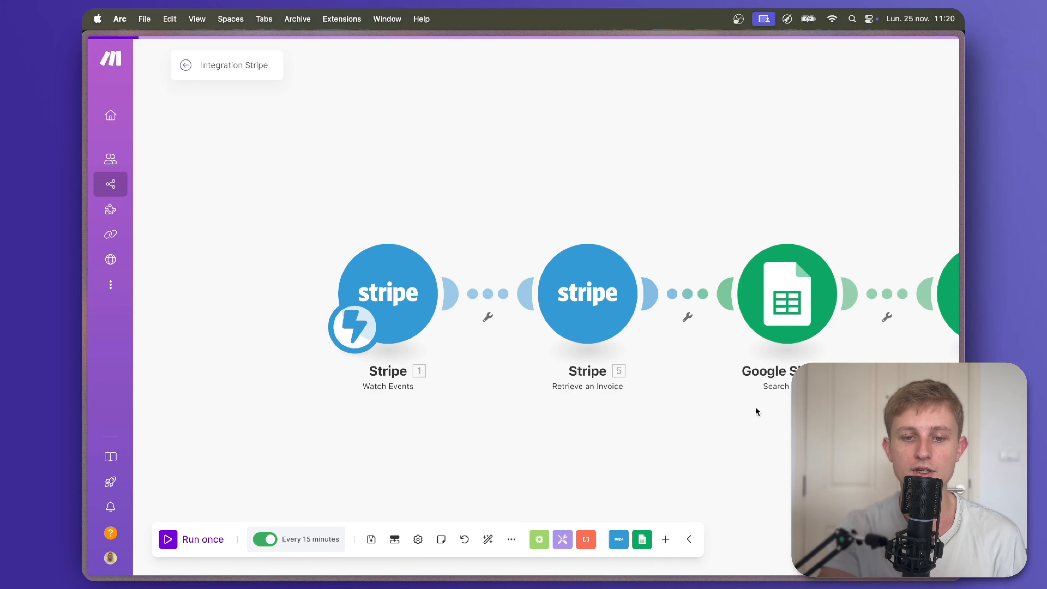
click(371, 539)
mouse_move(84, 257)
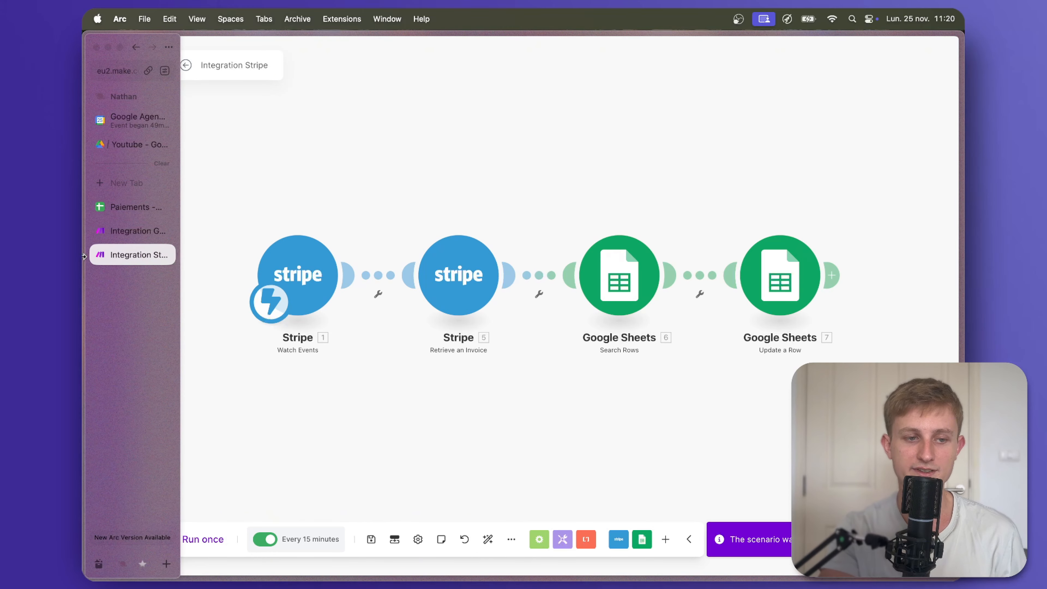
In Paiements, extend the Id series to FAC#104 in A4 and enter the client's name and e-mail.
click(129, 206)
drag(169, 171, 169, 184)
click(187, 180)
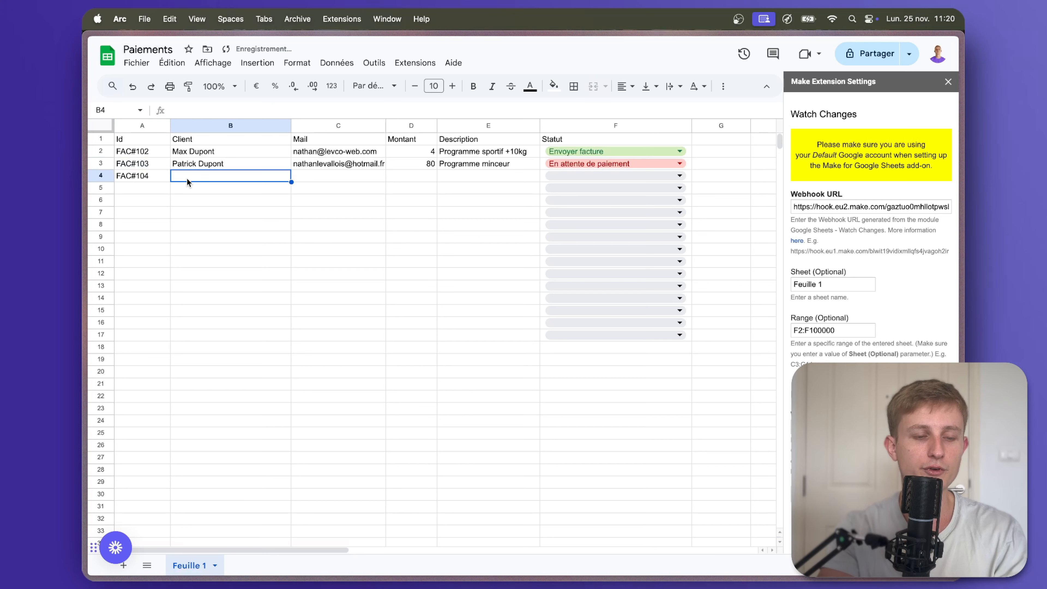
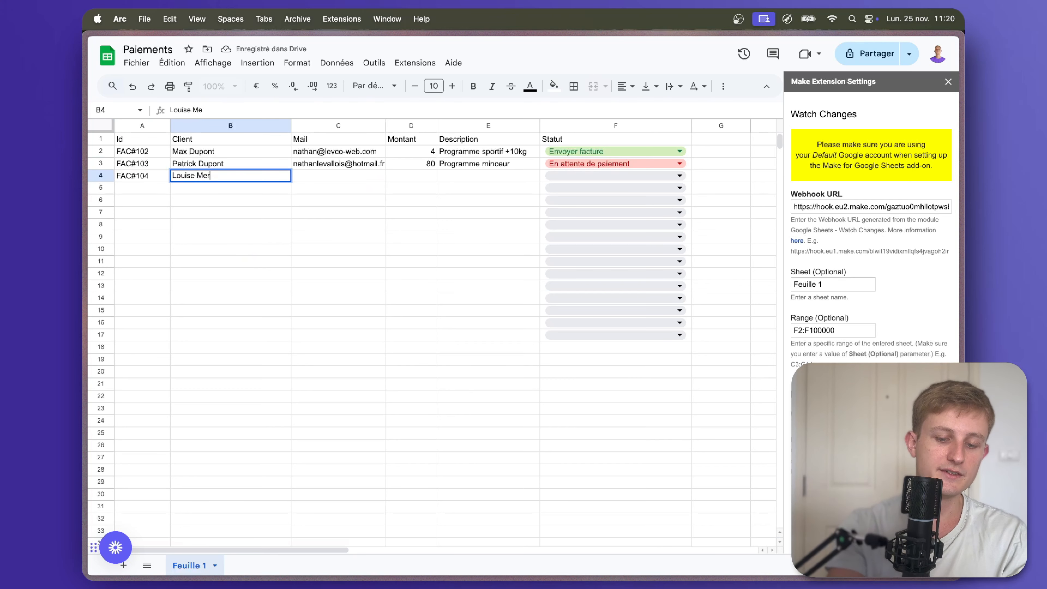
key(Tab)
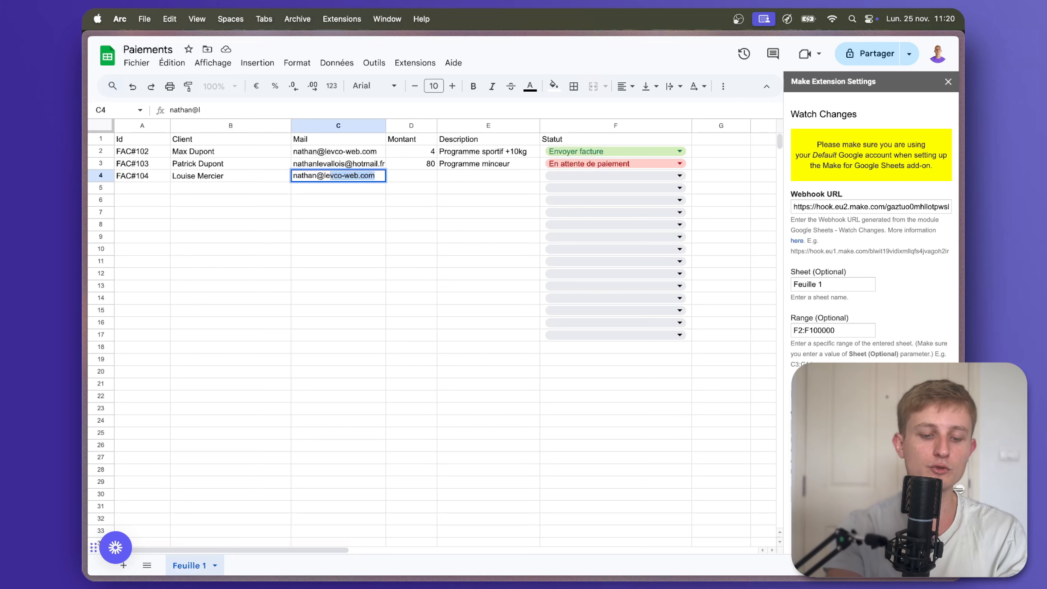
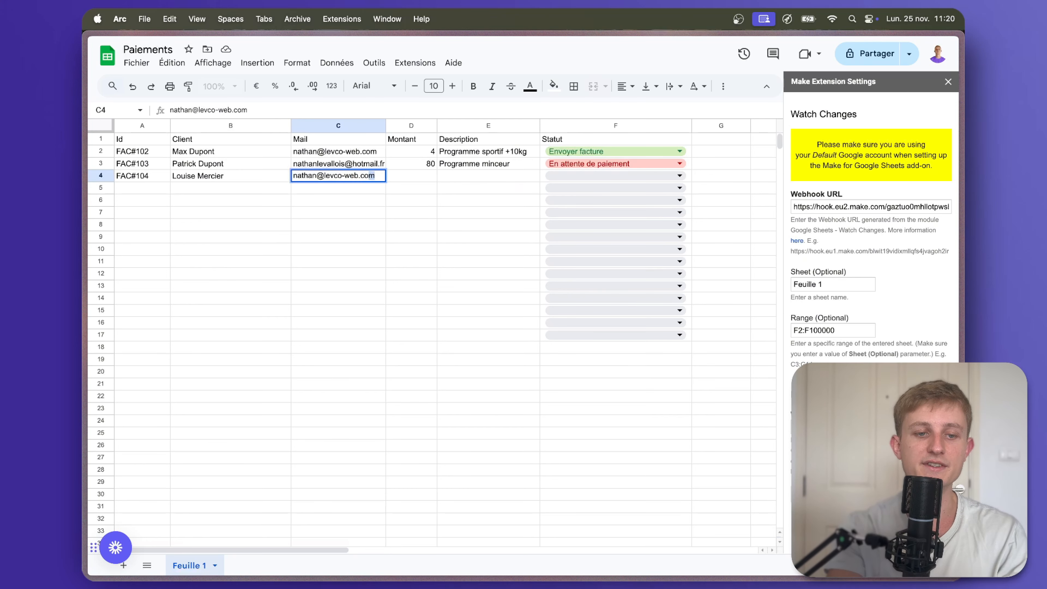
Enter amount 2, description 'Programme prise de poids' and status En attente de paiement for FAC#104.
key(Tab)
text(2)
key(Tab)
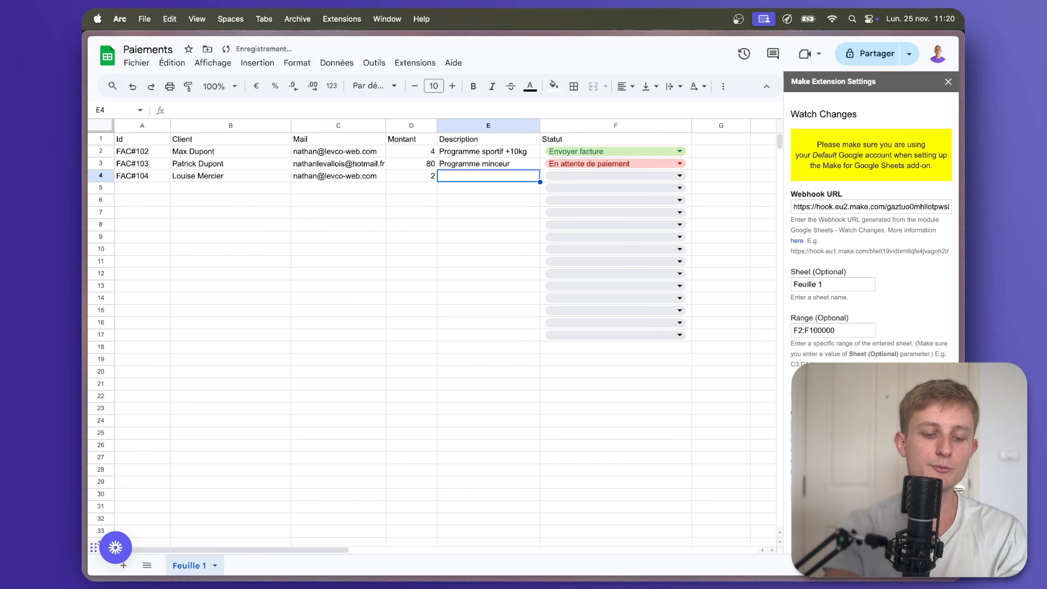
text(Programme prise de poids)
click(619, 177)
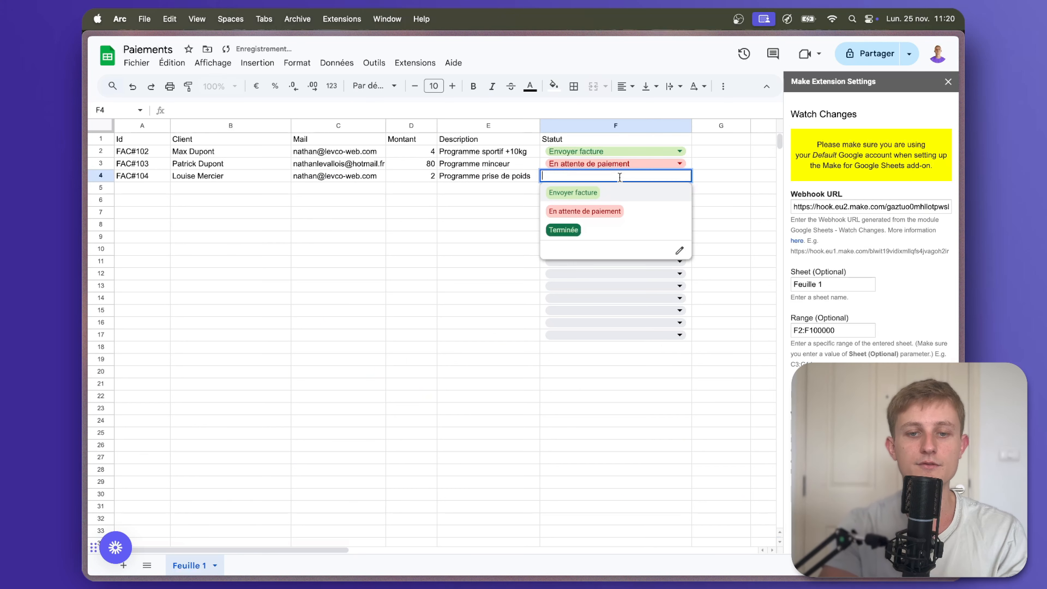
click(599, 193)
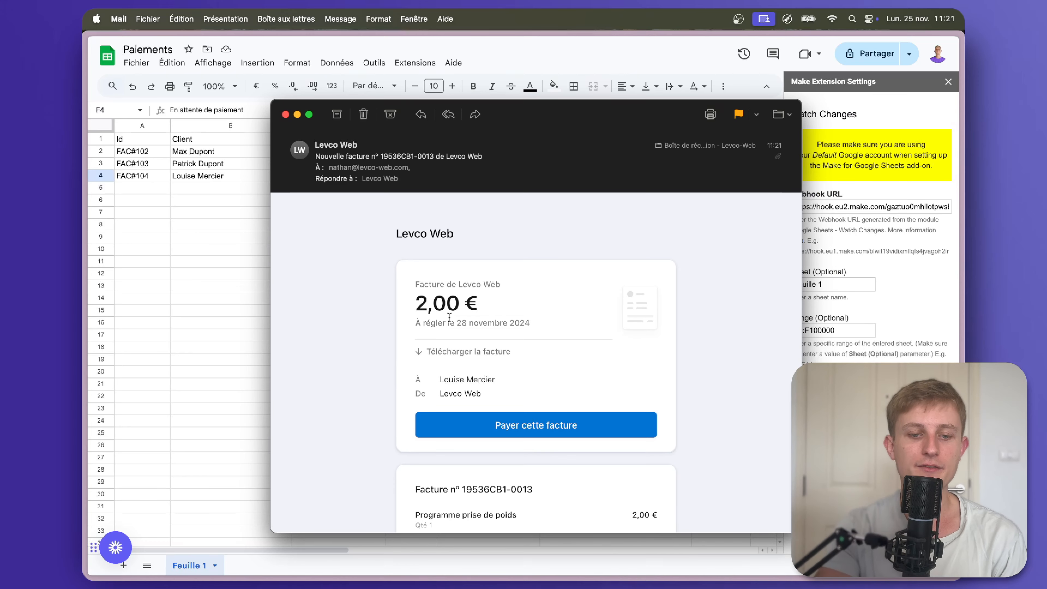
Open the Payer cette facture payment page from the Stripe invoice e-mail.
scroll(462, 319, down, 3)
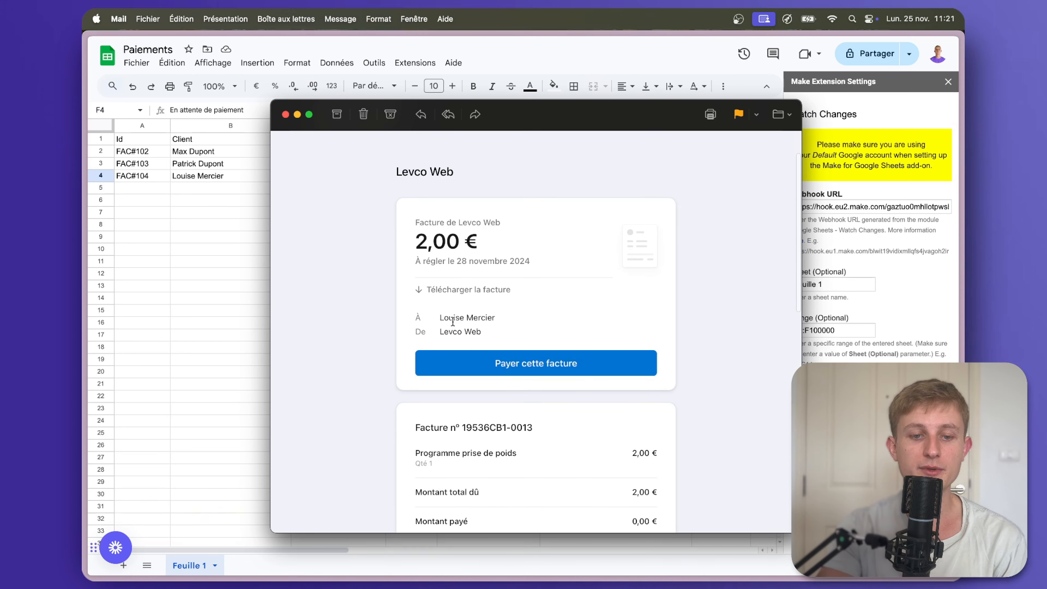
scroll(452, 322, down, 5)
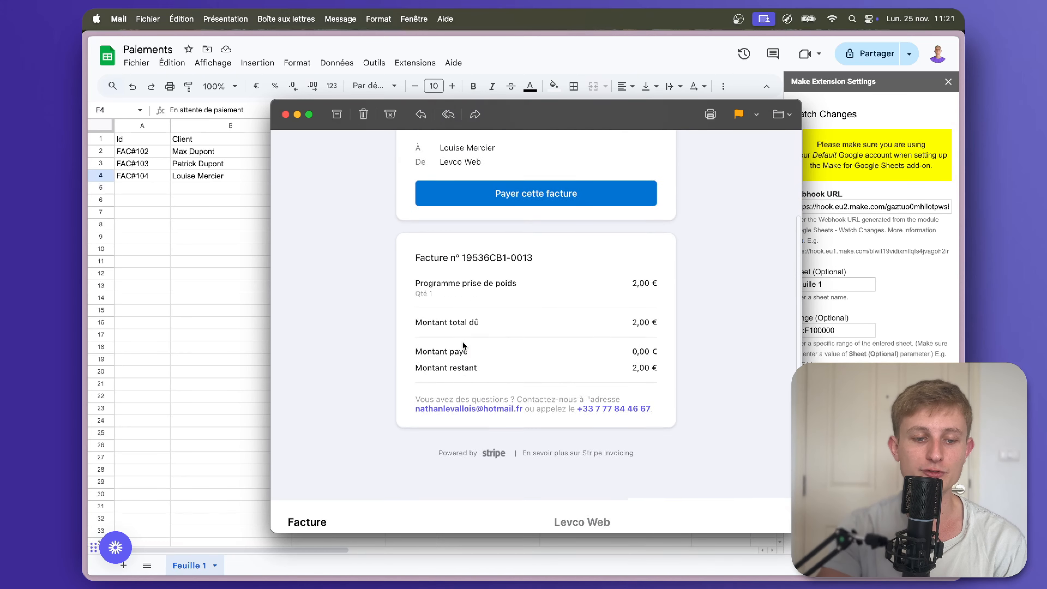
scroll(462, 346, up, 4)
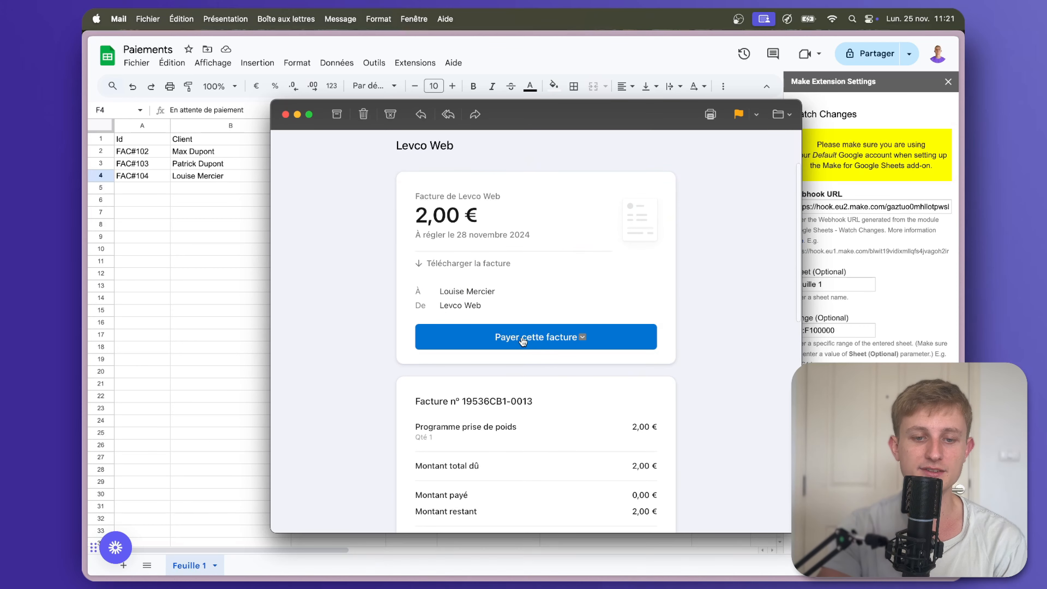
click(521, 338)
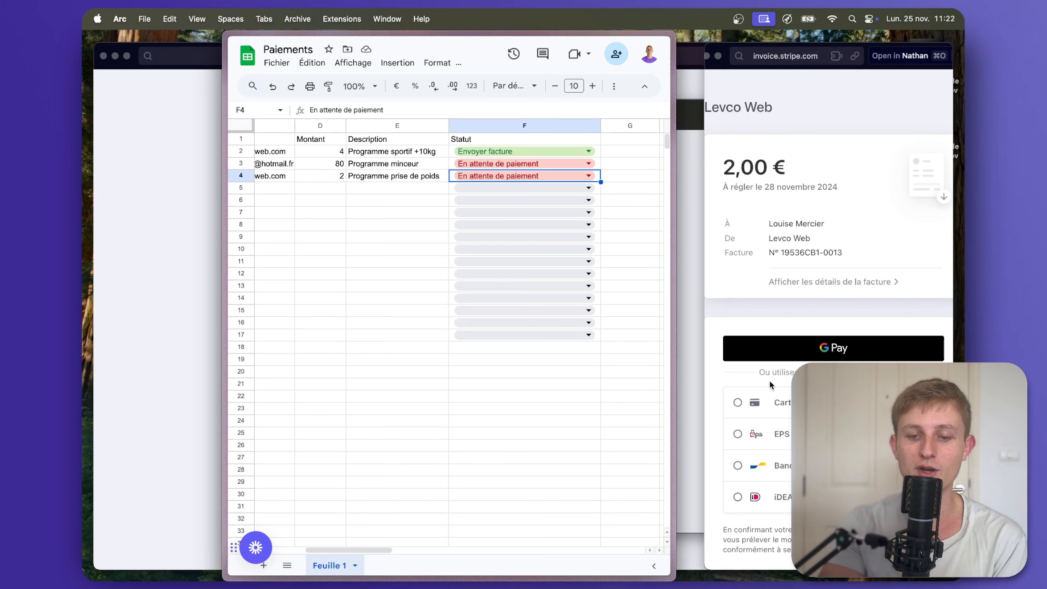
Choose Carte bancaire as the payment method for the 2,00 € invoice.
click(737, 403)
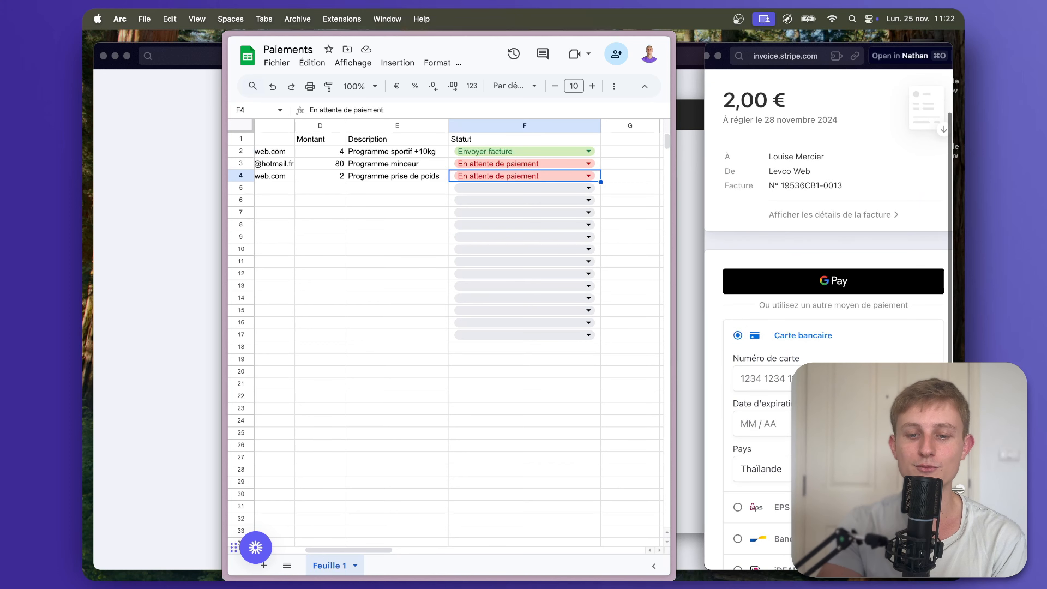